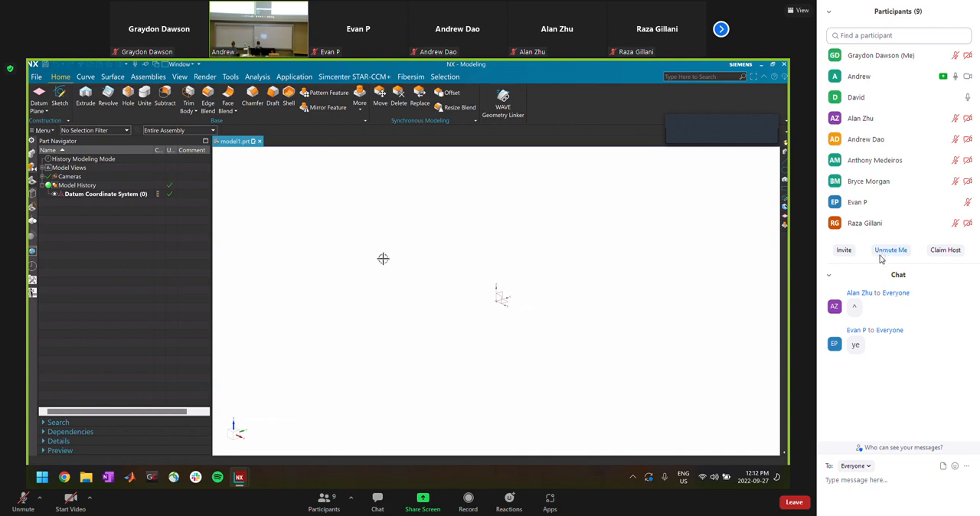
{"action": "left_click_drag", "start_coordinate": [877, 266], "coordinate": [875, 288]}
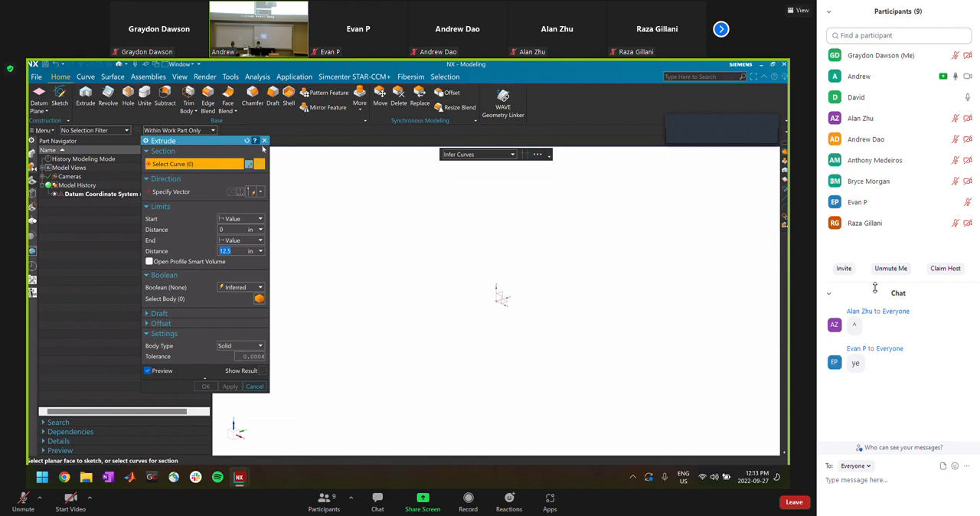
Examine the Boolean options of the Extrude command and close it without creating a feature
{"action": "left_click", "coordinate": [240, 288]}
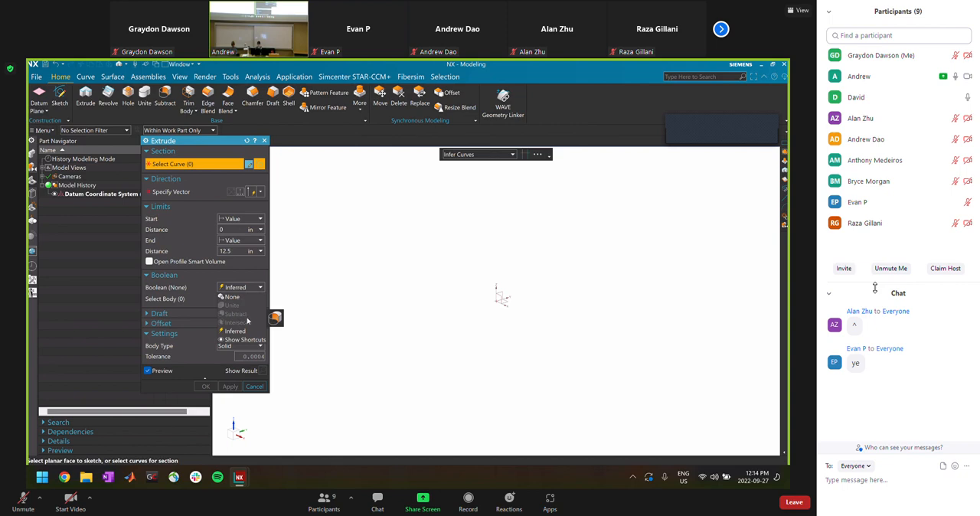
{"action": "left_click", "coordinate": [296, 237]}
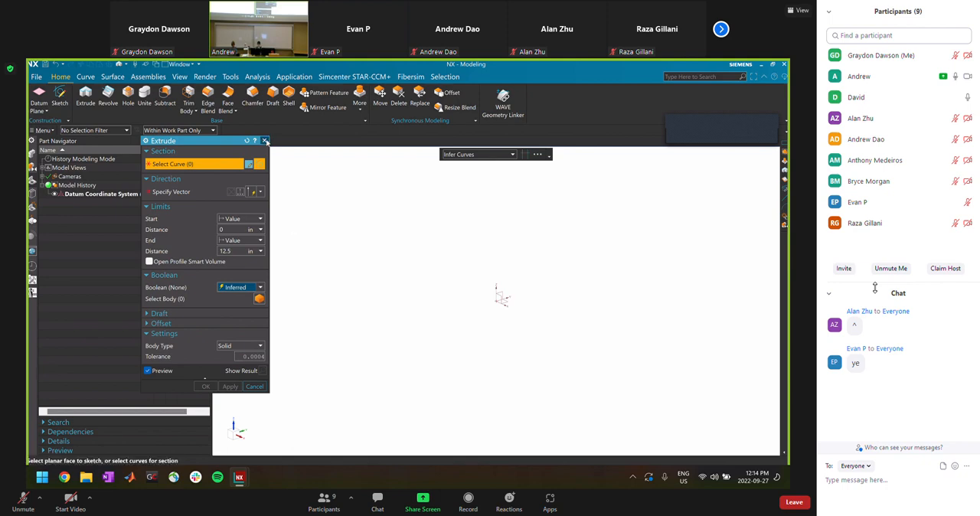
{"action": "left_click", "coordinate": [264, 141]}
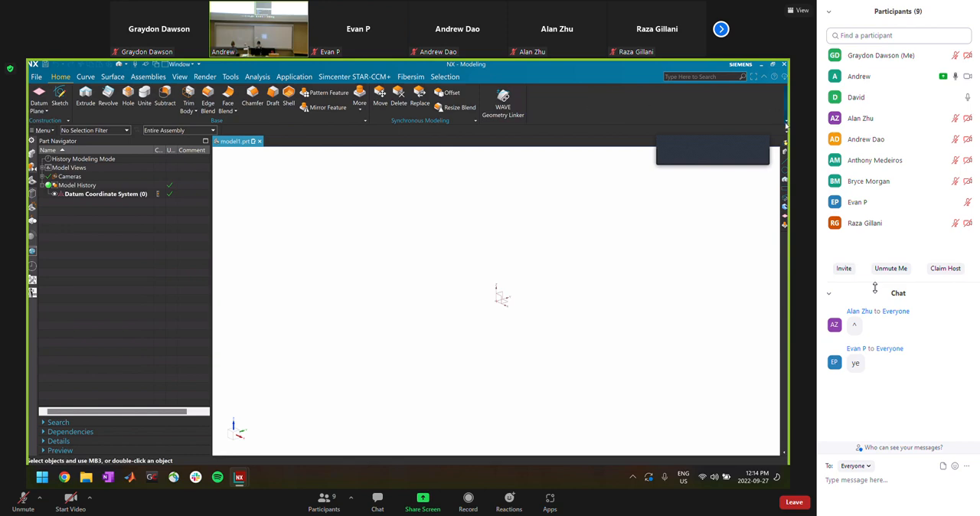
Examine which commands and galleries can be shown in the Base group, including its More Gallery options
{"action": "left_click", "coordinate": [366, 123]}
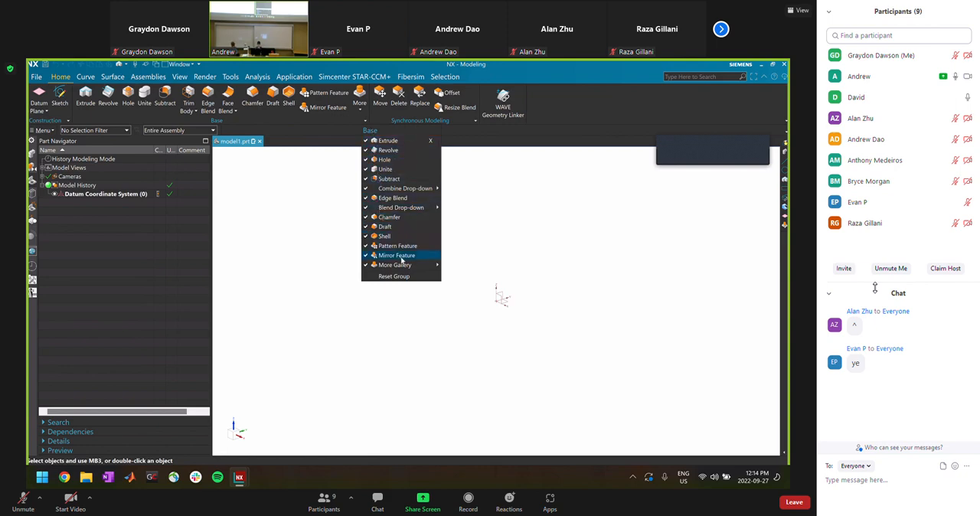
{"action": "mouse_move", "coordinate": [404, 264]}
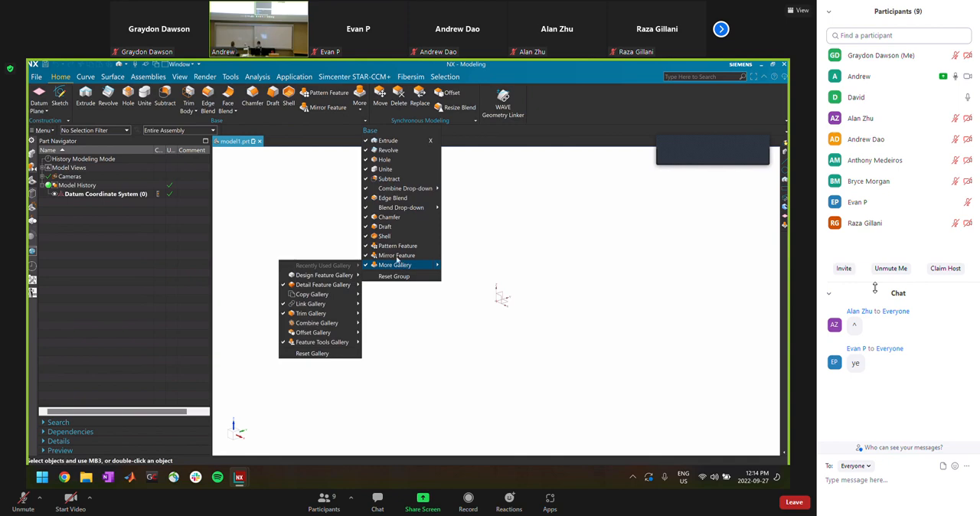
{"action": "mouse_move", "coordinate": [323, 279]}
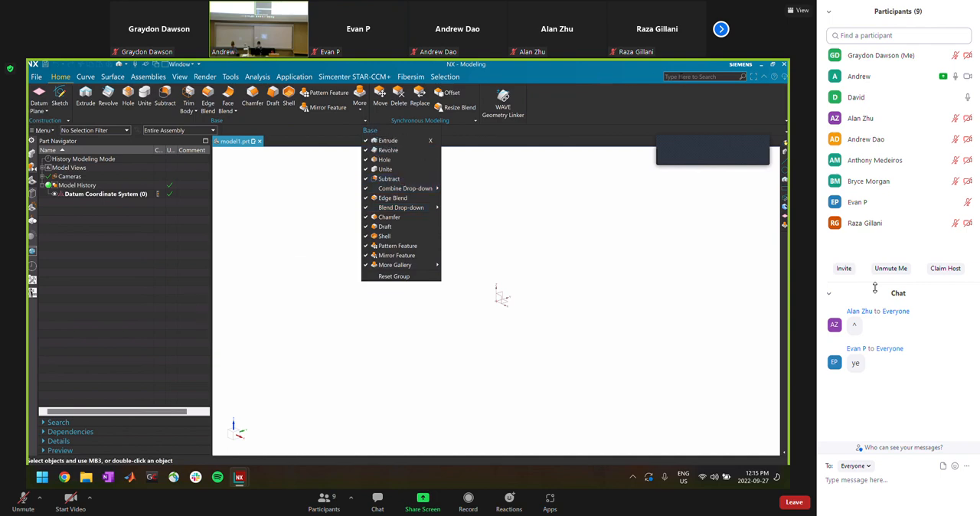
Search the program's commands for "move" and open the full search results
{"action": "left_click", "coordinate": [688, 77]}
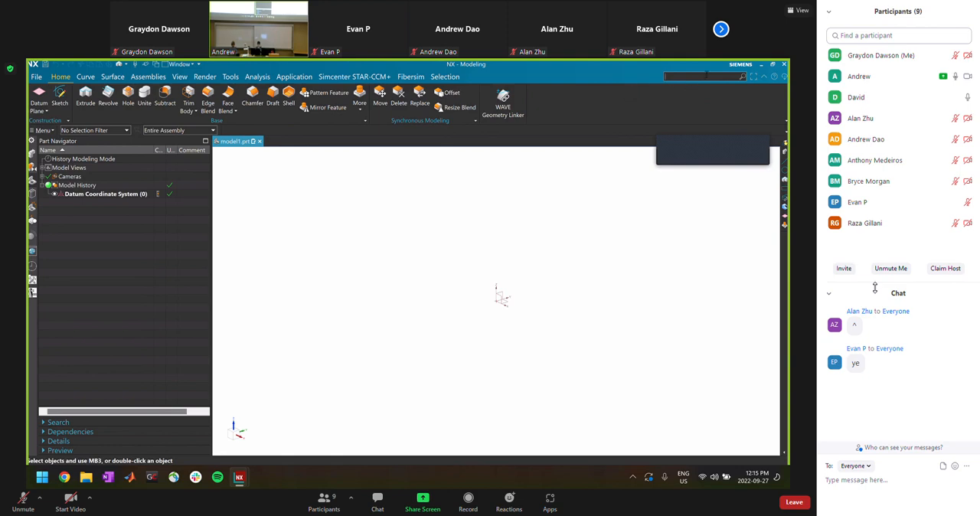
{"action": "type", "text": "move"}
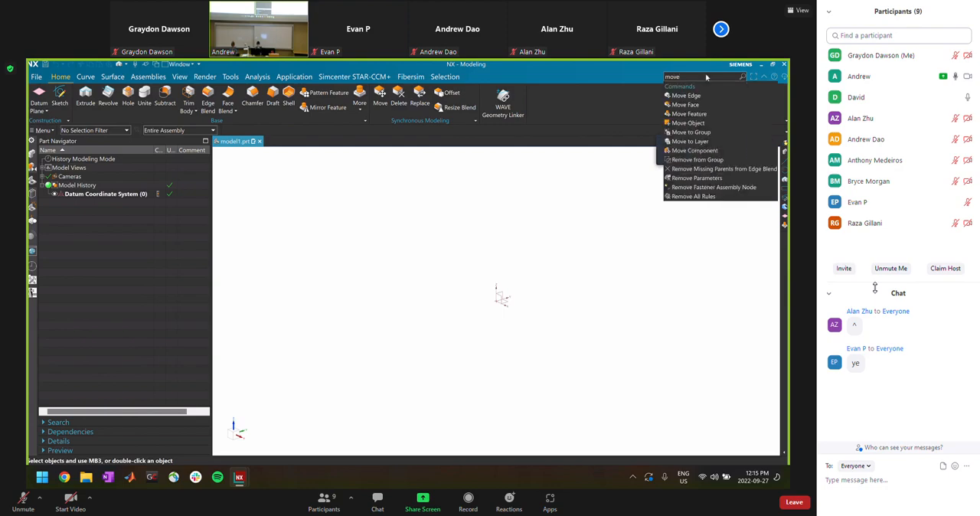
{"action": "left_click", "coordinate": [684, 105]}
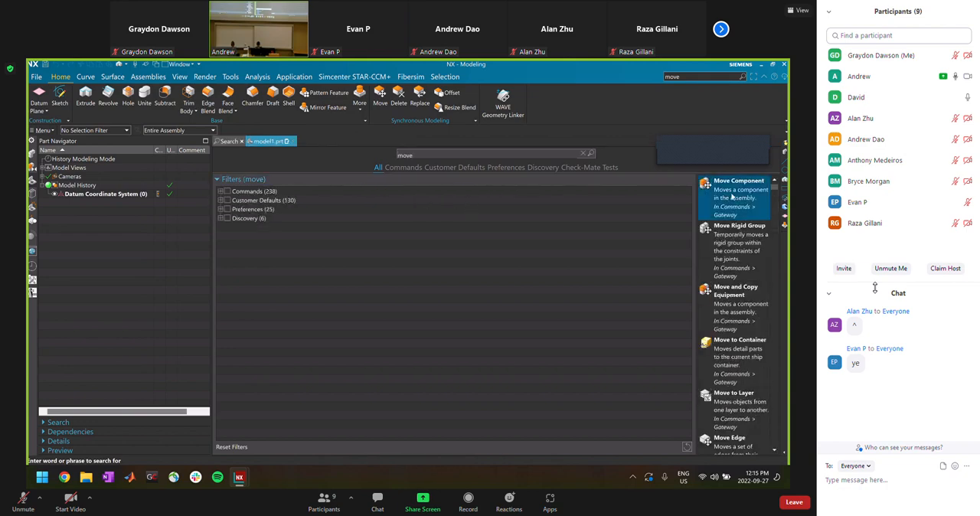
Inspect the Commands filter categories of the search, widen the results list to read the descriptions, and close the search
{"action": "left_click", "coordinate": [220, 192]}
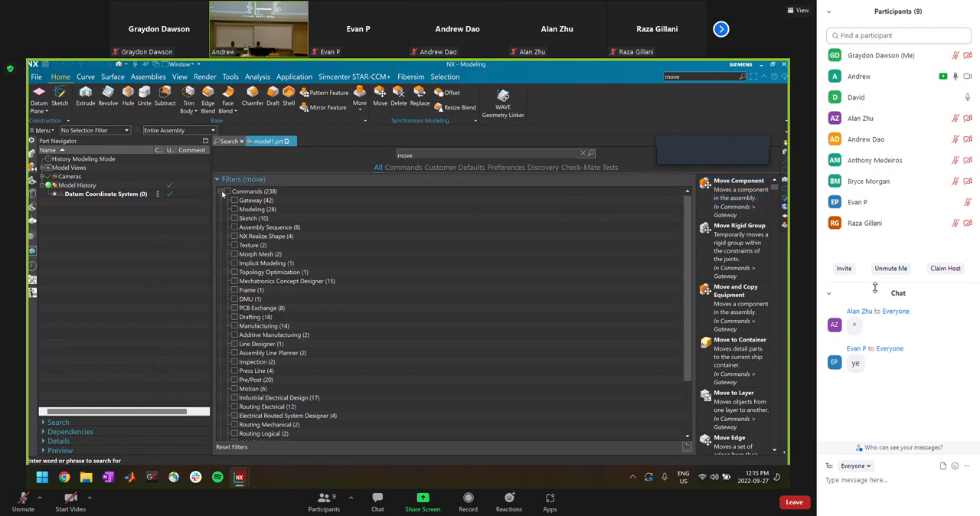
{"action": "left_click", "coordinate": [220, 192]}
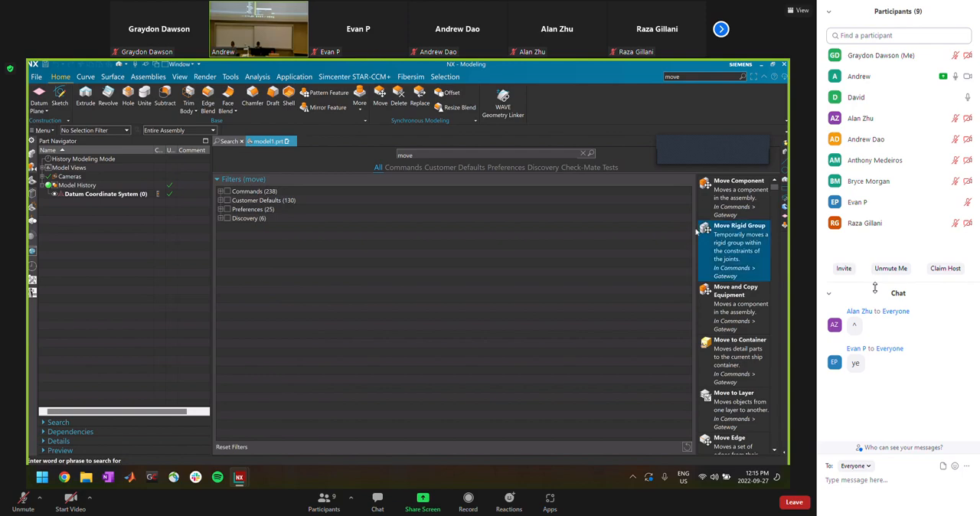
{"action": "left_click_drag", "start_coordinate": [695, 230], "coordinate": [514, 230]}
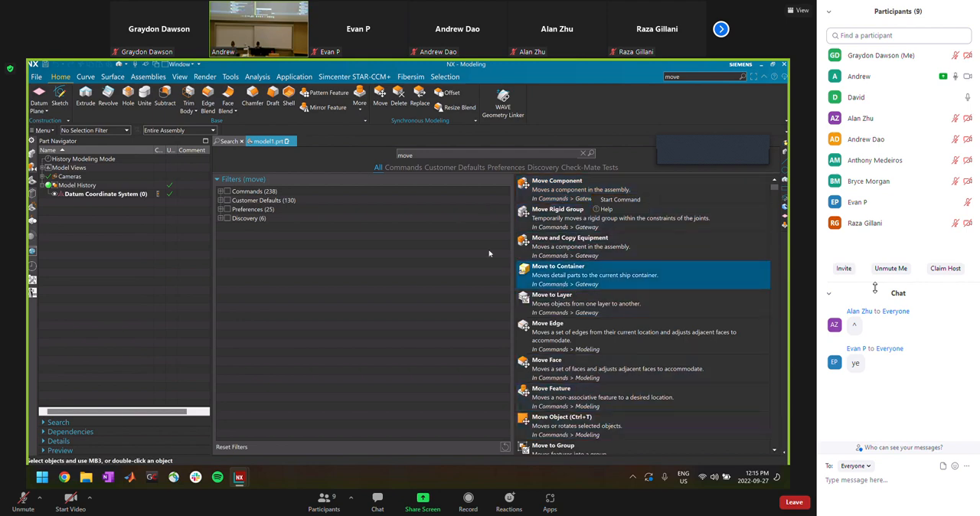
{"action": "left_click", "coordinate": [222, 191]}
{"action": "left_click", "coordinate": [229, 192]}
{"action": "left_click", "coordinate": [221, 191]}
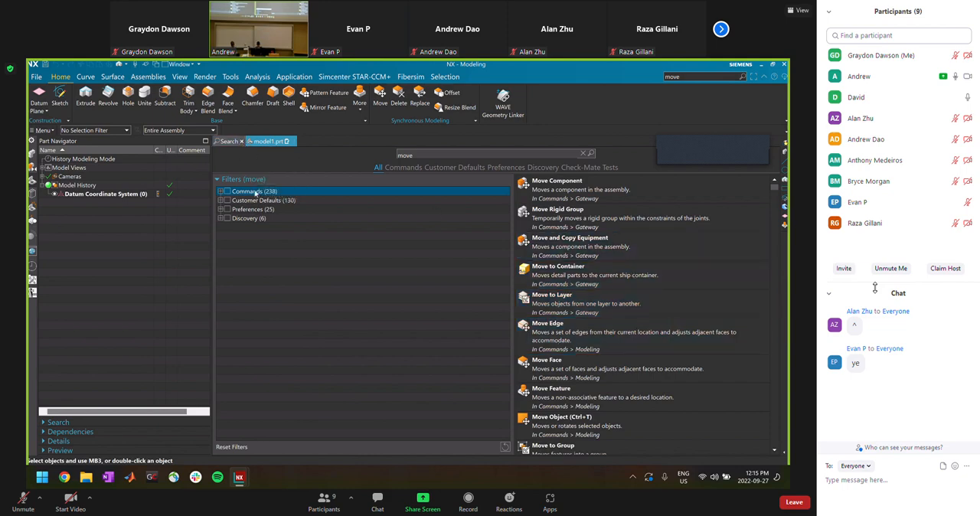
{"action": "left_click", "coordinate": [242, 142]}
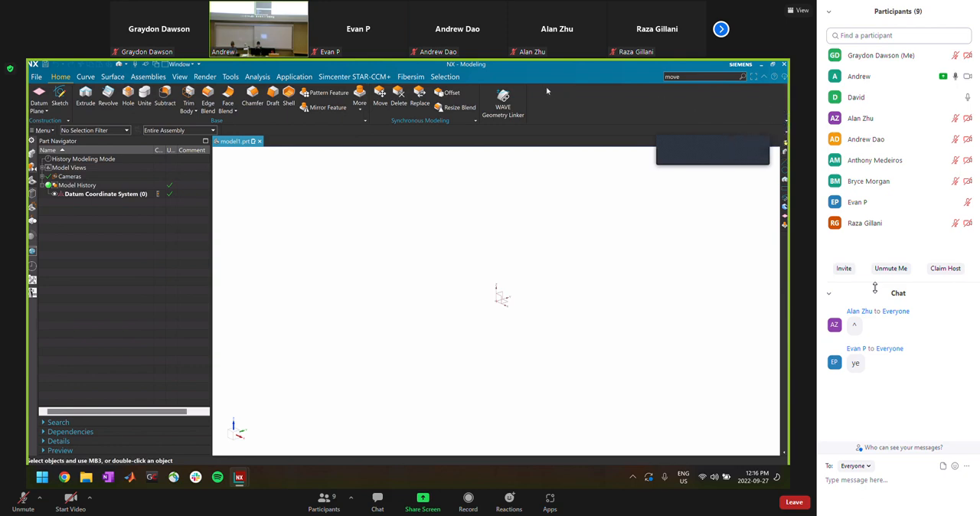
Review the command groups that can be enabled for the Home commands, such as Base, Edit, Aero Design and Measure
{"action": "left_click", "coordinate": [786, 113]}
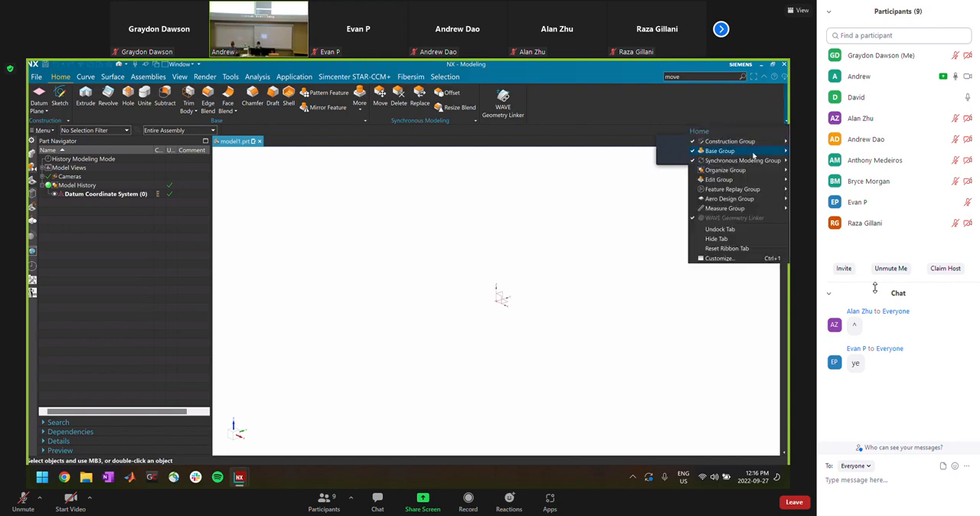
{"action": "mouse_move", "coordinate": [742, 143]}
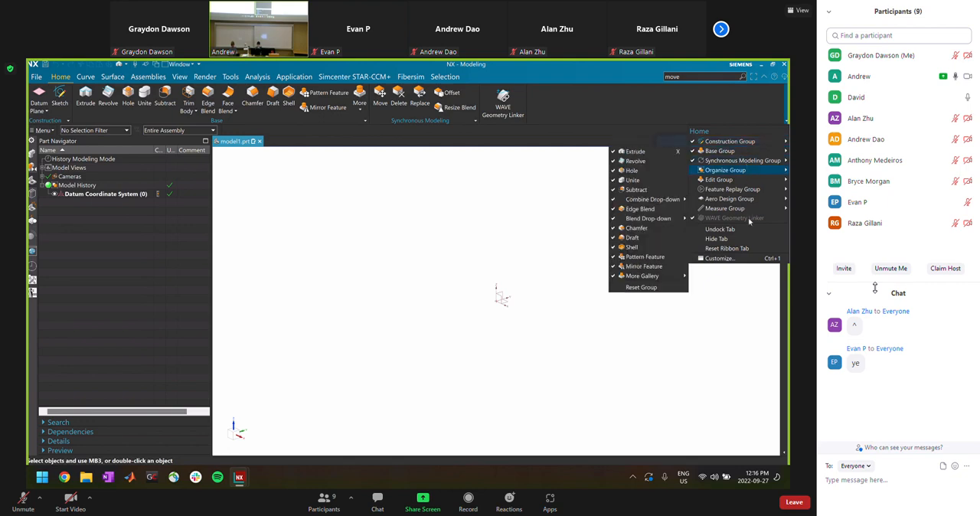
{"action": "mouse_move", "coordinate": [731, 210]}
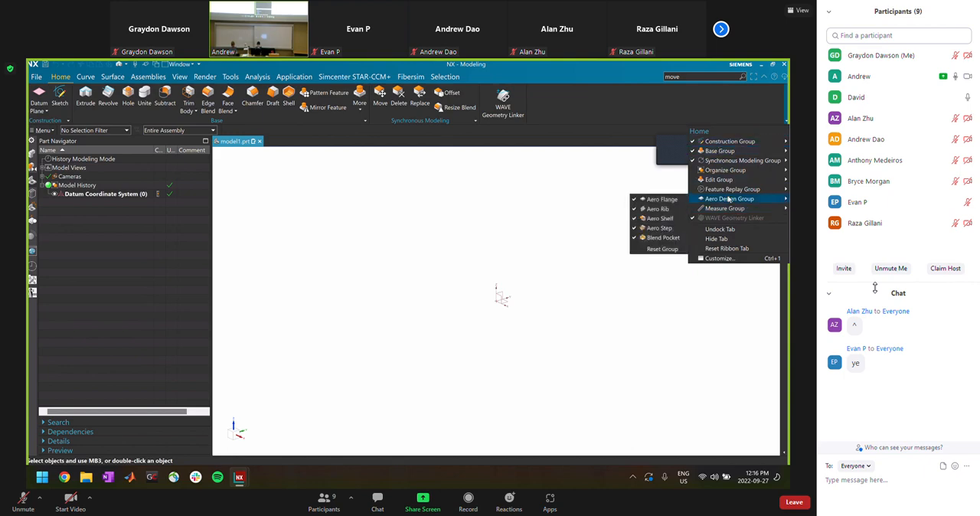
{"action": "mouse_move", "coordinate": [726, 181]}
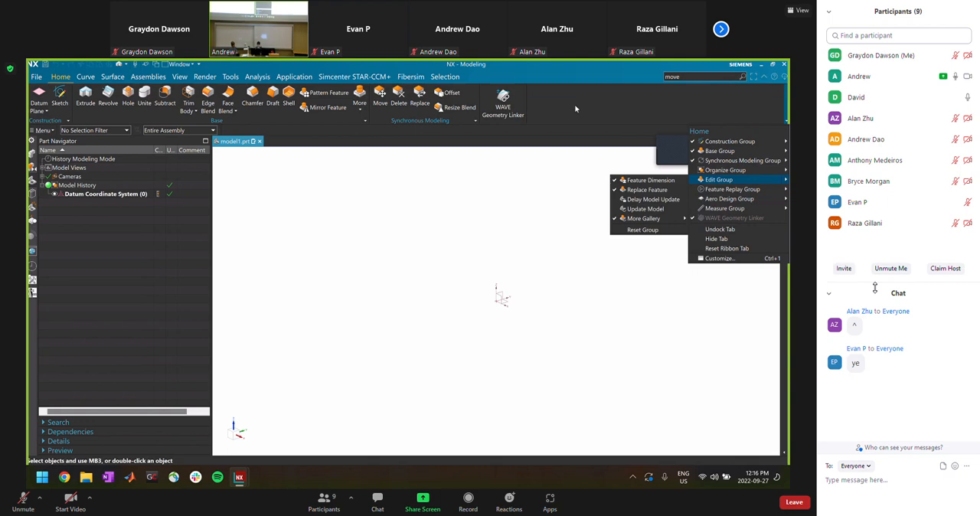
{"action": "left_click", "coordinate": [576, 108]}
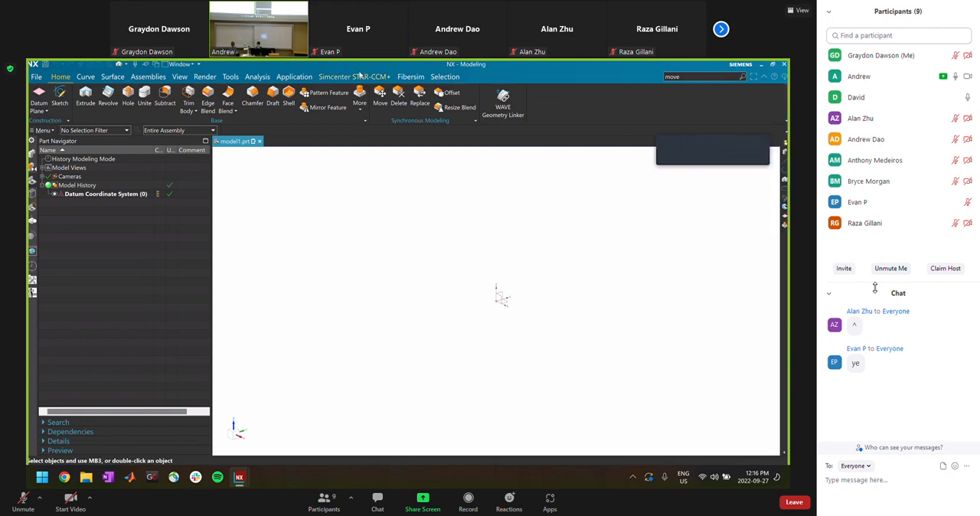
{"action": "left_click", "coordinate": [176, 78]}
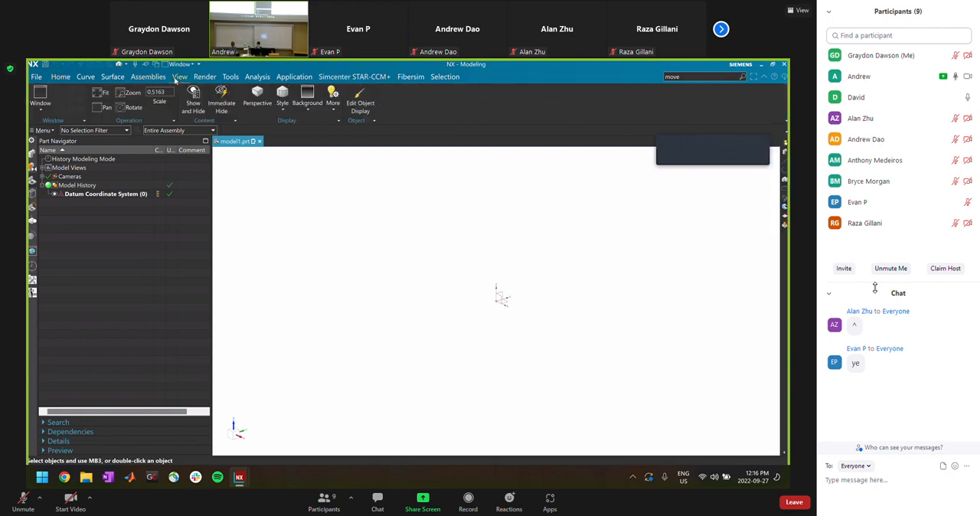
{"action": "left_click", "coordinate": [68, 79]}
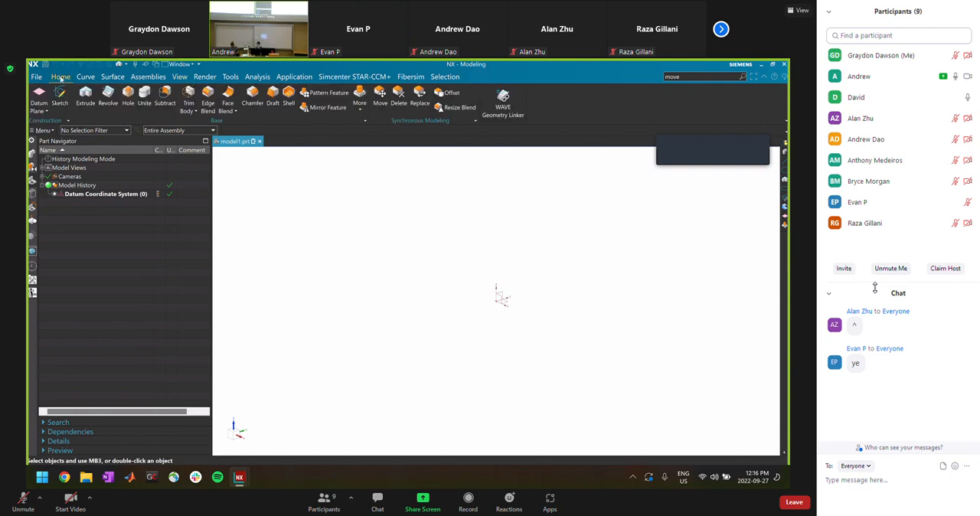
{"action": "right_click", "coordinate": [785, 116]}
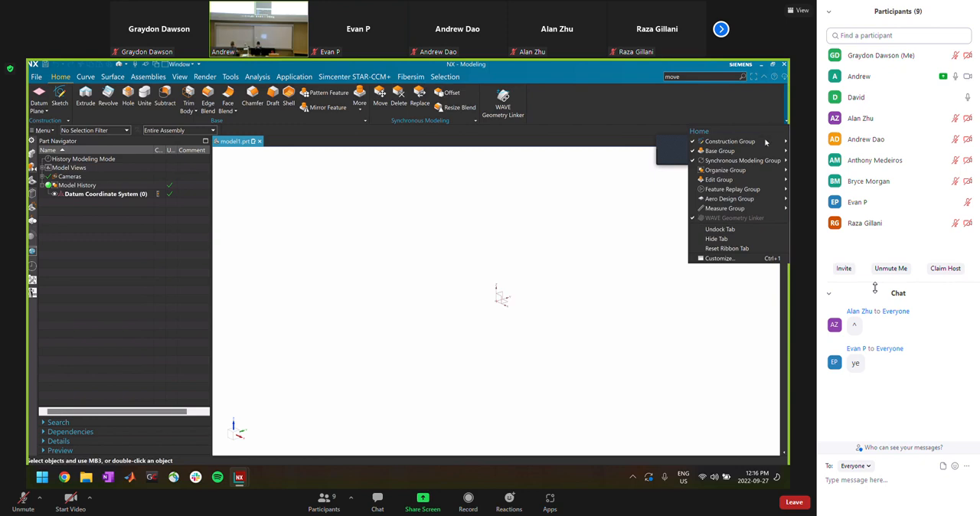
{"action": "mouse_move", "coordinate": [751, 200]}
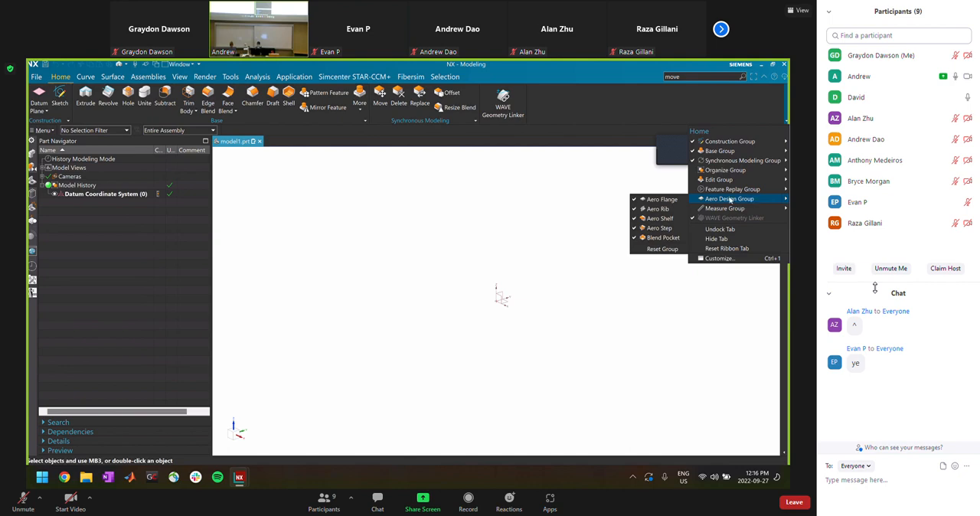
{"action": "left_click", "coordinate": [584, 109]}
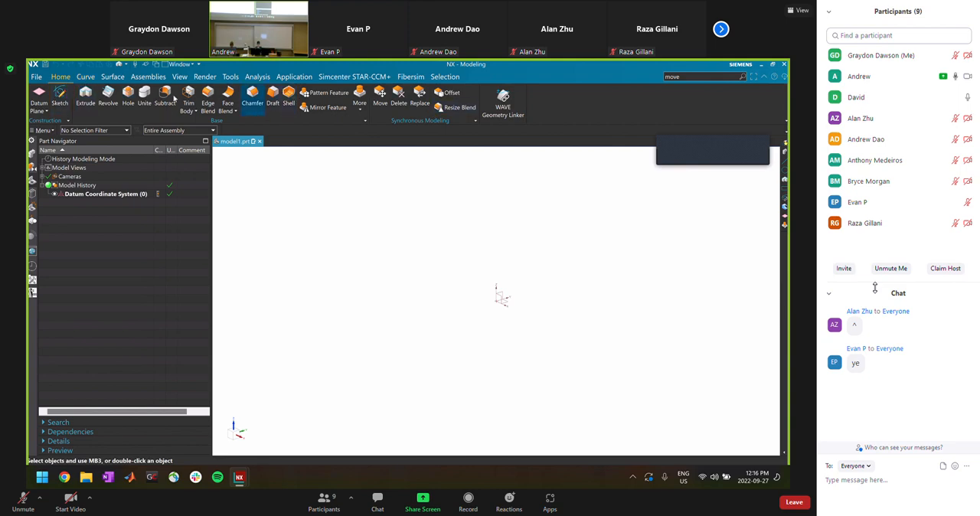
Review the Curve commands and the display options of their groups, including Edit and Derived
{"action": "left_click", "coordinate": [84, 77]}
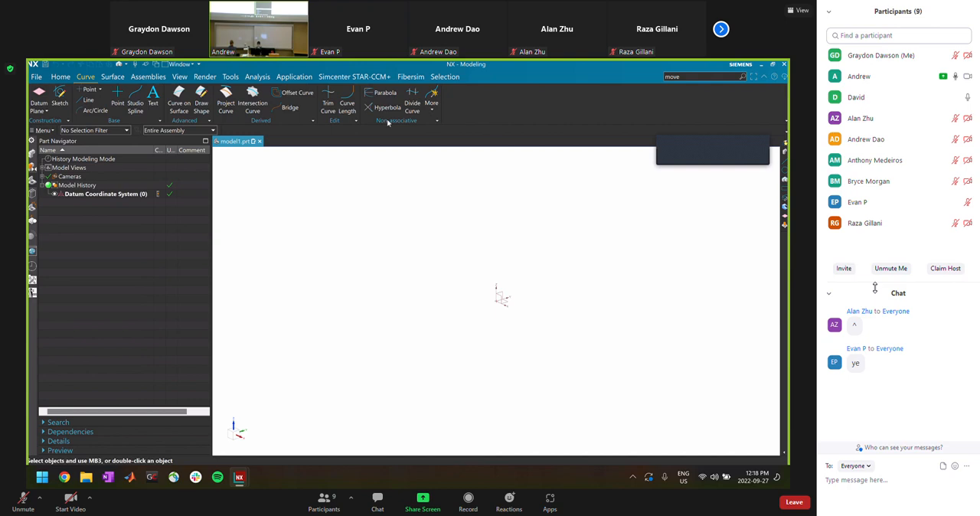
{"action": "left_click", "coordinate": [356, 123]}
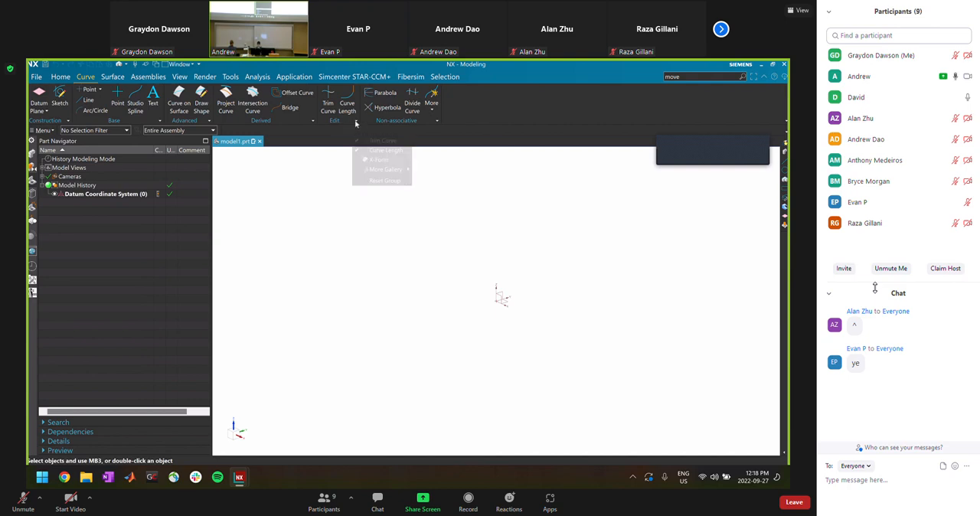
{"action": "left_click", "coordinate": [312, 121]}
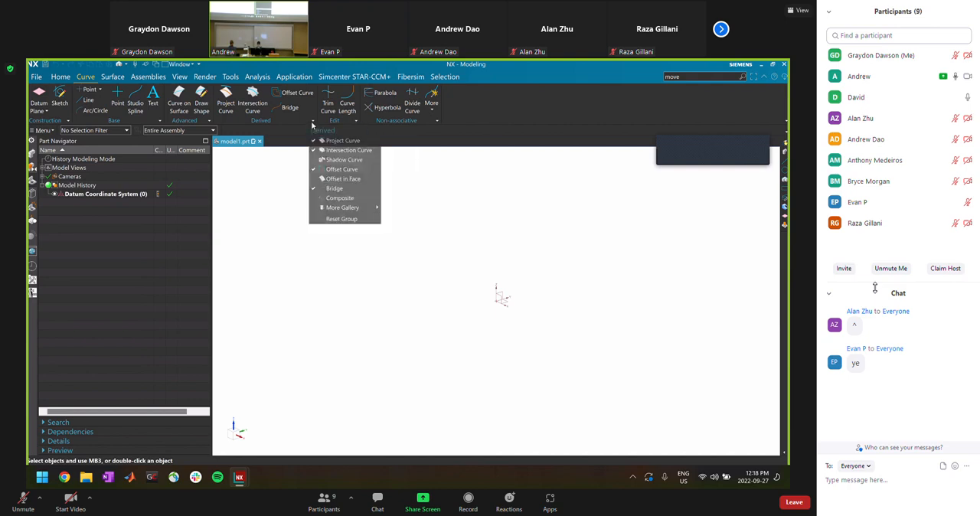
{"action": "left_click", "coordinate": [344, 207]}
{"action": "left_click", "coordinate": [543, 115]}
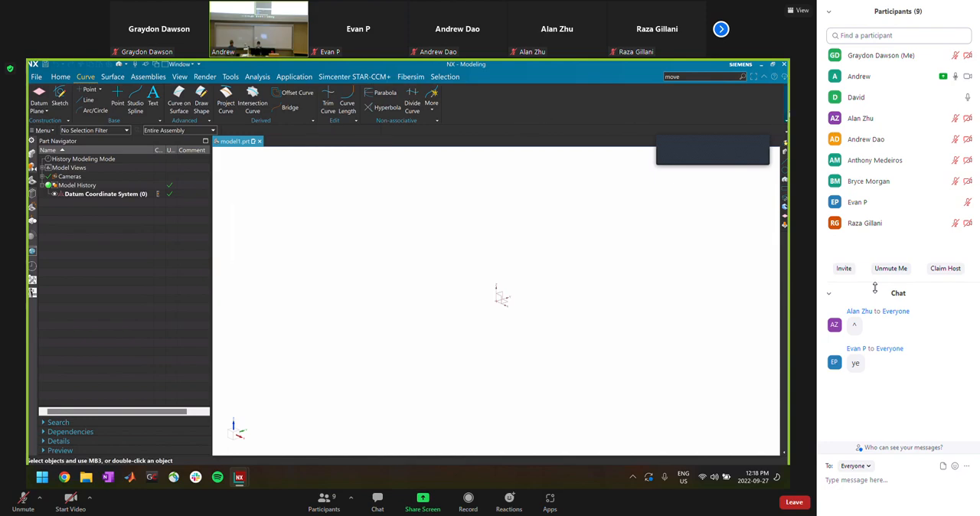
{"action": "right_click", "coordinate": [781, 124]}
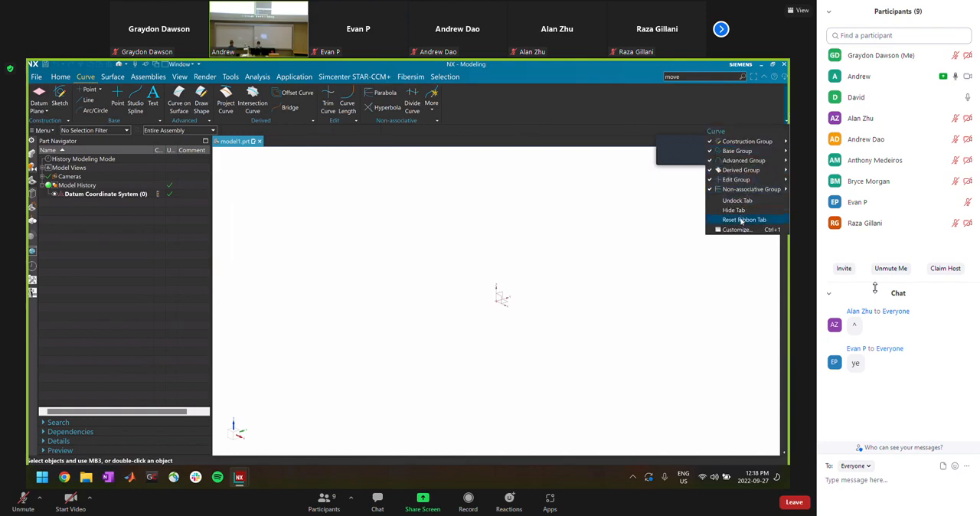
{"action": "left_click", "coordinate": [575, 113]}
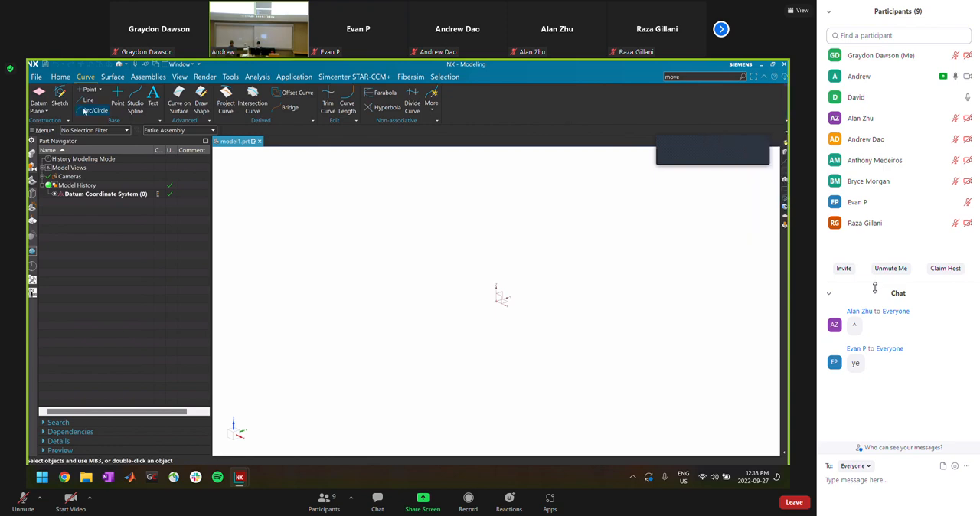
Look through the available Surface commands and the Assemblies commands for adding and positioning components
{"action": "left_click", "coordinate": [117, 75]}
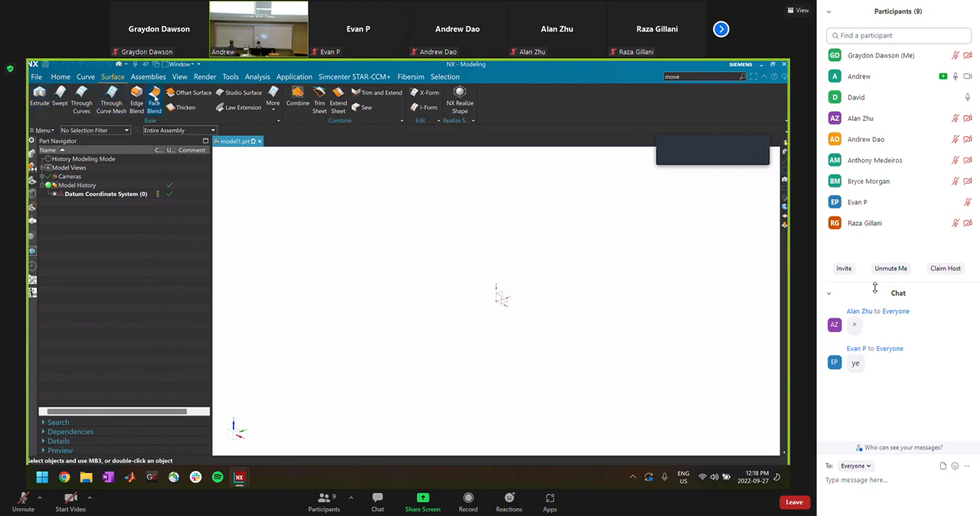
{"action": "right_click", "coordinate": [785, 116]}
{"action": "key", "text": "Escape"}
{"action": "left_click", "coordinate": [146, 76]}
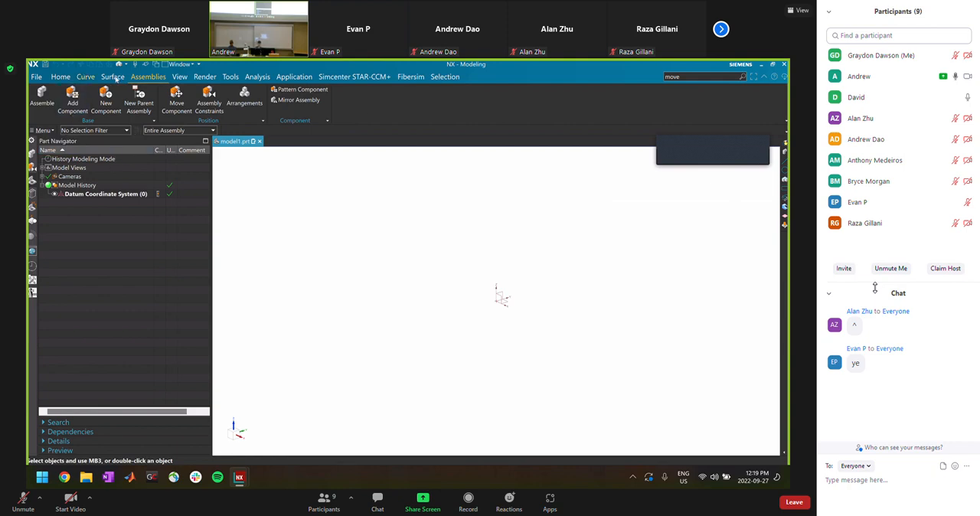
{"action": "left_click", "coordinate": [61, 77]}
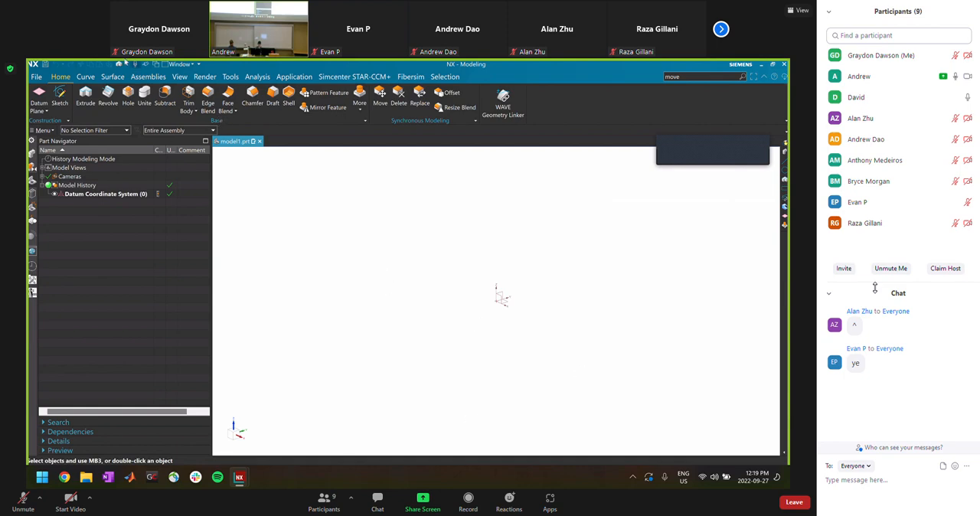
{"action": "left_click", "coordinate": [148, 77]}
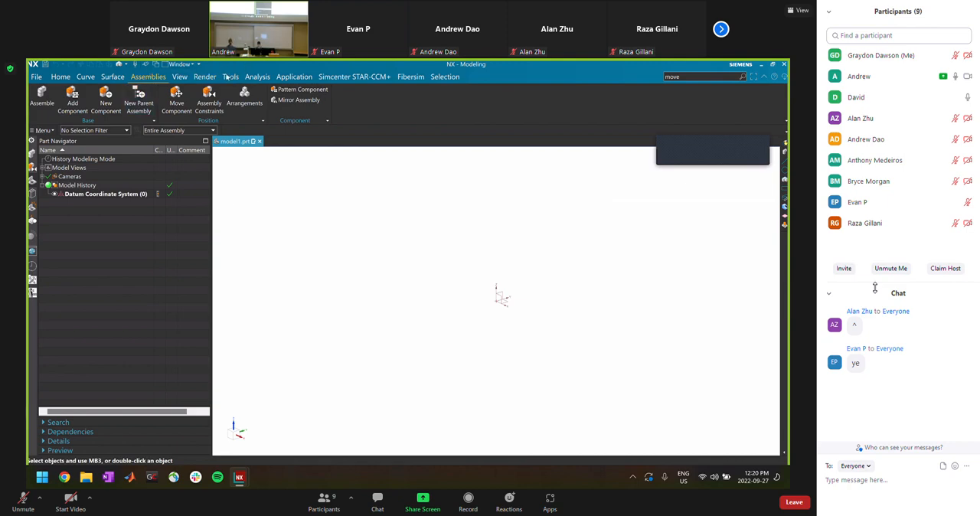
Look through the Application commands, including the description of Drafting, and return to the Home commands
{"action": "left_click", "coordinate": [294, 76]}
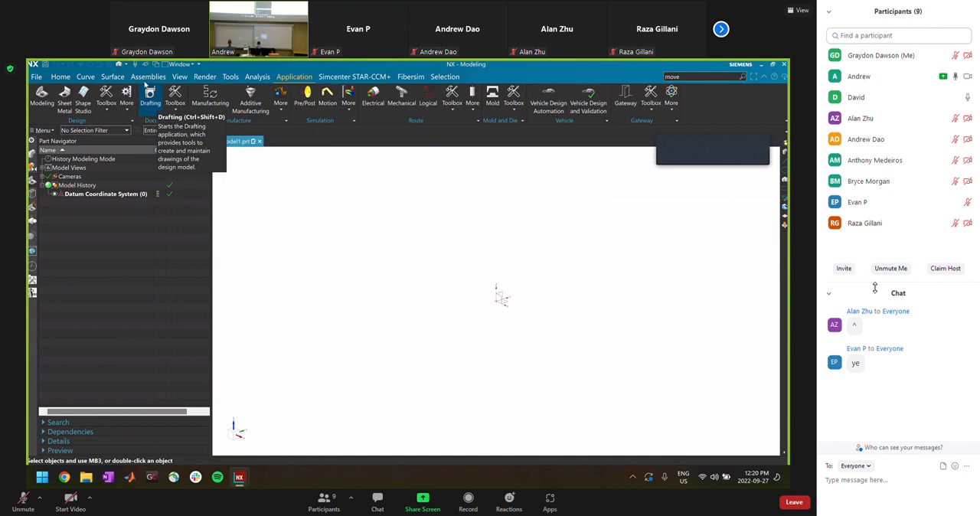
{"action": "left_click", "coordinate": [144, 78]}
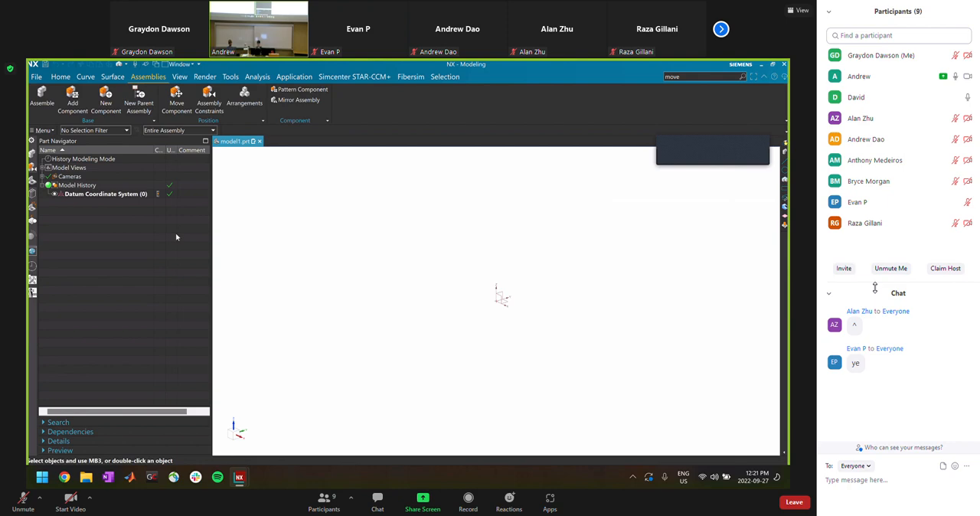
{"action": "left_click", "coordinate": [55, 77]}
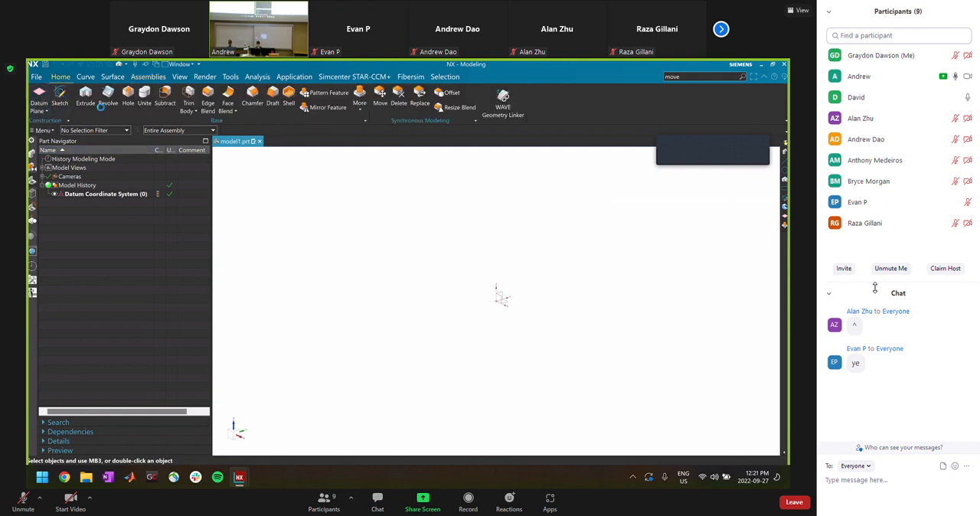
Start a sketch on the YZ plane of the datum coordinate system
{"action": "left_click", "coordinate": [60, 96]}
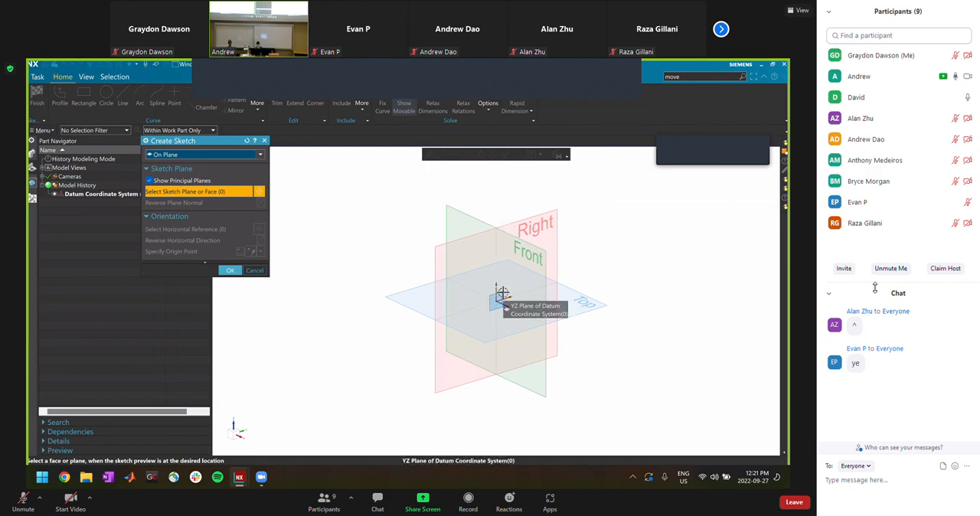
{"action": "left_click", "coordinate": [501, 293]}
{"action": "left_click", "coordinate": [229, 270]}
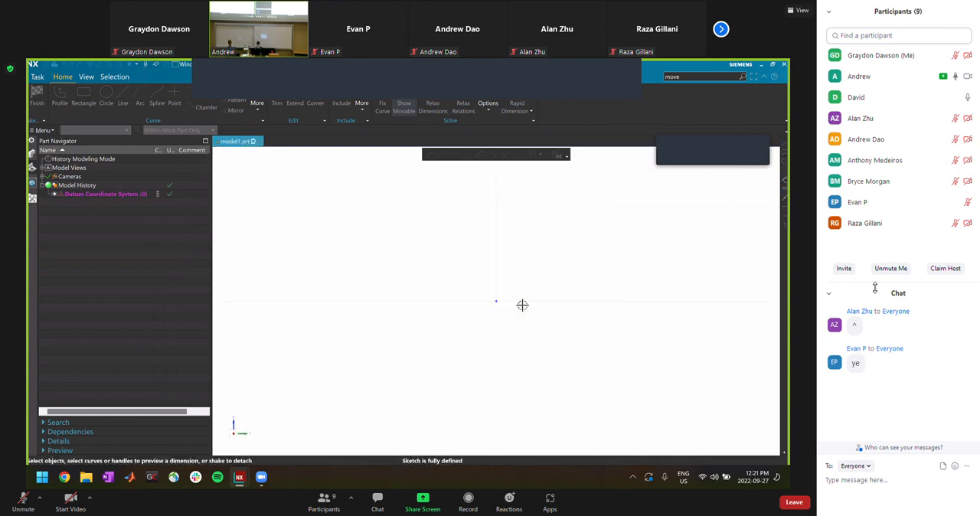
{"action": "left_click", "coordinate": [83, 97]}
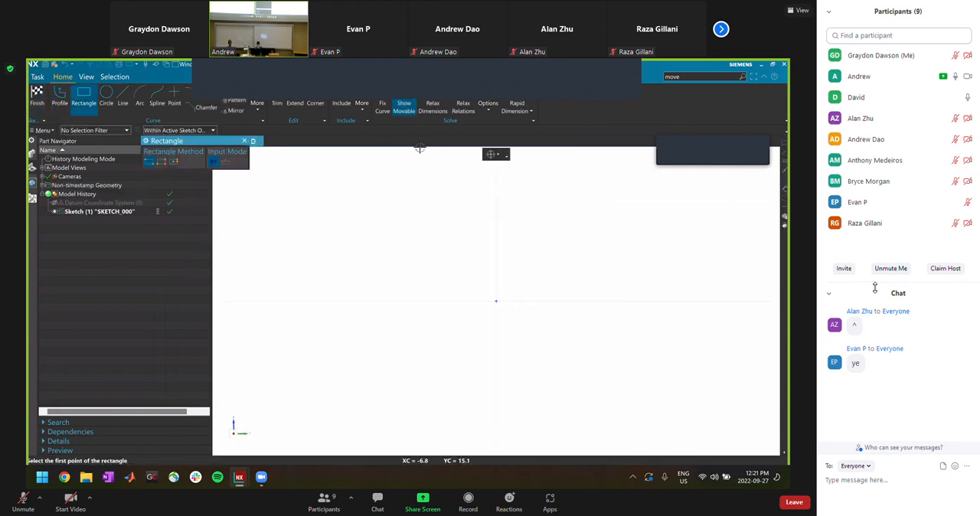
{"action": "key", "text": "Escape"}
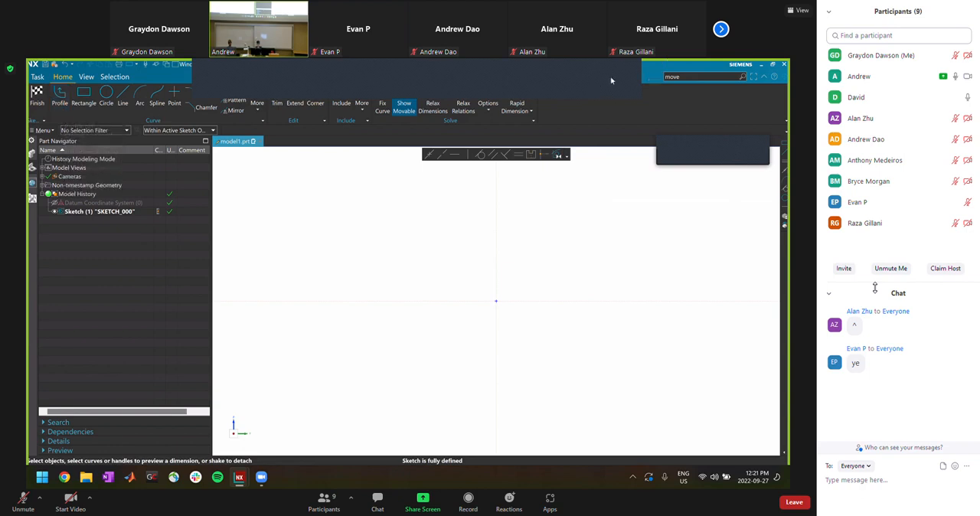
{"action": "left_click", "coordinate": [661, 158]}
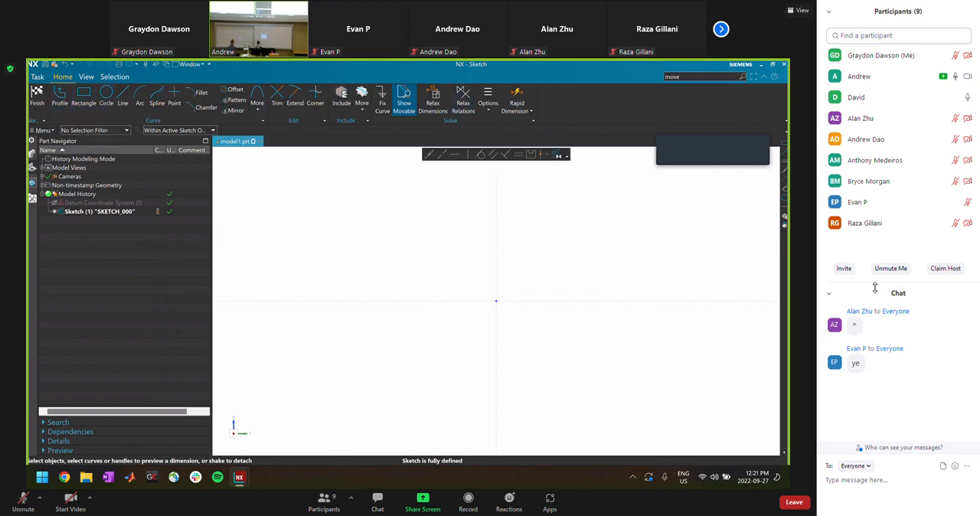
Try the Profile tool by sketching an open chain of five lines starting at the origin, and delete all of them
{"action": "left_click", "coordinate": [57, 104]}
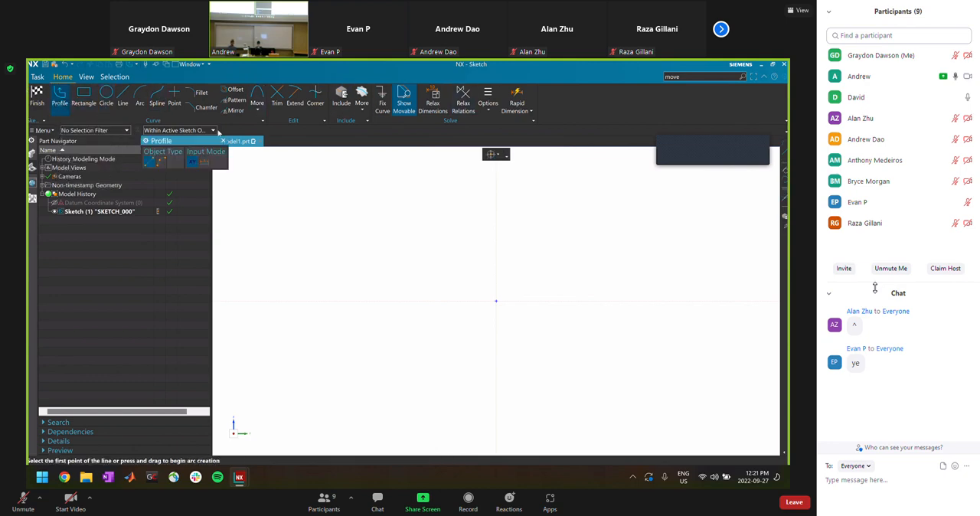
{"action": "left_click", "coordinate": [496, 300]}
{"action": "left_click", "coordinate": [551, 249]}
{"action": "left_click", "coordinate": [625, 282]}
{"action": "left_click", "coordinate": [566, 335]}
{"action": "left_click", "coordinate": [511, 327]}
{"action": "left_click", "coordinate": [551, 387]}
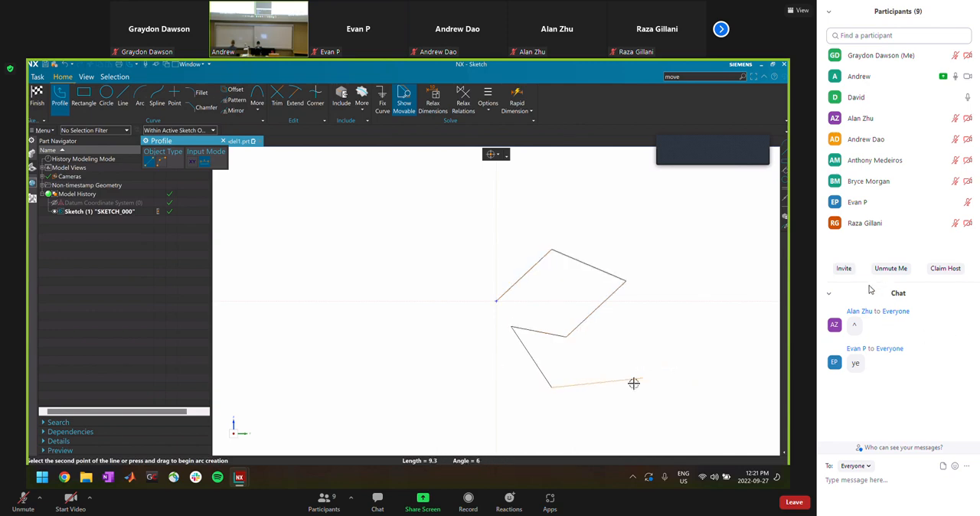
{"action": "key", "text": "Escape"}
{"action": "key", "text": "ctrl+a"}
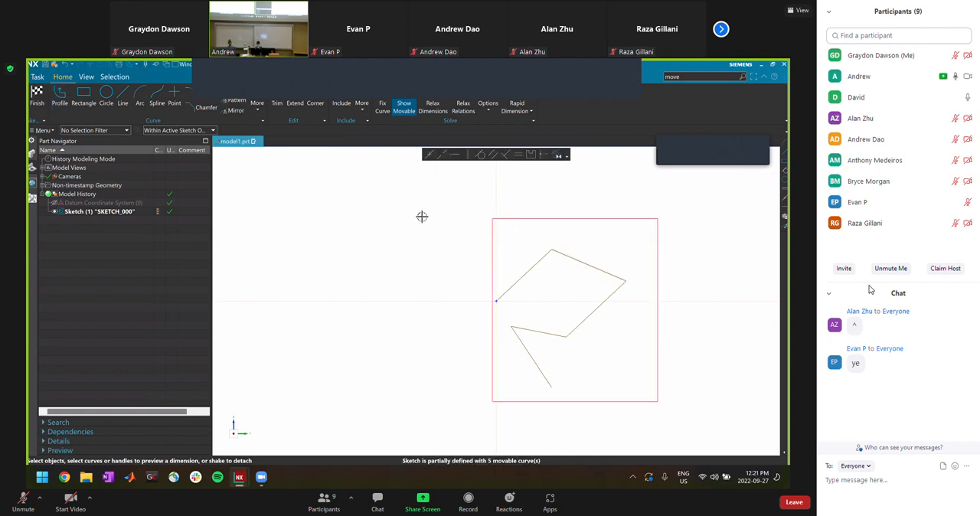
{"action": "key", "text": "Delete"}
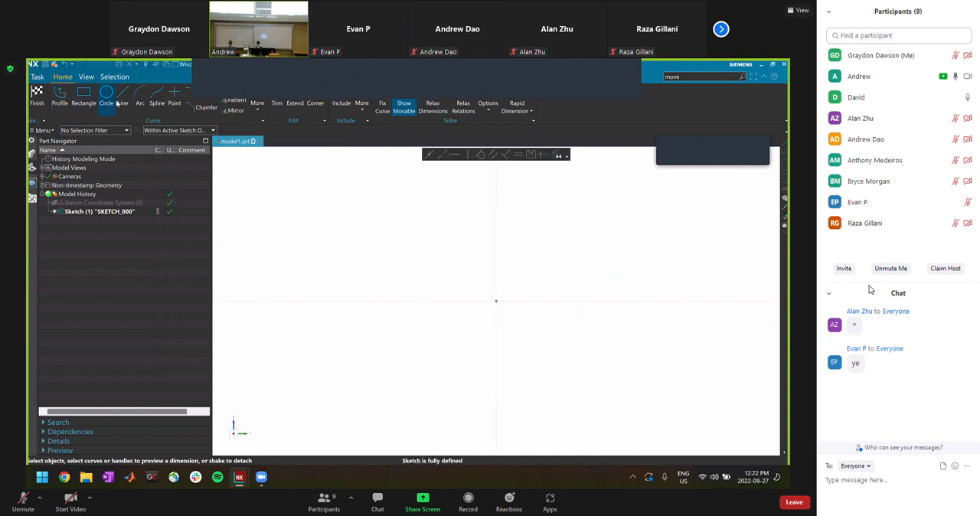
Try the Line tool by sketching one slanted line above the horizontal axis, select it, and delete it
{"action": "left_click", "coordinate": [122, 98]}
{"action": "left_click", "coordinate": [525, 283]}
{"action": "left_click", "coordinate": [628, 246]}
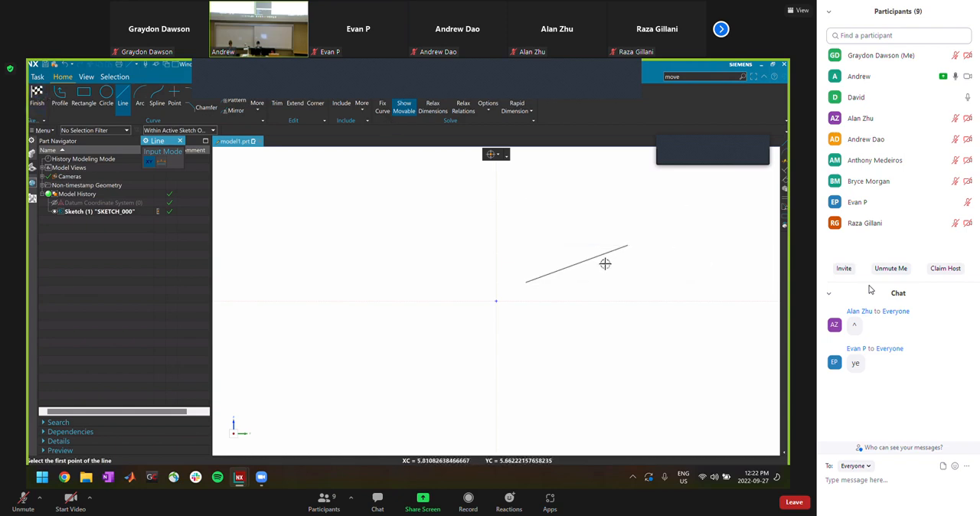
{"action": "key", "text": "Escape"}
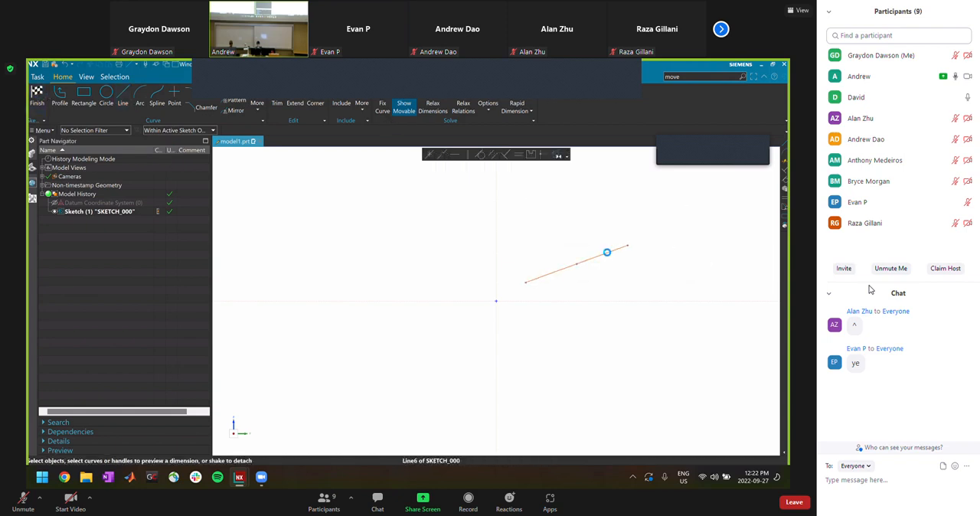
{"action": "left_click", "coordinate": [606, 253]}
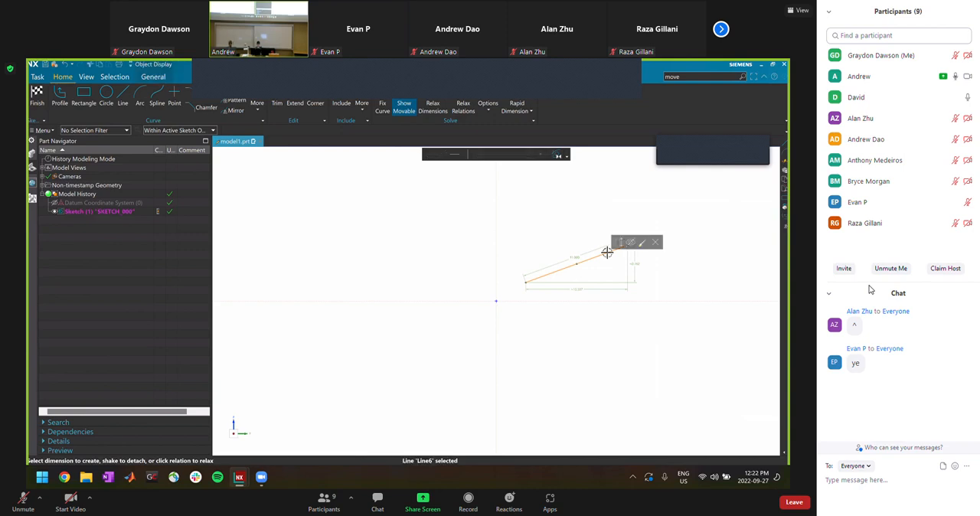
{"action": "key", "text": "Escape"}
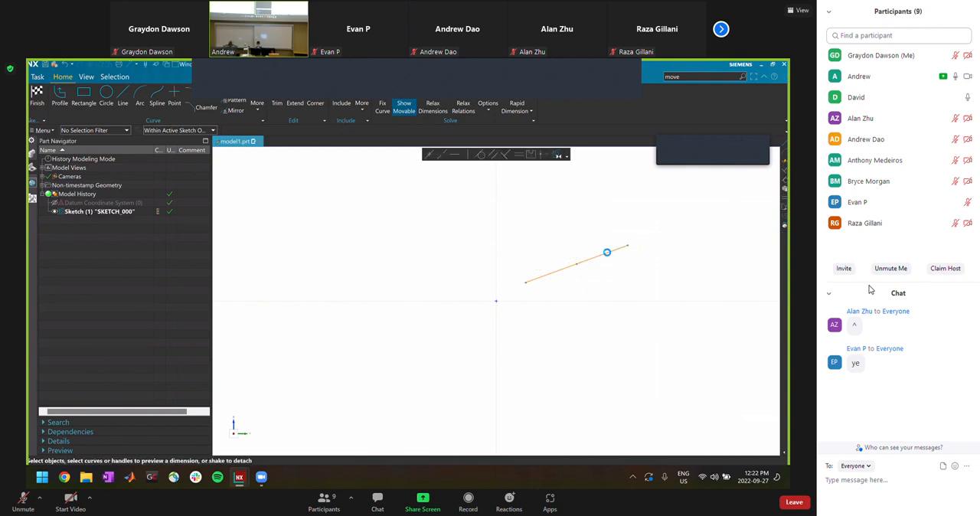
{"action": "key", "text": "Delete"}
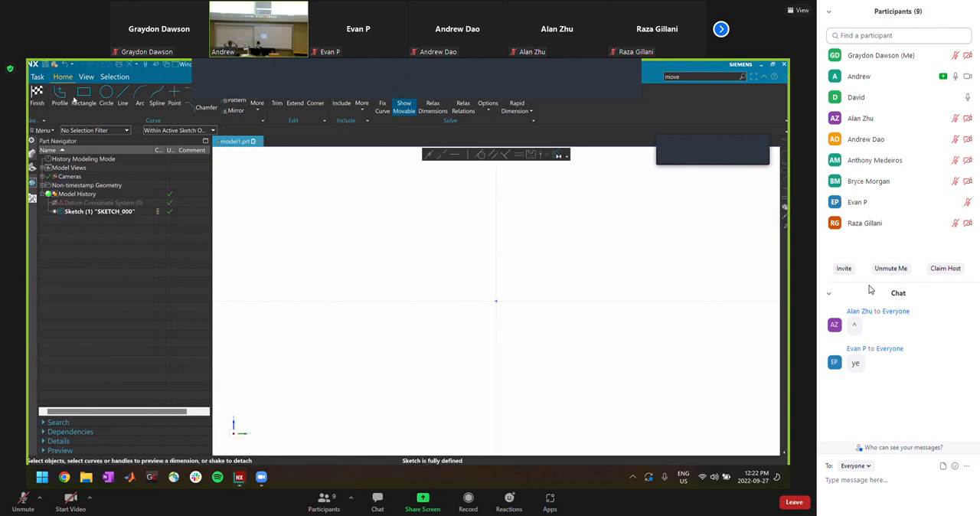
Sketch a rectangle about 14 by 10 in with its lower corner at the sketch origin
{"action": "left_click", "coordinate": [84, 92]}
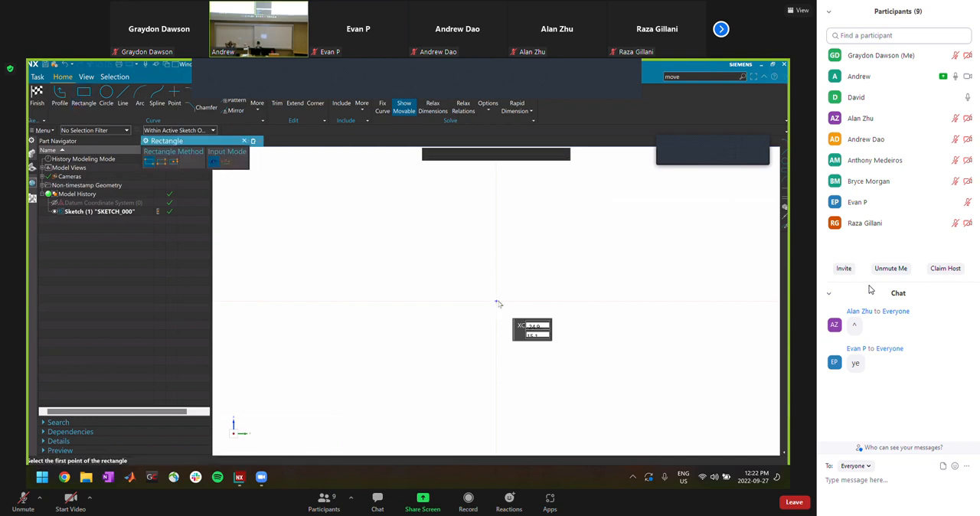
{"action": "left_click", "coordinate": [496, 301]}
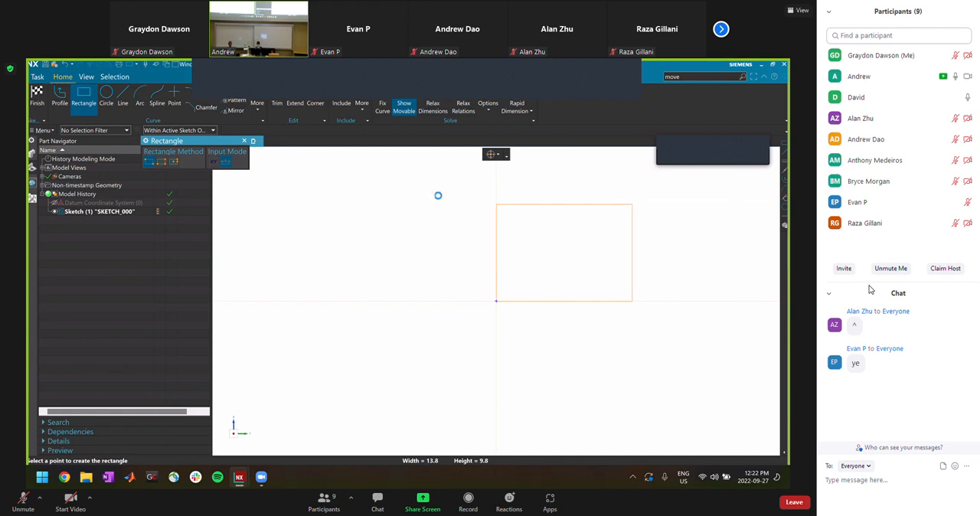
{"action": "left_click", "coordinate": [245, 141]}
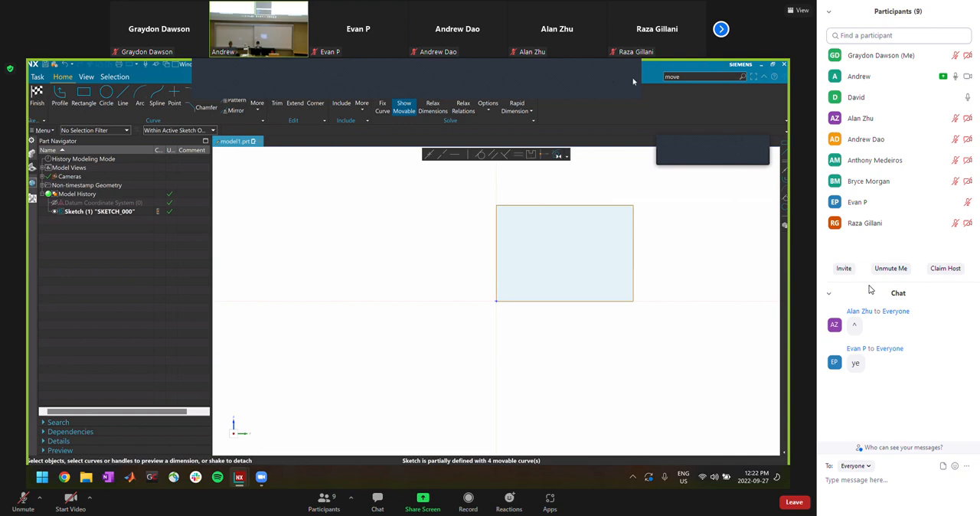
{"action": "left_click", "coordinate": [674, 141]}
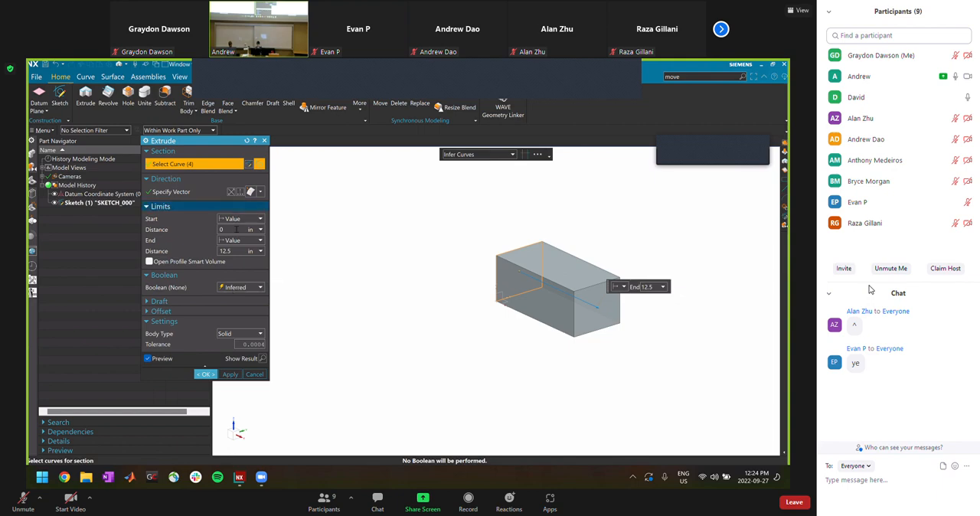
Extrude the rectangle as a solid with symmetric limits and a distance of 12.5 in
{"action": "left_click", "coordinate": [243, 219]}
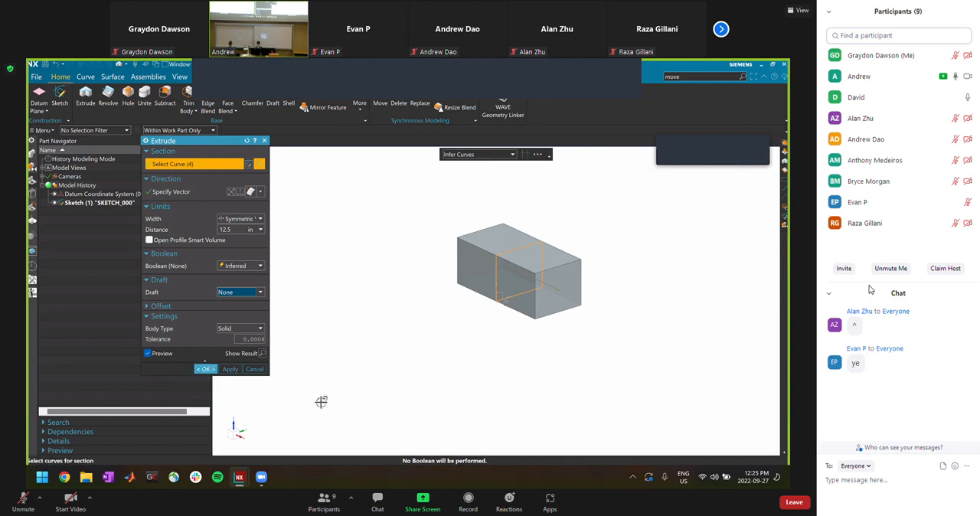
{"action": "left_click", "coordinate": [210, 369]}
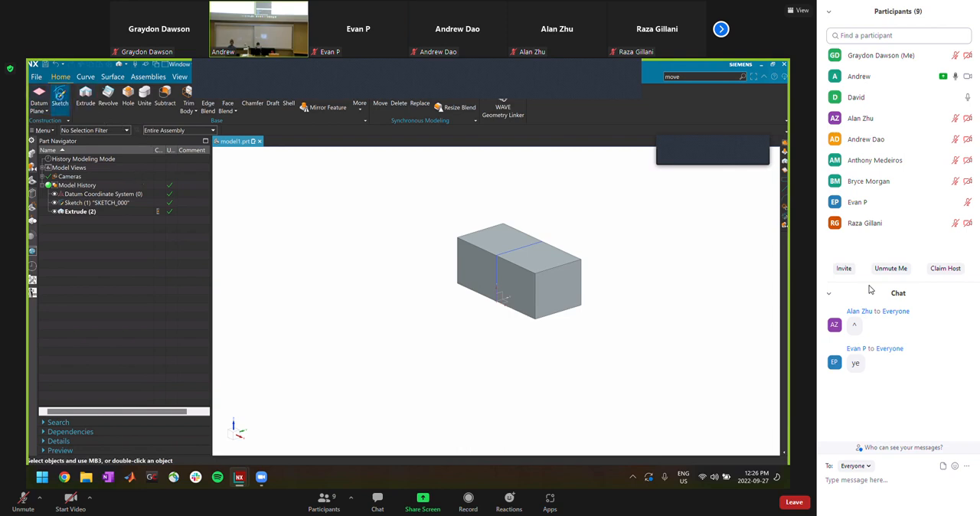
Create a sketch on the front end face of the extruded block
{"action": "left_click", "coordinate": [59, 95]}
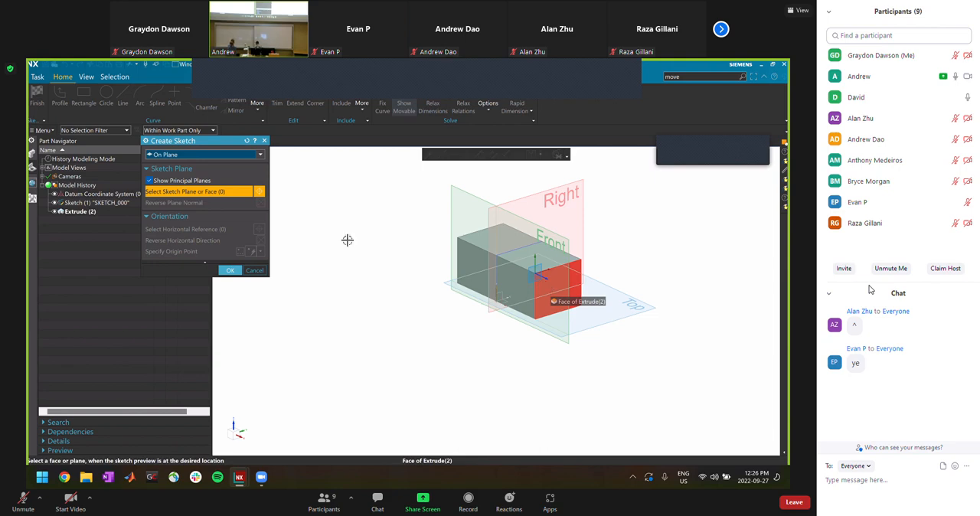
{"action": "left_click", "coordinate": [265, 141]}
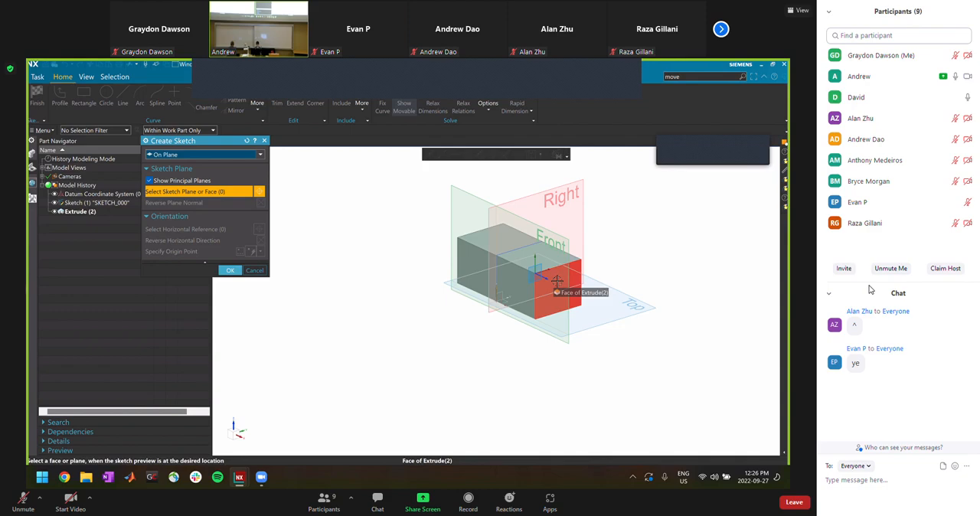
{"action": "left_click", "coordinate": [557, 281]}
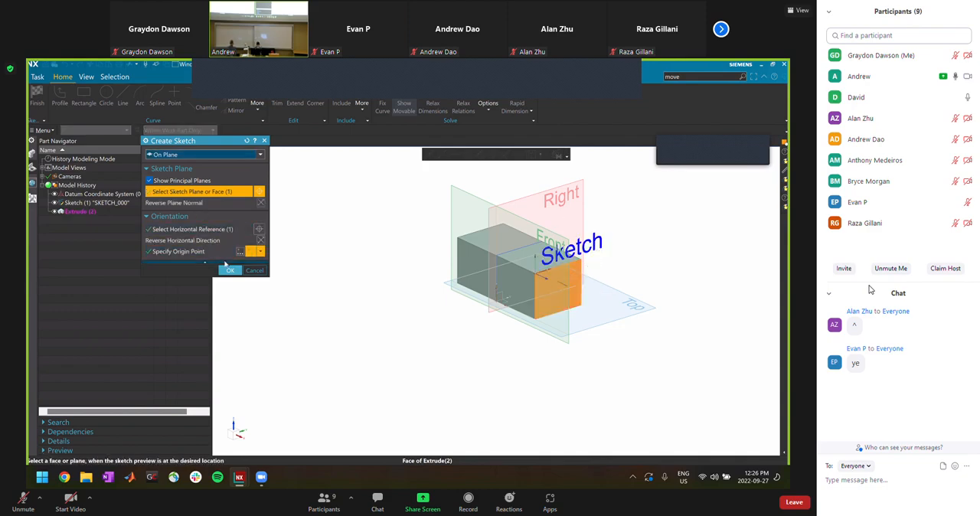
{"action": "left_click", "coordinate": [228, 268]}
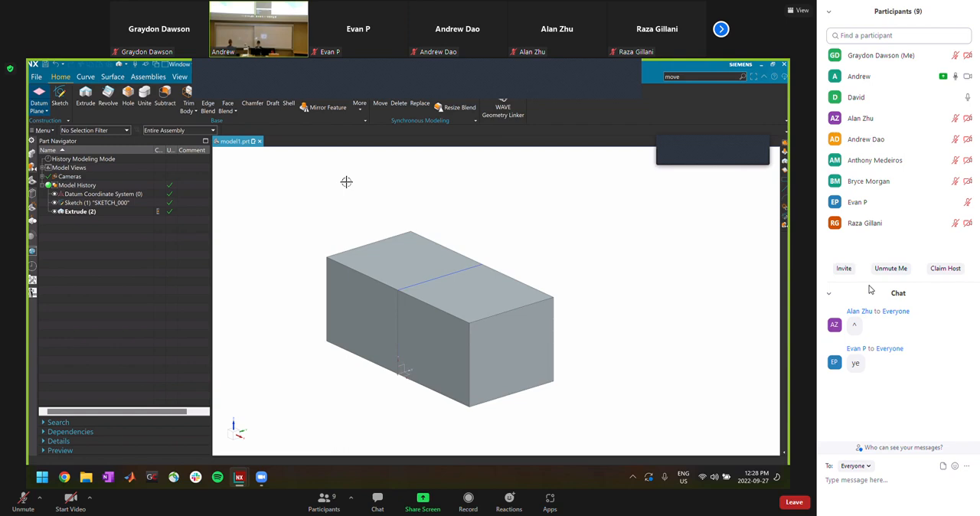
Start a new Datum CSYS with WCS as the reference, and open the choice of coordinate system types
{"action": "left_click", "coordinate": [42, 111]}
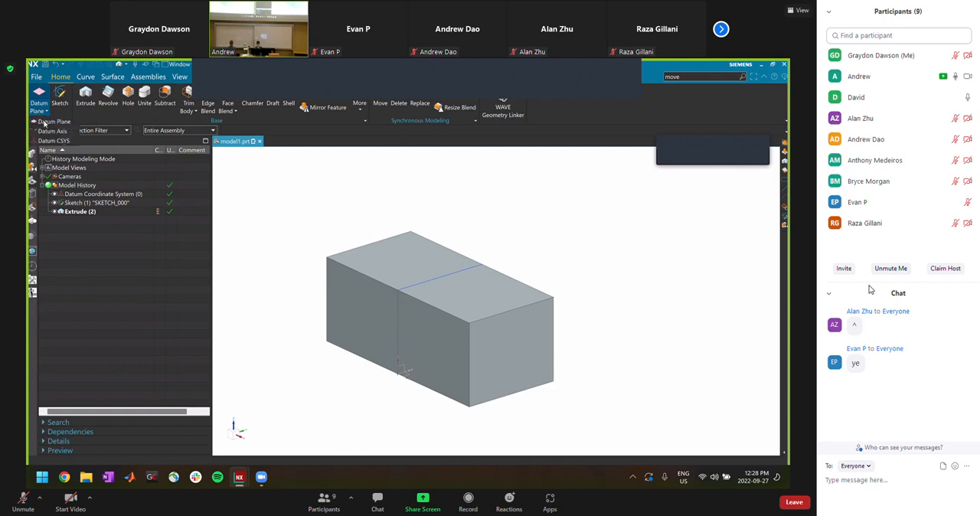
{"action": "left_click", "coordinate": [55, 142]}
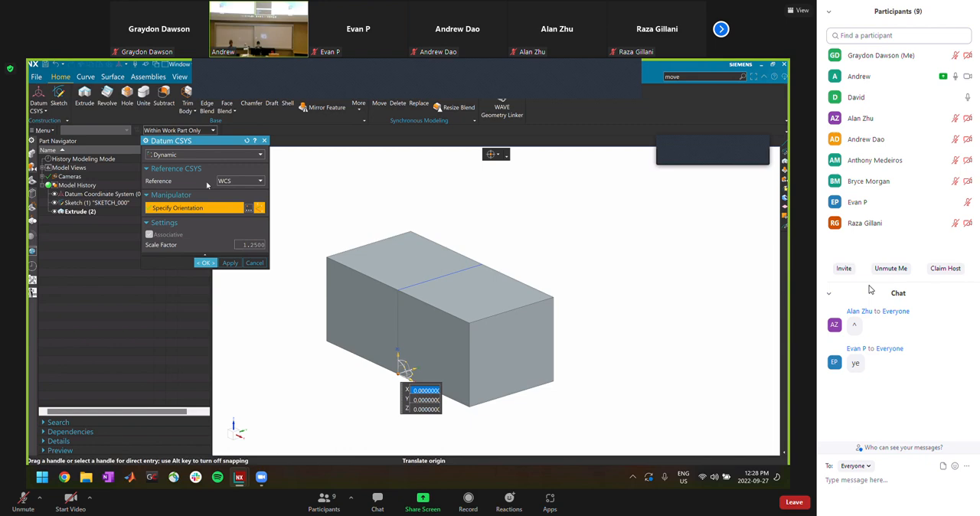
{"action": "left_click", "coordinate": [236, 181]}
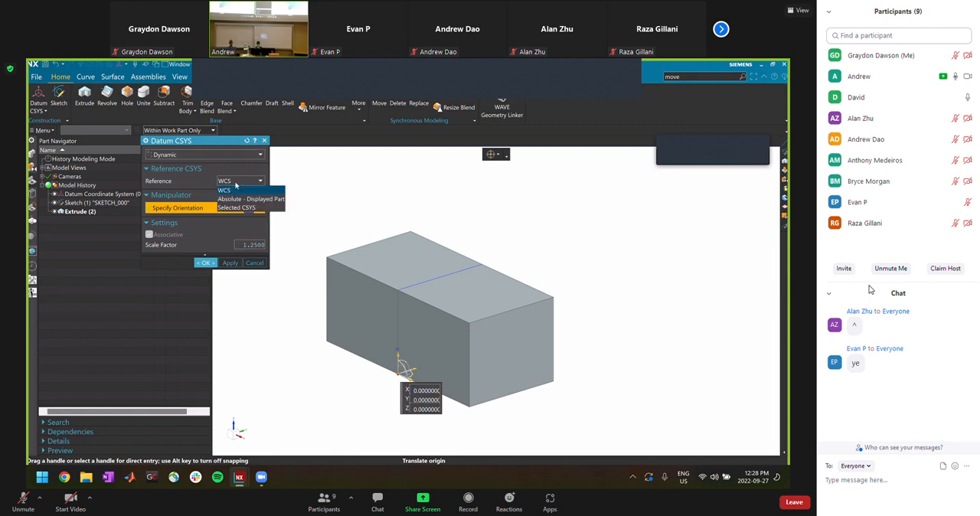
{"action": "left_click", "coordinate": [235, 182]}
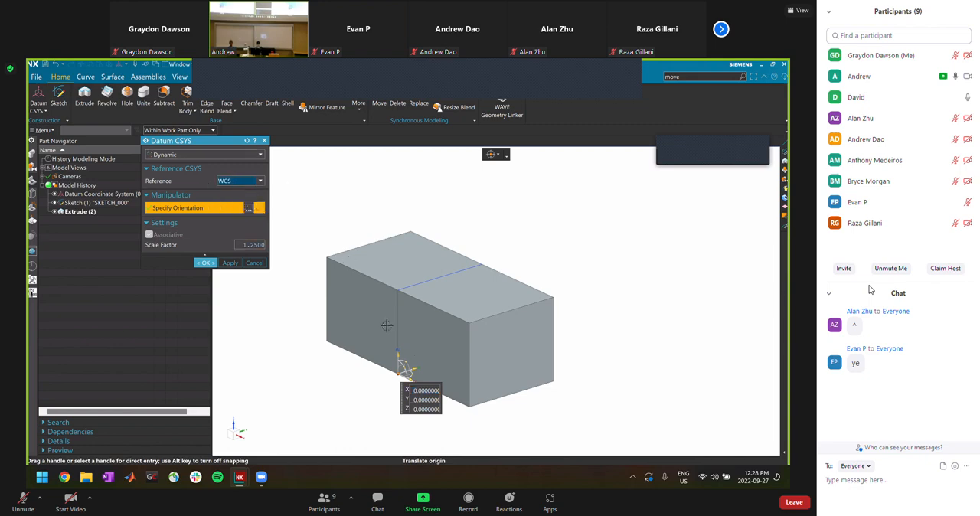
{"action": "left_click", "coordinate": [234, 183]}
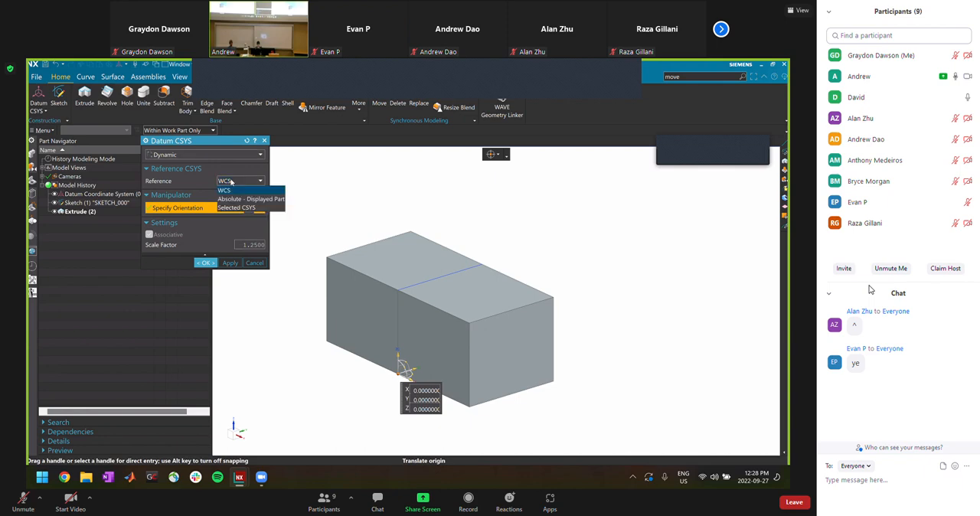
{"action": "left_click", "coordinate": [228, 189]}
{"action": "left_click", "coordinate": [212, 156]}
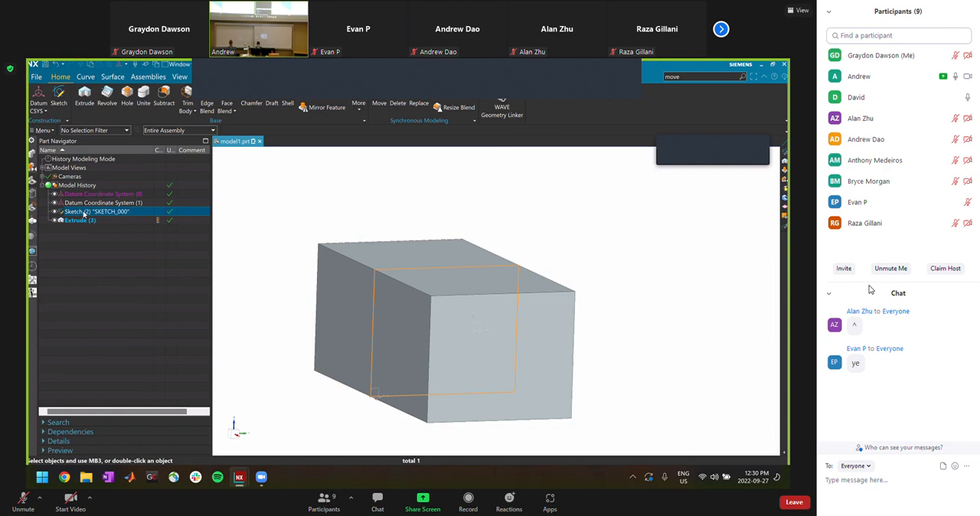
Show the actions available for the rectangle's sketch in the Model History and dismiss them
{"action": "right_click", "coordinate": [85, 214]}
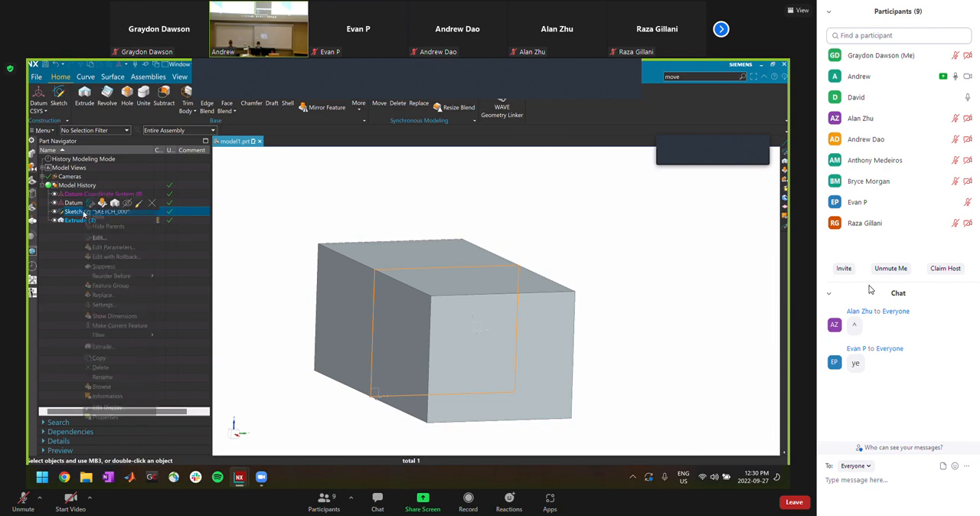
{"action": "key", "text": "Escape"}
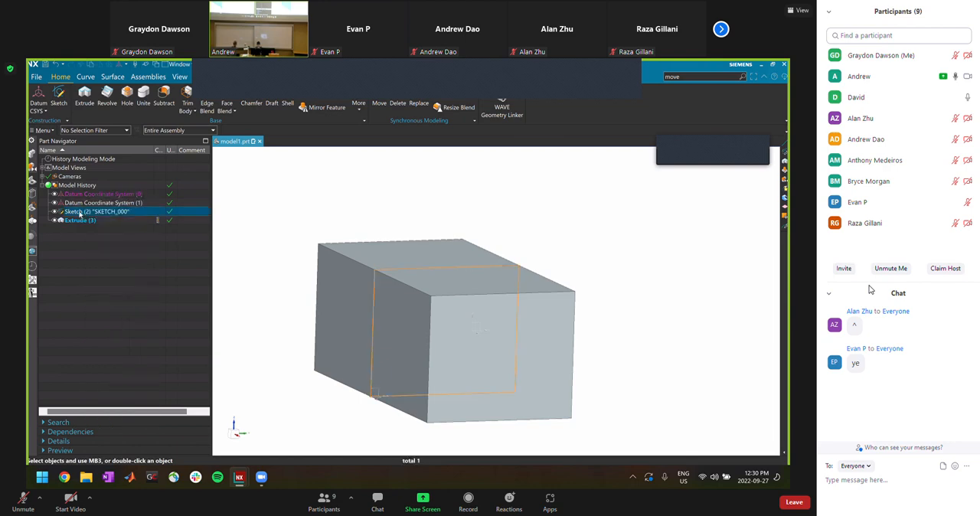
Look through the actions available for the rectangle's sketch in the Model History, including Edit Parameters, Replace and Reorder Before
{"action": "right_click", "coordinate": [80, 215]}
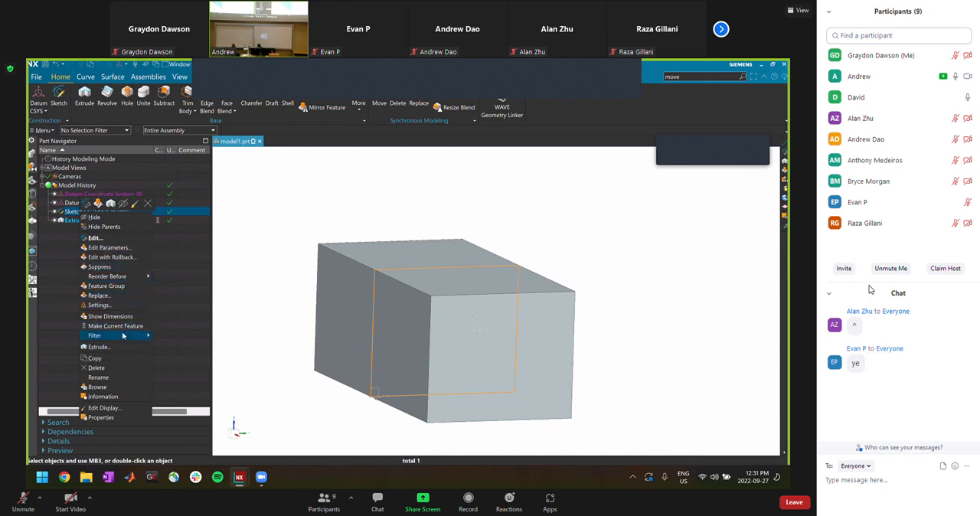
{"action": "left_click", "coordinate": [111, 248]}
{"action": "key", "text": "Escape"}
{"action": "right_click", "coordinate": [86, 212]}
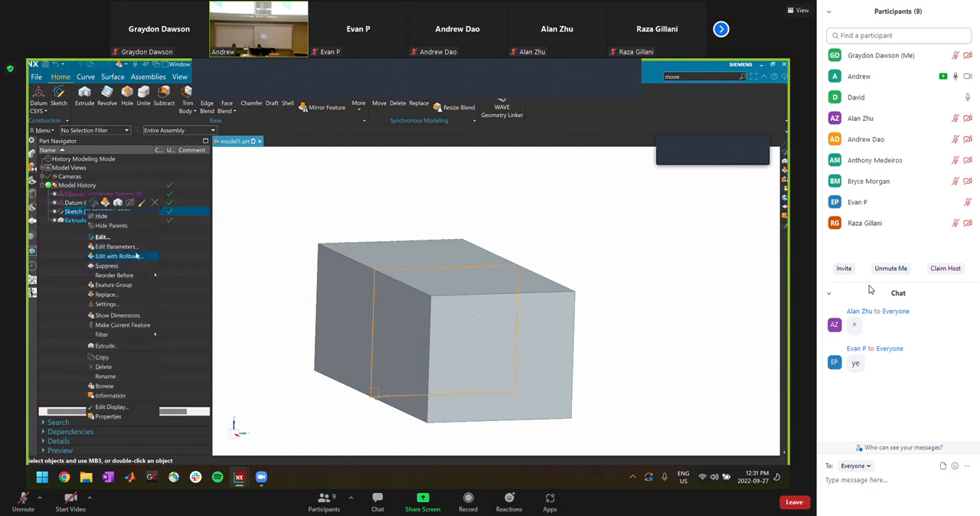
{"action": "mouse_move", "coordinate": [138, 277]}
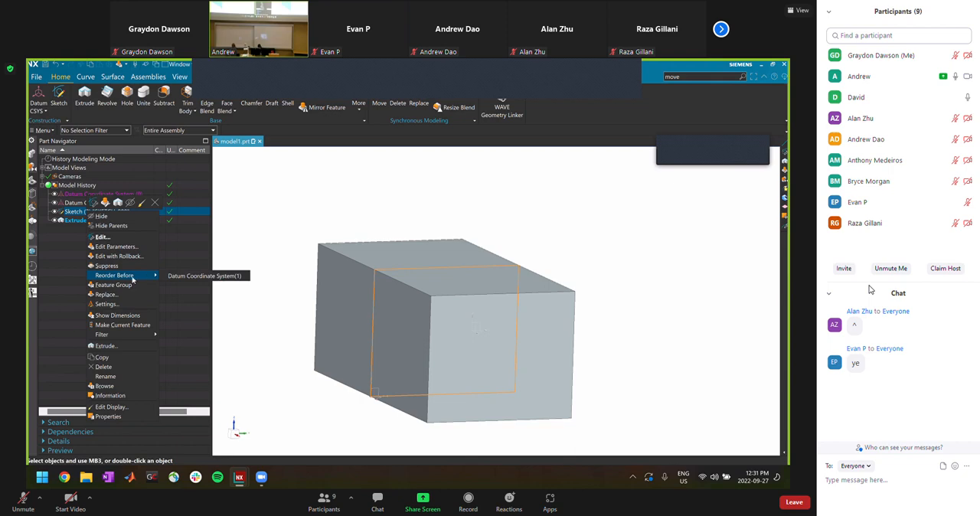
{"action": "left_click", "coordinate": [125, 292]}
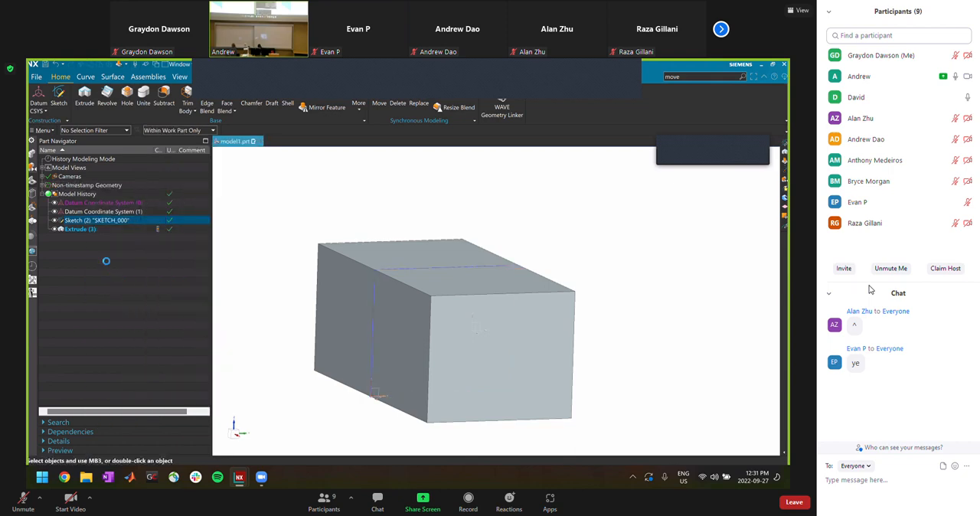
{"action": "right_click", "coordinate": [90, 212]}
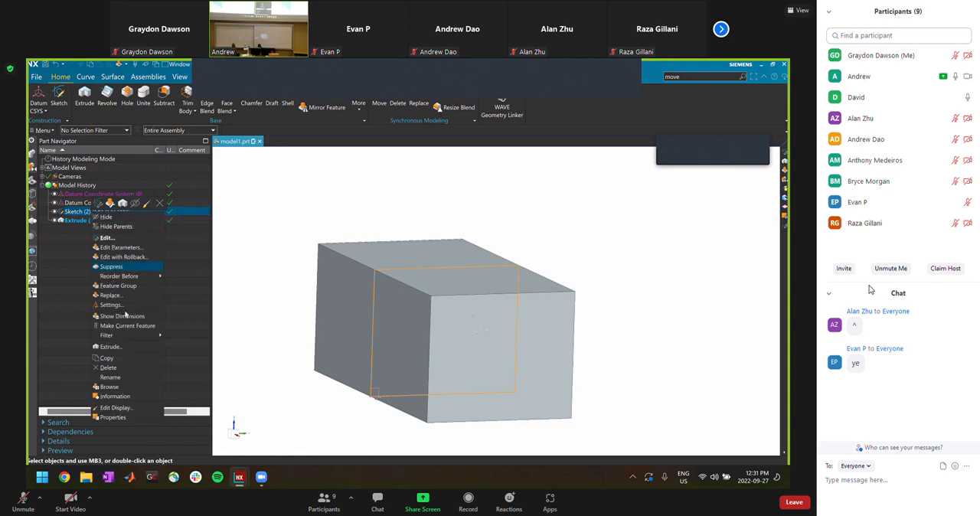
{"action": "mouse_move", "coordinate": [134, 339]}
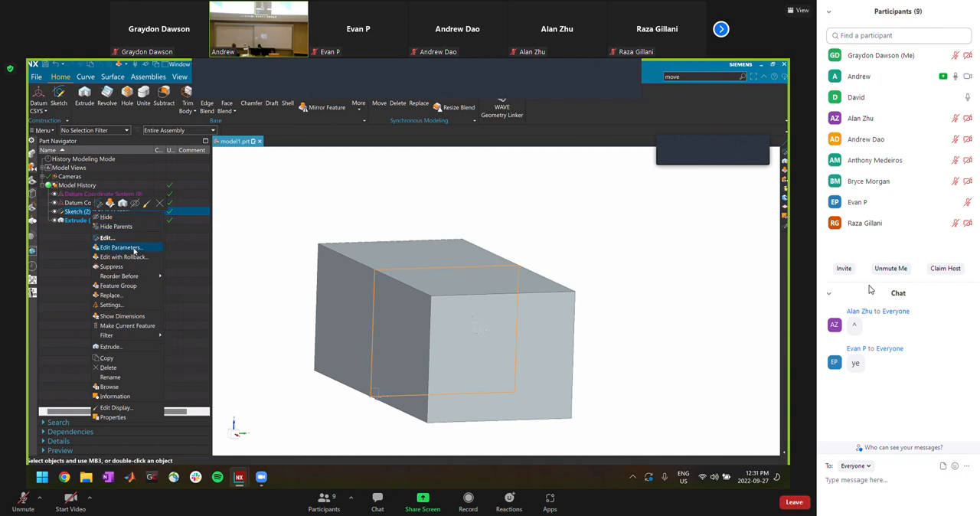
{"action": "mouse_move", "coordinate": [139, 276]}
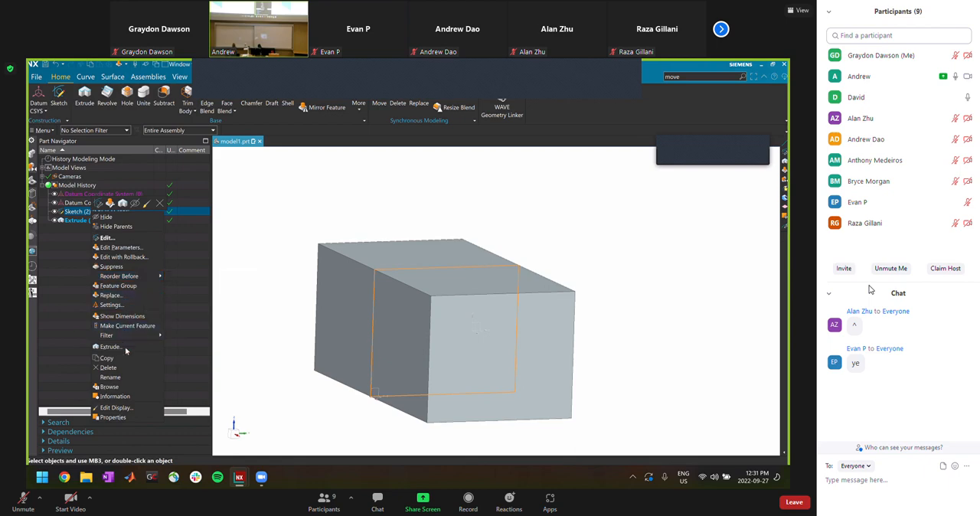
{"action": "left_click", "coordinate": [419, 314]}
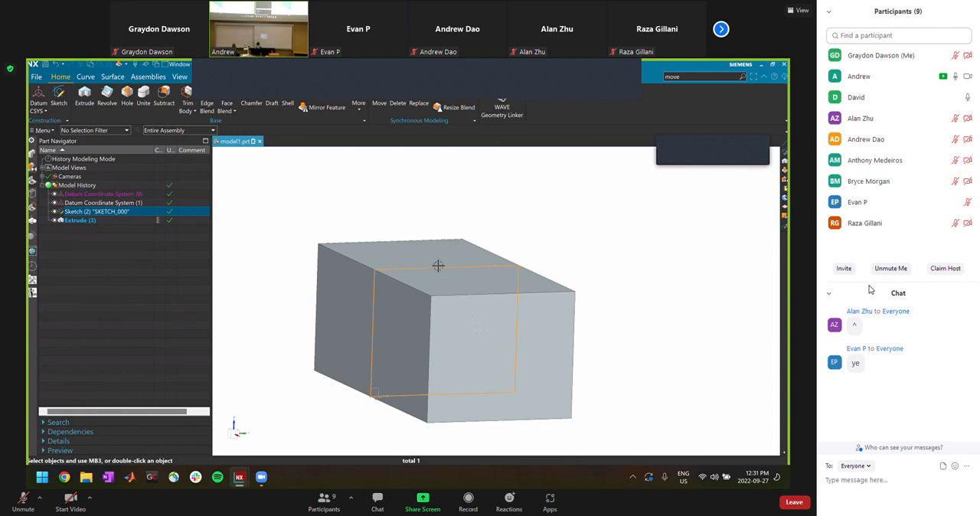
Search the commands for "change" and for "sketch" to look for a way to relocate the sketch
{"action": "left_click", "coordinate": [680, 79]}
{"action": "type", "text": "change"}
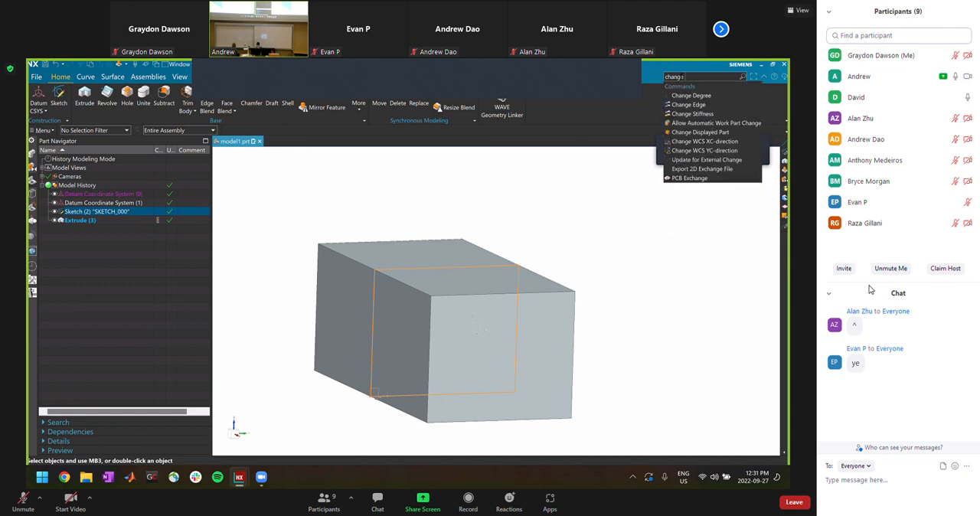
{"action": "key", "text": "BackSpace"}
{"action": "key", "text": "BackSpace"}
{"action": "key", "text": "BackSpace"}
{"action": "key", "text": "BackSpace"}
{"action": "key", "text": "BackSpace"}
{"action": "key", "text": "BackSpace"}
{"action": "type", "text": "sketch"}
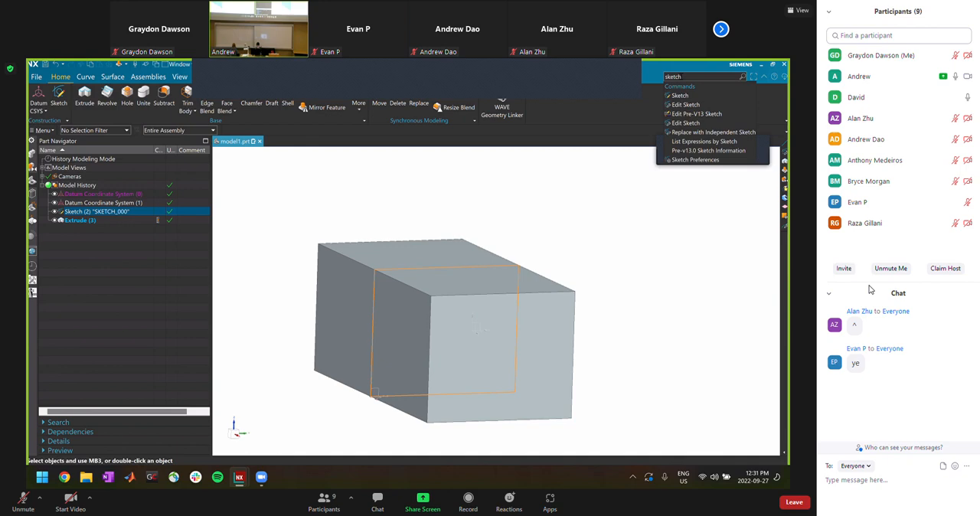
{"action": "type", "text": " sup"}
Search the commands for "support" and restore the search term to "move"
{"action": "key", "text": "BackSpace"}
{"action": "key", "text": "BackSpace"}
{"action": "key", "text": "BackSpace"}
{"action": "key", "text": "BackSpace"}
{"action": "key", "text": "BackSpace"}
{"action": "key", "text": "BackSpace"}
{"action": "key", "text": "BackSpace"}
{"action": "key", "text": "BackSpace"}
{"action": "key", "text": "BackSpace"}
{"action": "type", "text": "support"}
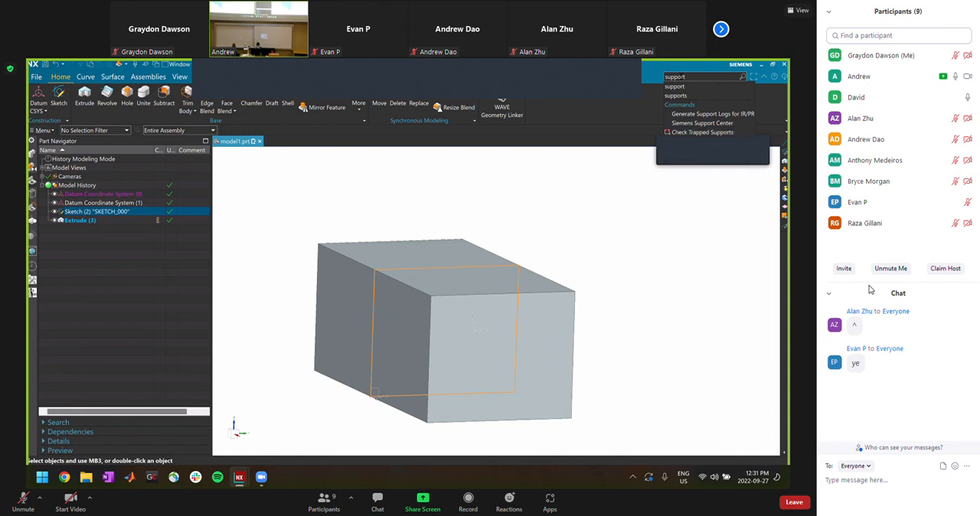
{"action": "key", "text": "BackSpace"}
{"action": "key", "text": "BackSpace"}
{"action": "key", "text": "BackSpace"}
{"action": "key", "text": "BackSpace"}
{"action": "key", "text": "BackSpace"}
{"action": "key", "text": "BackSpace"}
{"action": "type", "text": "move"}
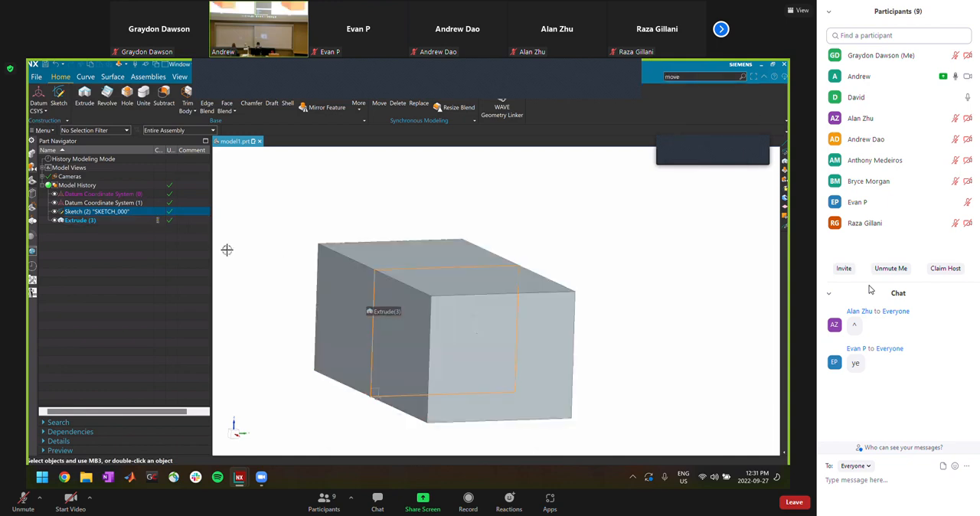
Open the rectangle's sketch for editing from the Model History, check it, and finish the sketch
{"action": "right_click", "coordinate": [79, 213]}
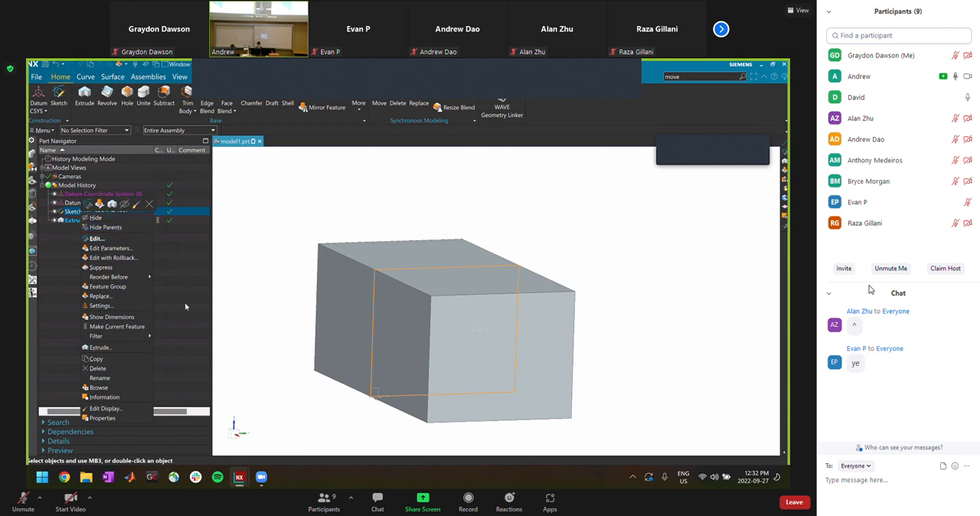
{"action": "mouse_move", "coordinate": [120, 338]}
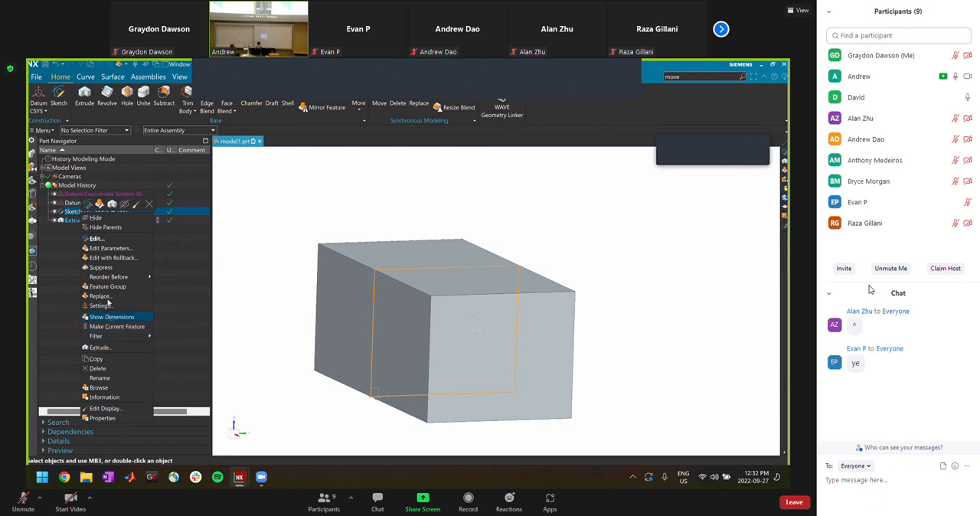
{"action": "mouse_move", "coordinate": [109, 277]}
{"action": "left_click", "coordinate": [106, 239]}
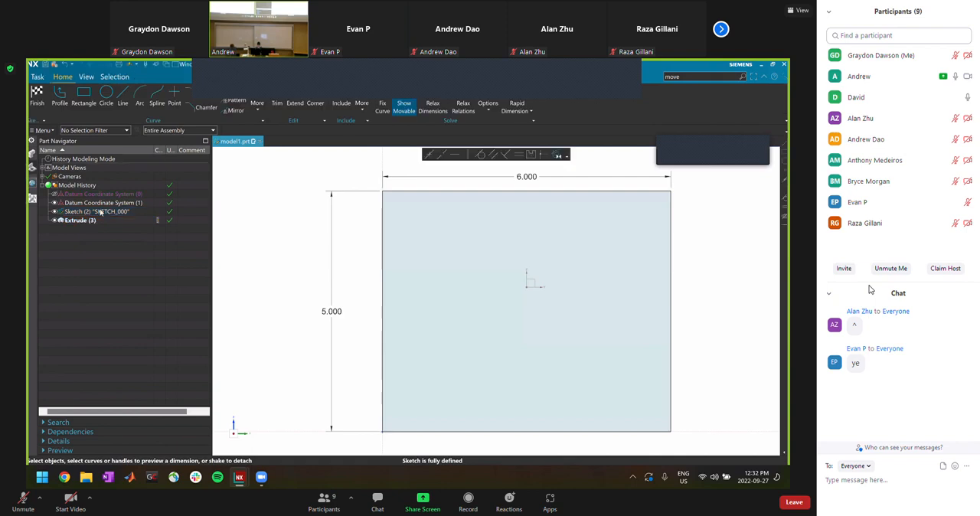
{"action": "right_click", "coordinate": [100, 212]}
{"action": "left_click", "coordinate": [36, 95]}
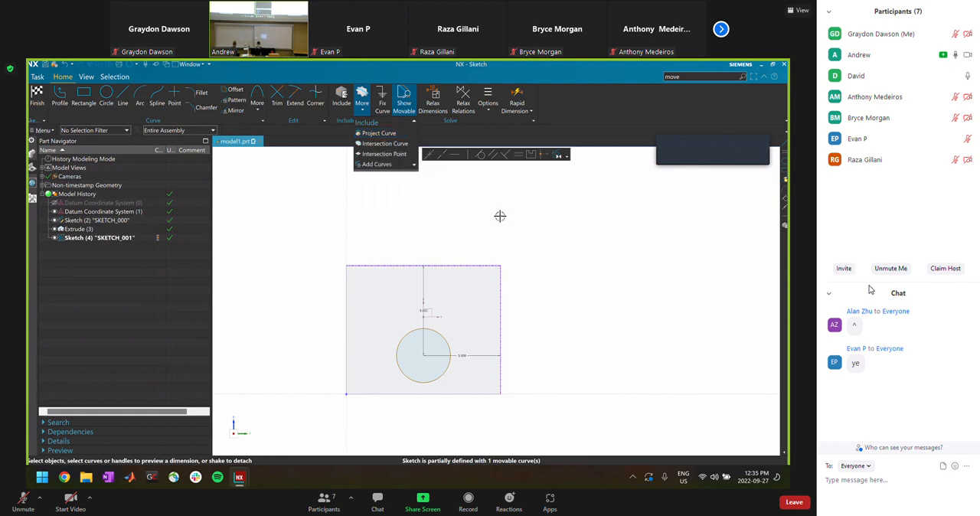
Dimension the circle in the new sketch with a diameter of 2 and finish the sketch
{"action": "left_click", "coordinate": [449, 346]}
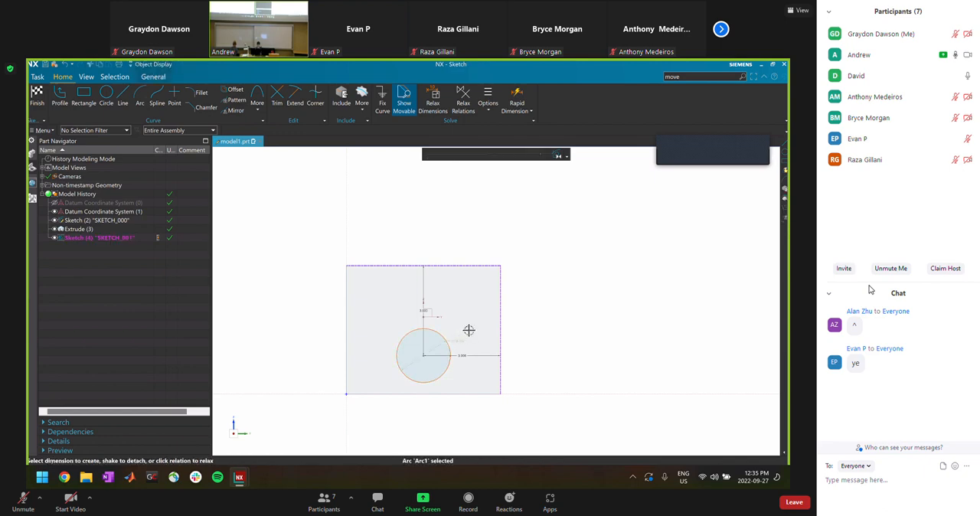
{"action": "left_click", "coordinate": [468, 337]}
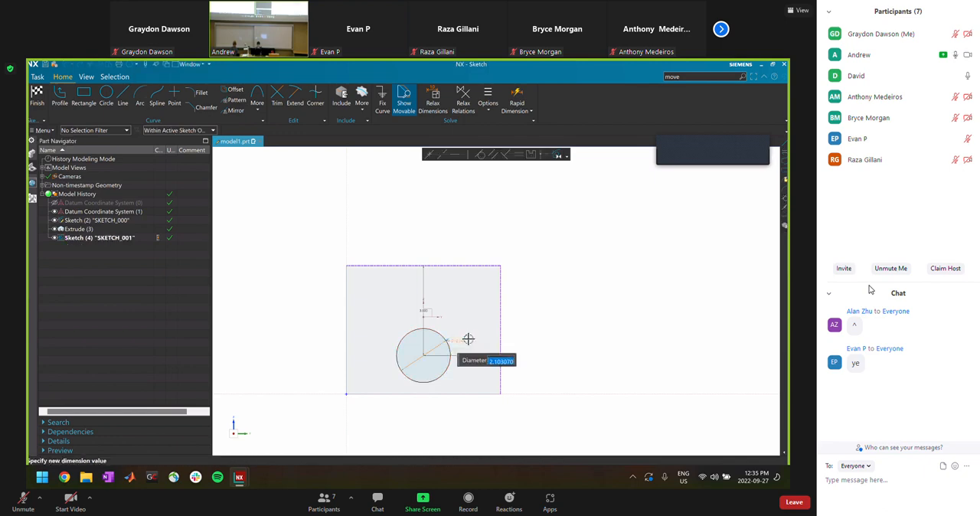
{"action": "type", "text": "2"}
{"action": "key", "text": "Return"}
{"action": "left_click", "coordinate": [37, 96]}
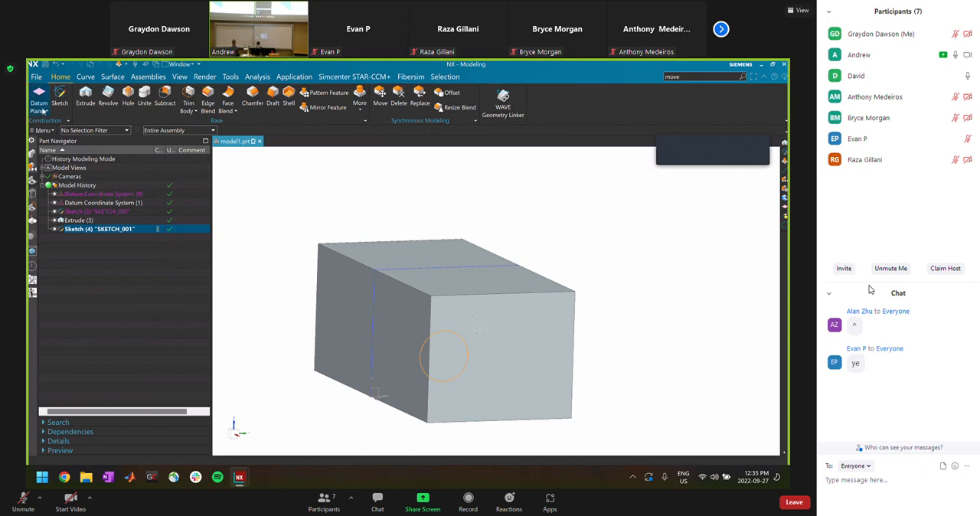
Start an Extrude of the circle with its start limit Until Selected at the block's front end face, and reverse the direction
{"action": "left_click", "coordinate": [85, 97]}
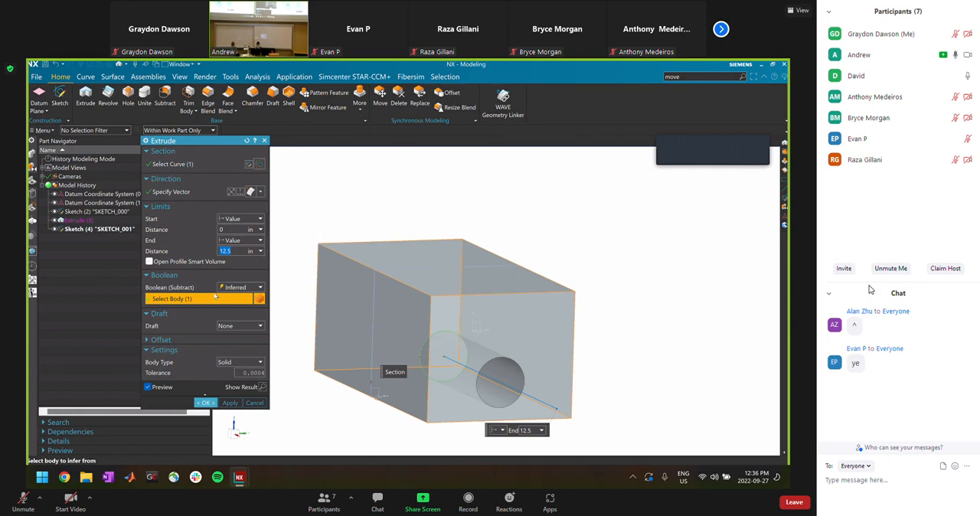
{"action": "left_click", "coordinate": [231, 222]}
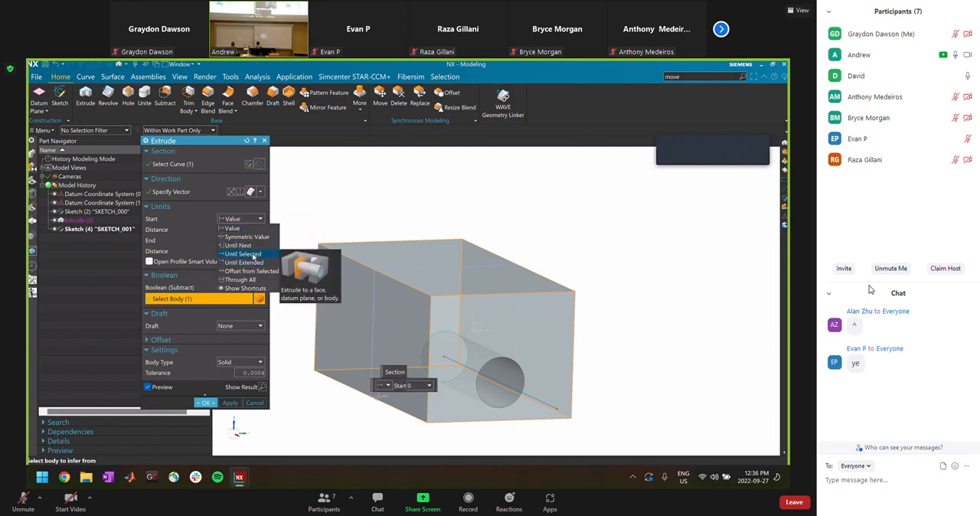
{"action": "left_click", "coordinate": [254, 254]}
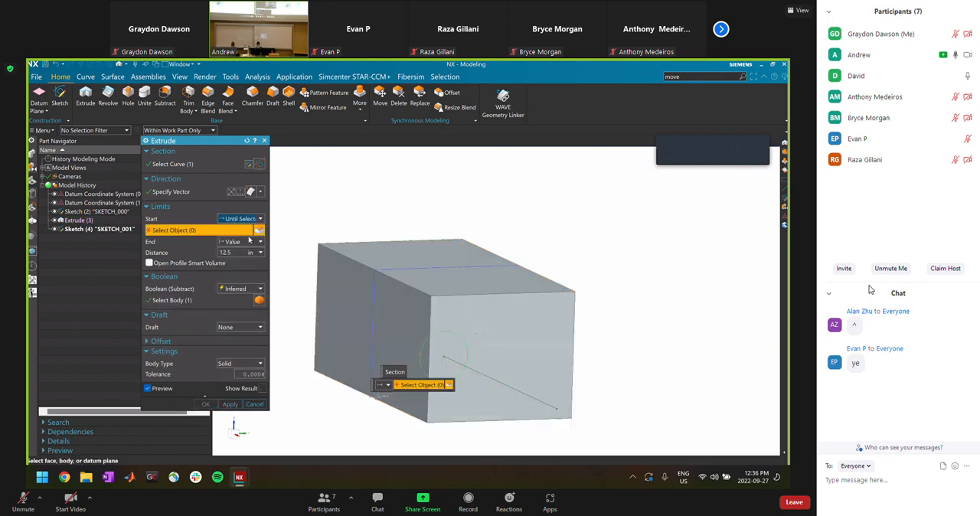
{"action": "left_click", "coordinate": [511, 331]}
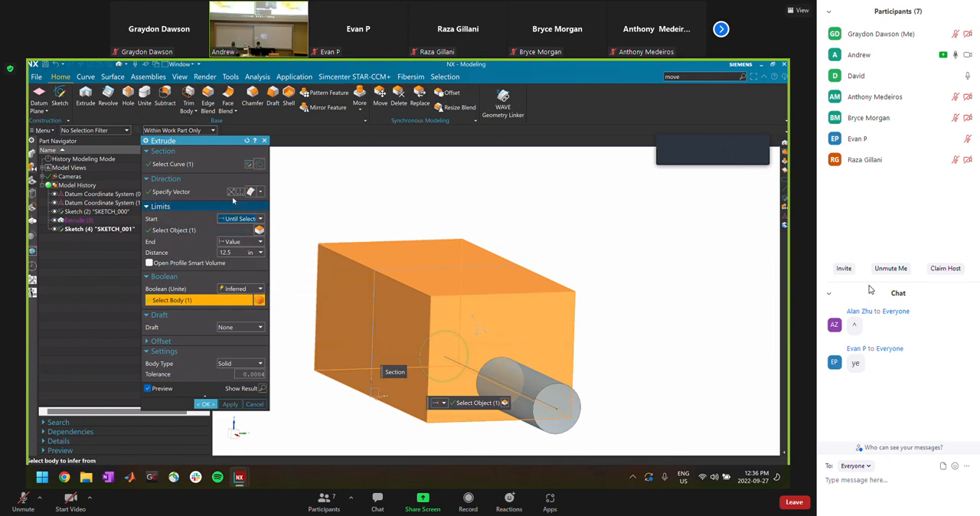
{"action": "left_click", "coordinate": [164, 194]}
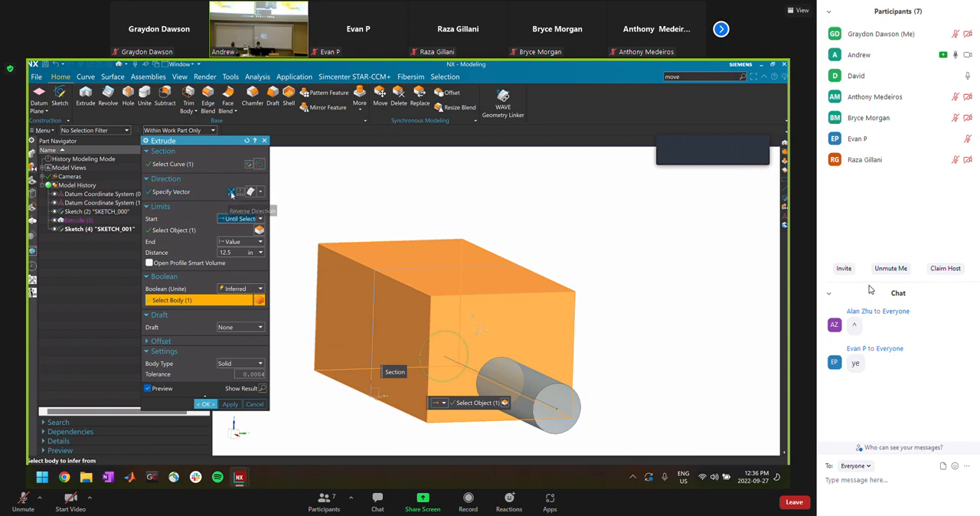
{"action": "left_click", "coordinate": [232, 192]}
Set the extrude's end distance to 3 in and subtract the cylinder from the block to cut the round hole
{"action": "middle_click_drag", "start_coordinate": [454, 327], "coordinate": [454, 355]}
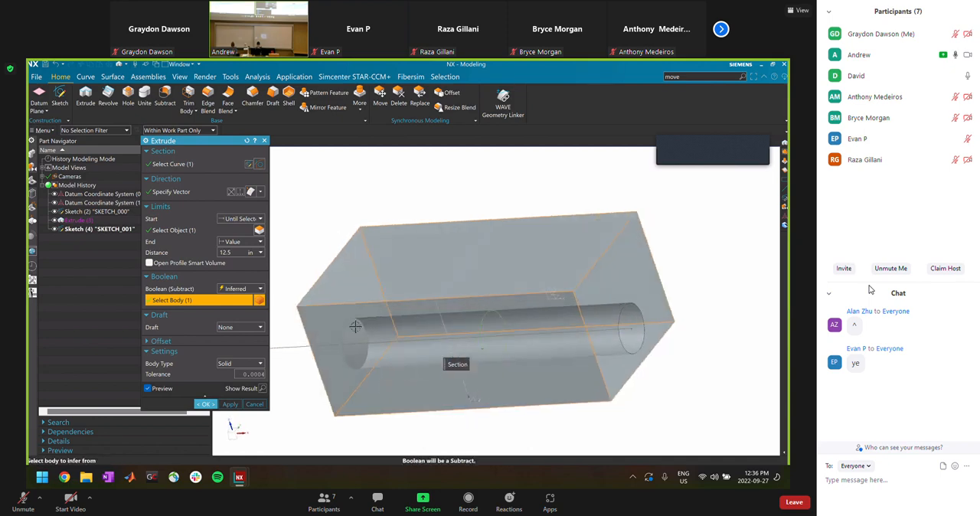
{"action": "left_click", "coordinate": [236, 252]}
{"action": "type", "text": "3"}
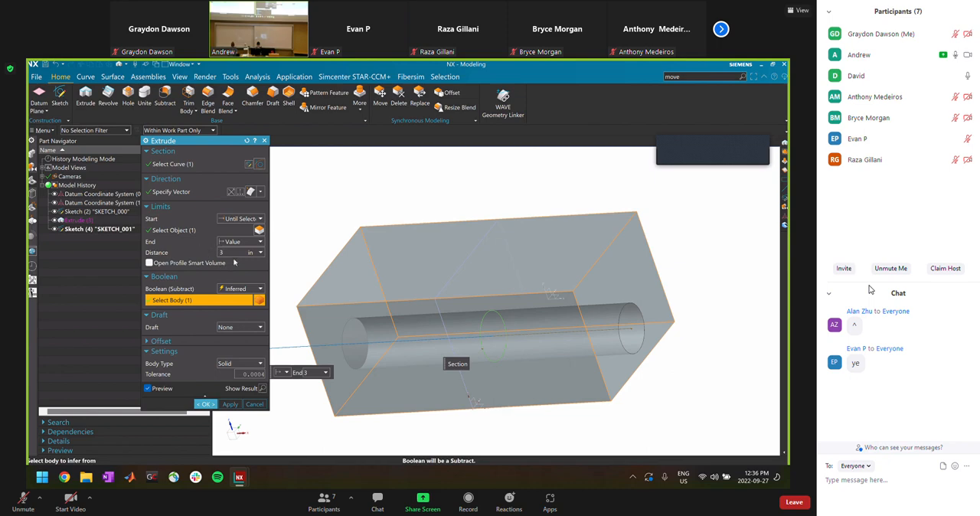
{"action": "key", "text": "Return"}
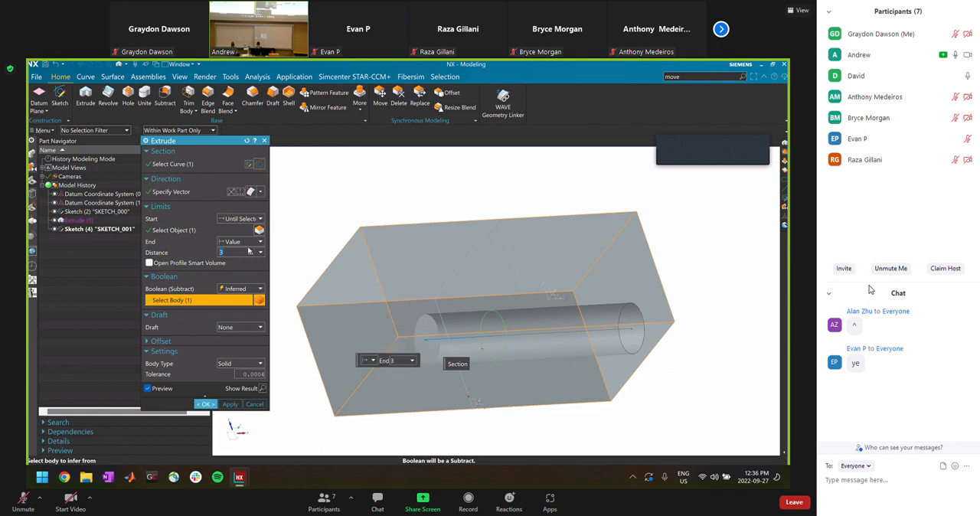
{"action": "middle_click_drag", "start_coordinate": [497, 327], "coordinate": [443, 311]}
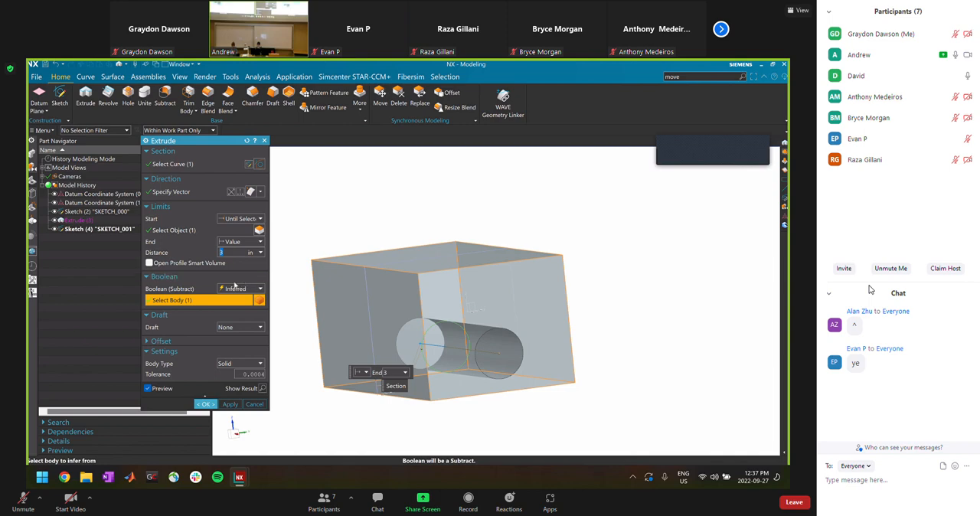
{"action": "middle_click_drag", "start_coordinate": [423, 327], "coordinate": [442, 297]}
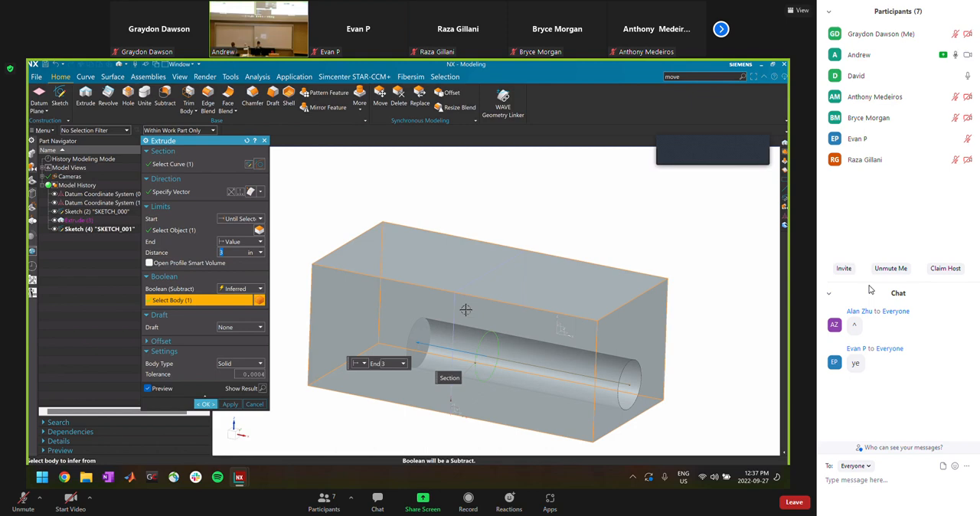
{"action": "left_click", "coordinate": [206, 405]}
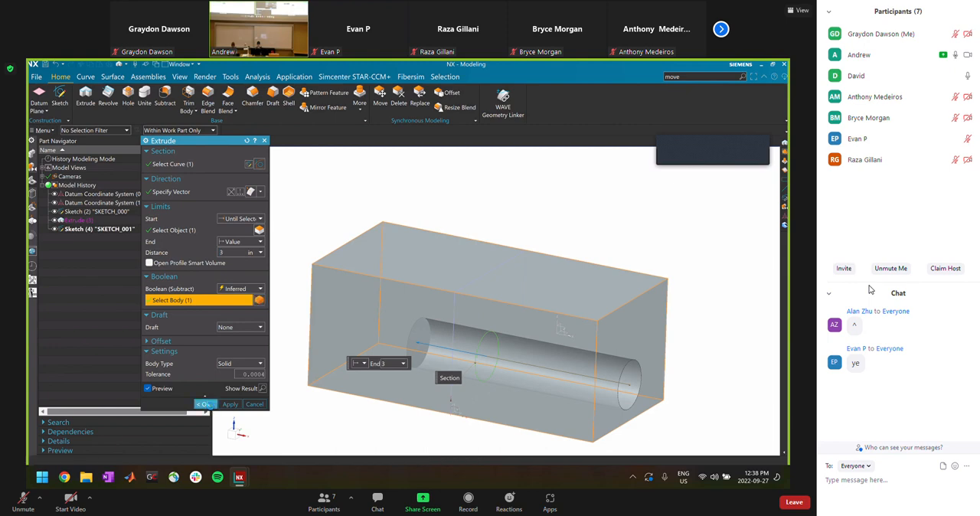
{"action": "middle_click_drag", "start_coordinate": [536, 360], "coordinate": [513, 348]}
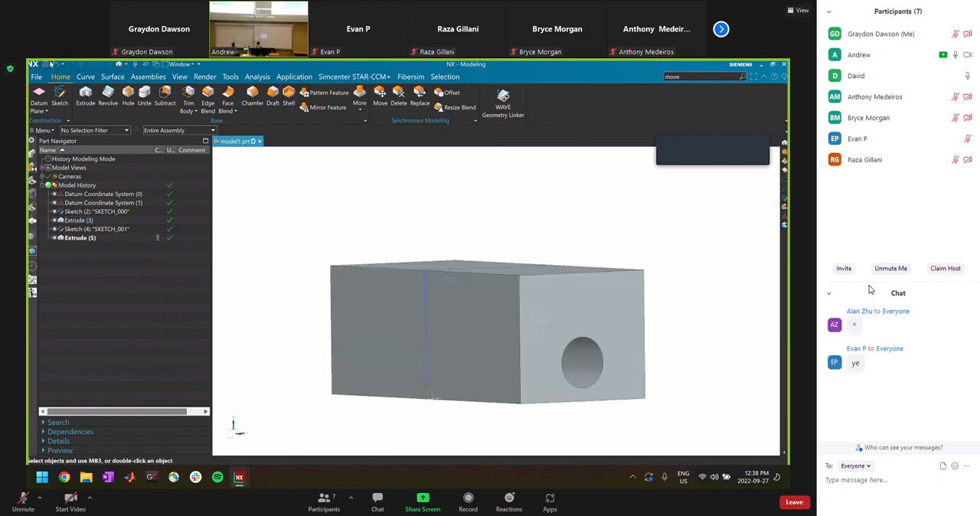
Start saving the part and replace the default file name model1.prt with a new name starting with NX
{"action": "key", "text": "ctrl+s"}
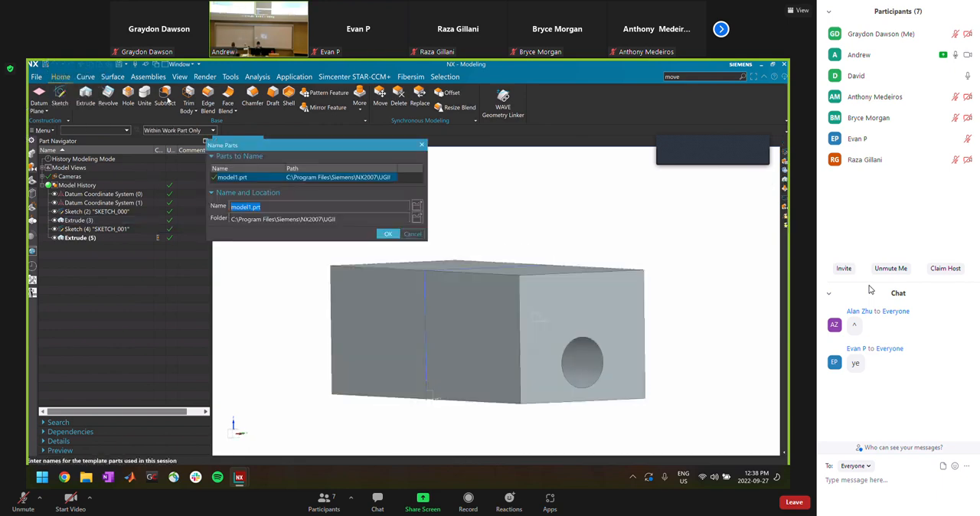
{"action": "left_click", "coordinate": [417, 218]}
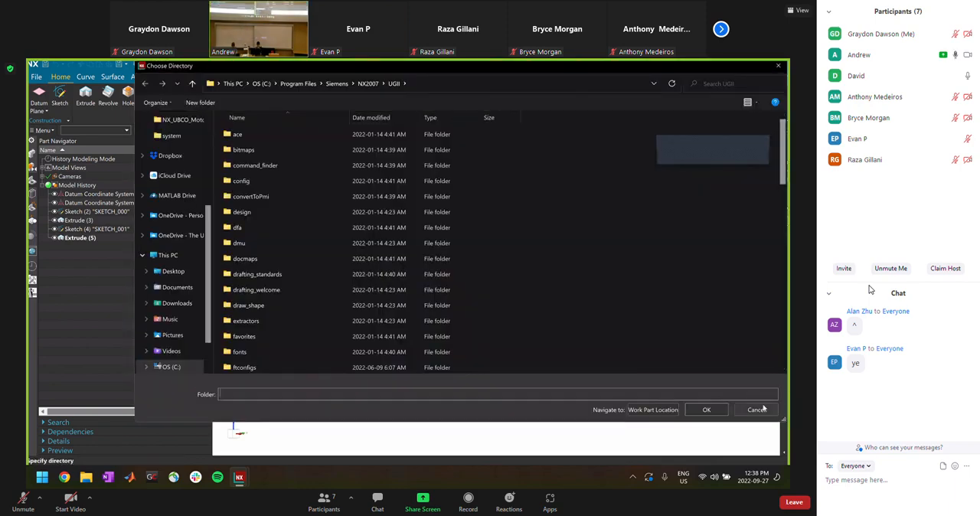
{"action": "left_click", "coordinate": [762, 410]}
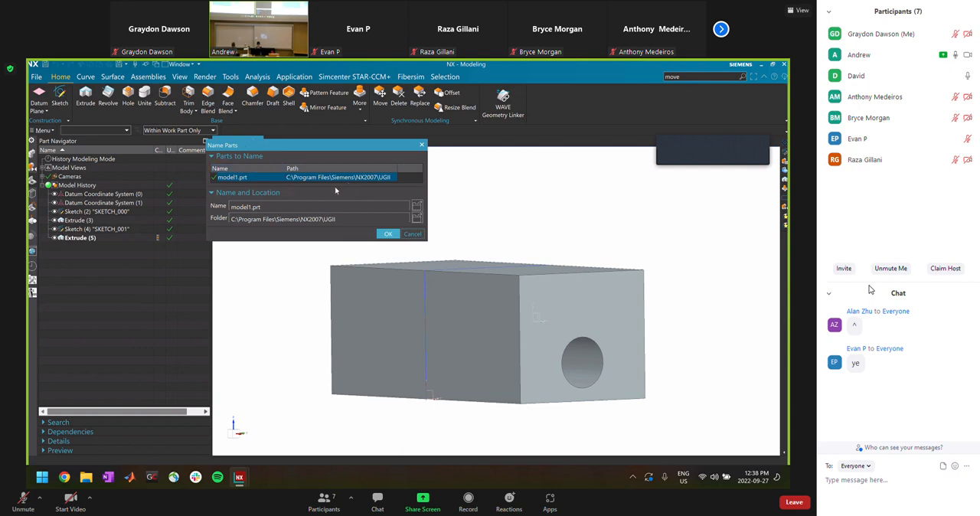
{"action": "left_click_drag", "start_coordinate": [278, 206], "coordinate": [183, 208]}
{"action": "type", "text": "Mmiion"}
{"action": "left_click", "coordinate": [417, 220]}
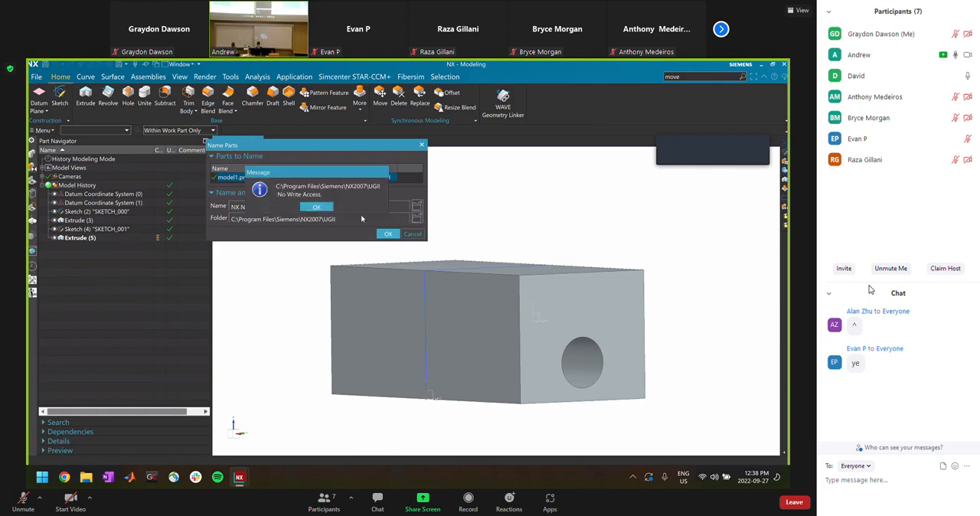
{"action": "left_click", "coordinate": [316, 207]}
Browse for the part's save folder and go to the 2022-23 folder inside Documents > Motorsport
{"action": "left_click", "coordinate": [417, 217]}
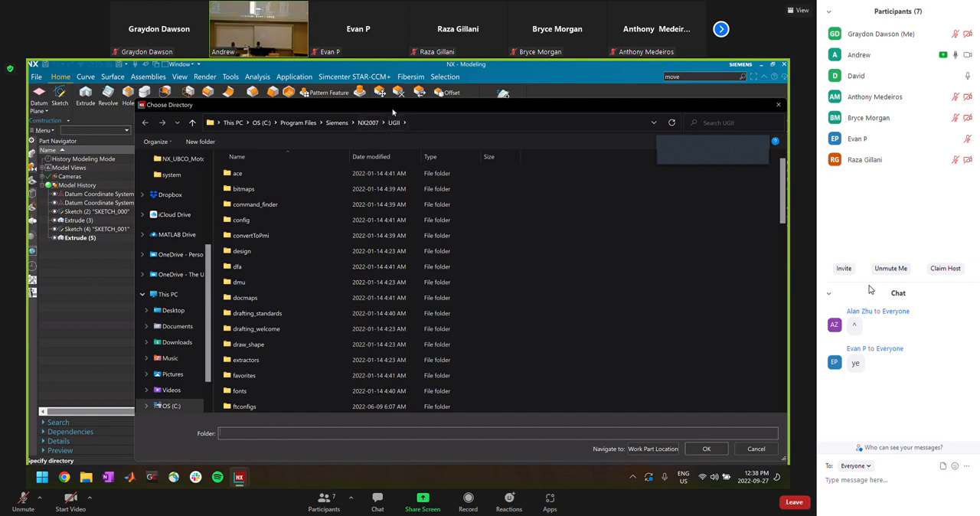
{"action": "left_click_drag", "start_coordinate": [392, 109], "coordinate": [366, 142]}
{"action": "scroll", "coordinate": [140, 239], "scroll_direction": "up", "scroll_amount": 1}
{"action": "scroll", "coordinate": [140, 239], "scroll_direction": "up", "scroll_amount": 1}
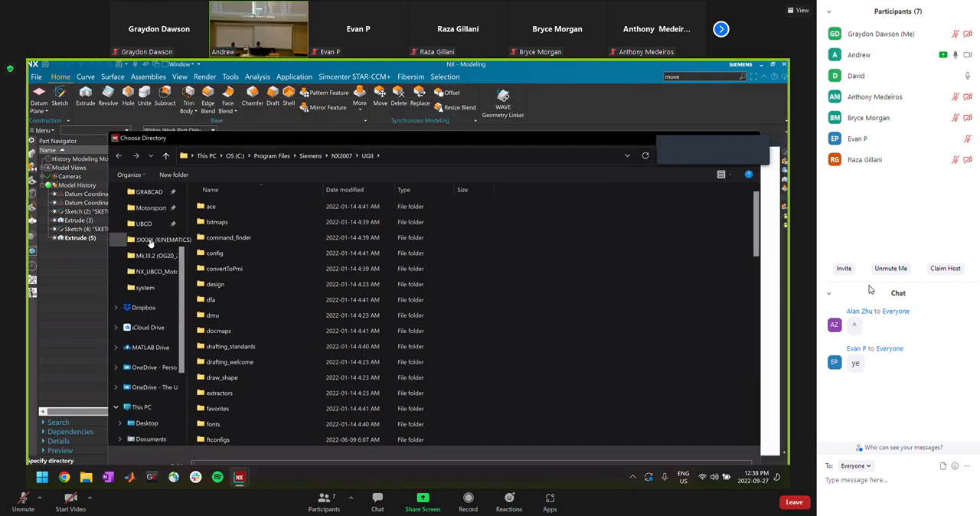
{"action": "left_click", "coordinate": [151, 207]}
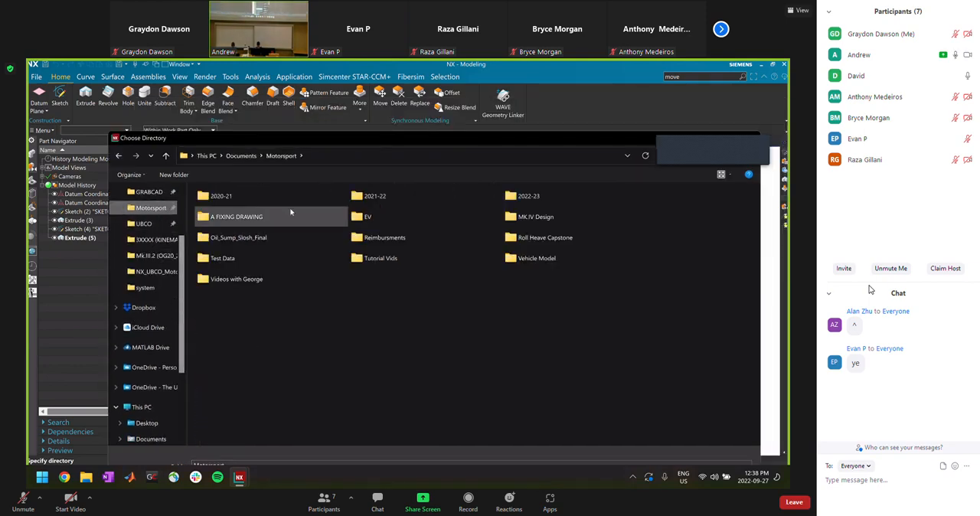
{"action": "double_click", "coordinate": [528, 196]}
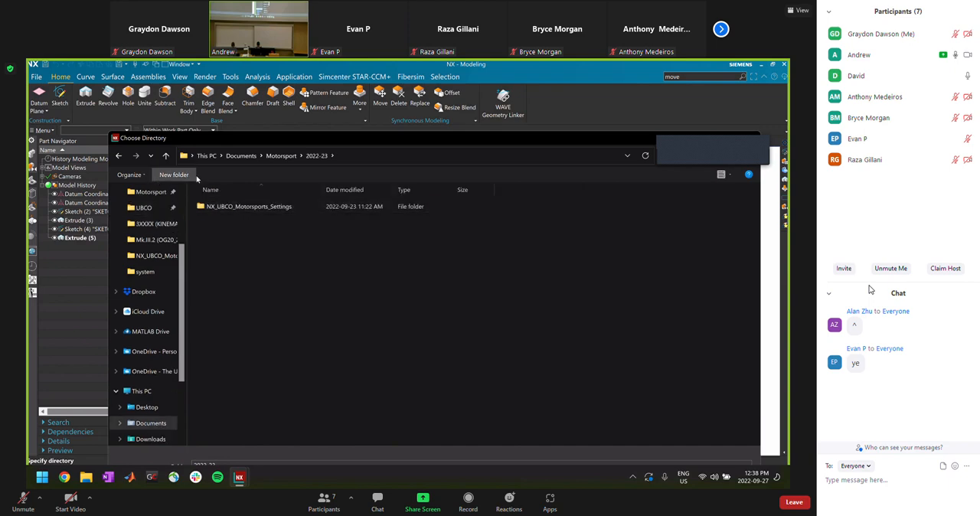
Create a folder named NX Nights inside 2022-23 and choose it as the part's save location
{"action": "type", "text": "NX Nights"}
{"action": "key", "text": "Return"}
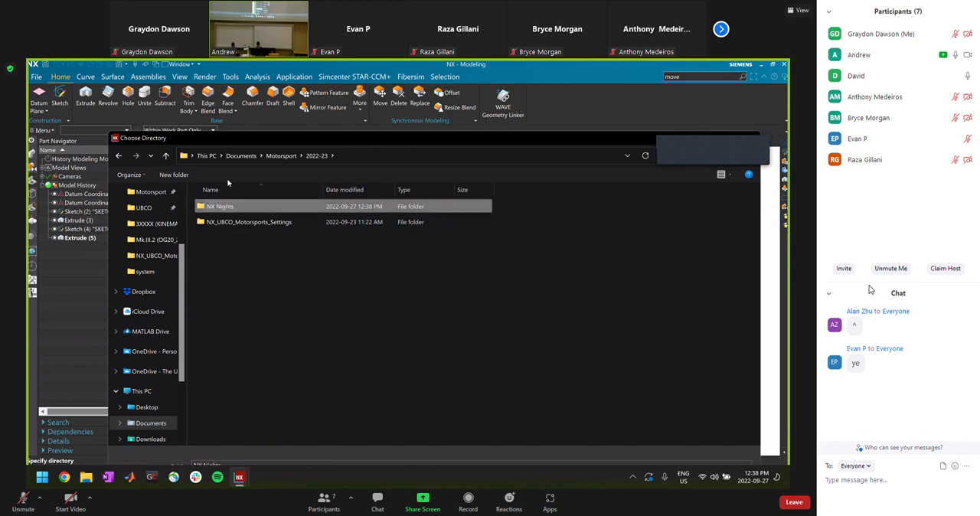
{"action": "double_click", "coordinate": [255, 207]}
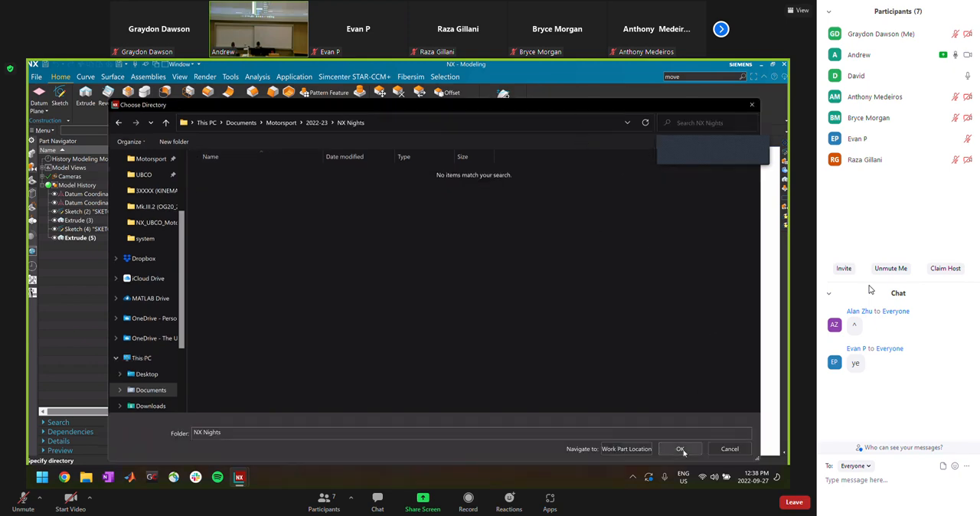
{"action": "left_click", "coordinate": [680, 448]}
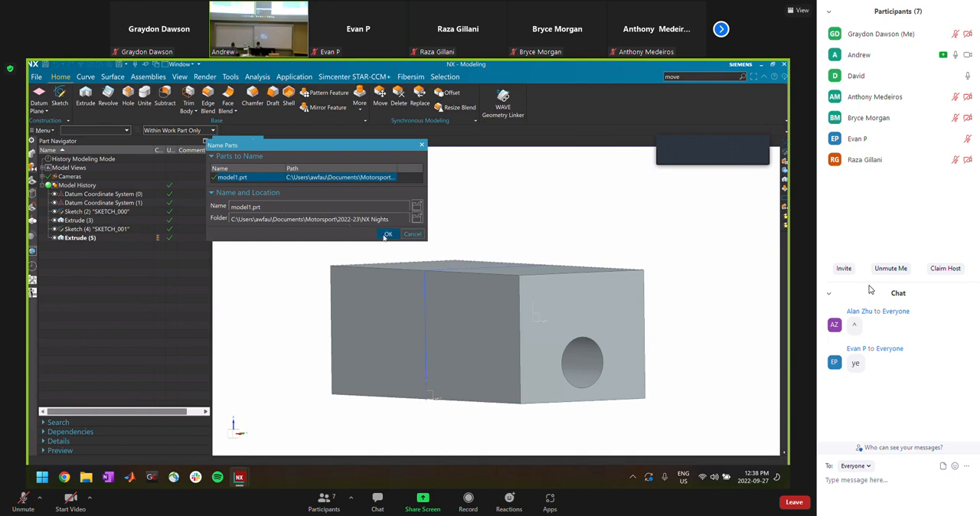
Name the part NX Night 1 Square and save it in the chosen folder
{"action": "left_click_drag", "start_coordinate": [288, 204], "coordinate": [172, 203]}
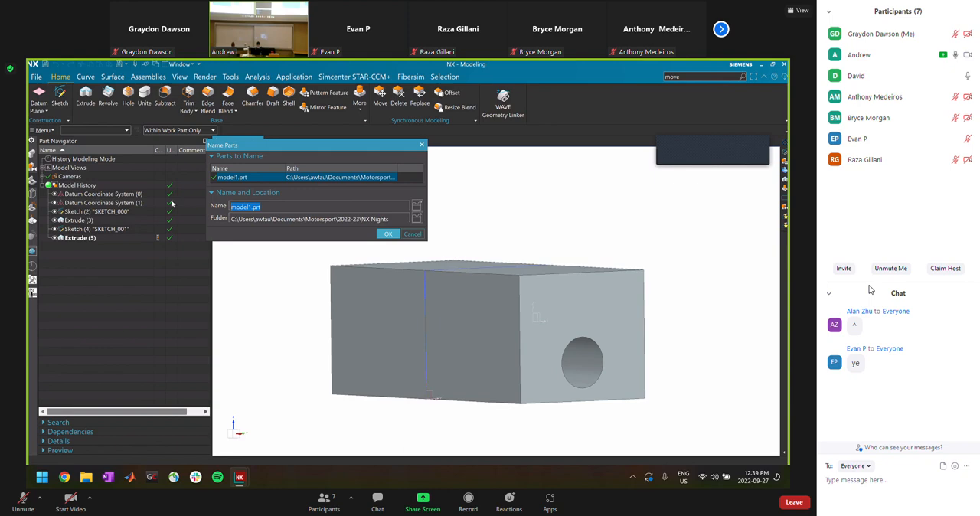
{"action": "type", "text": "NX Night 1 Square"}
{"action": "key", "text": "Return"}
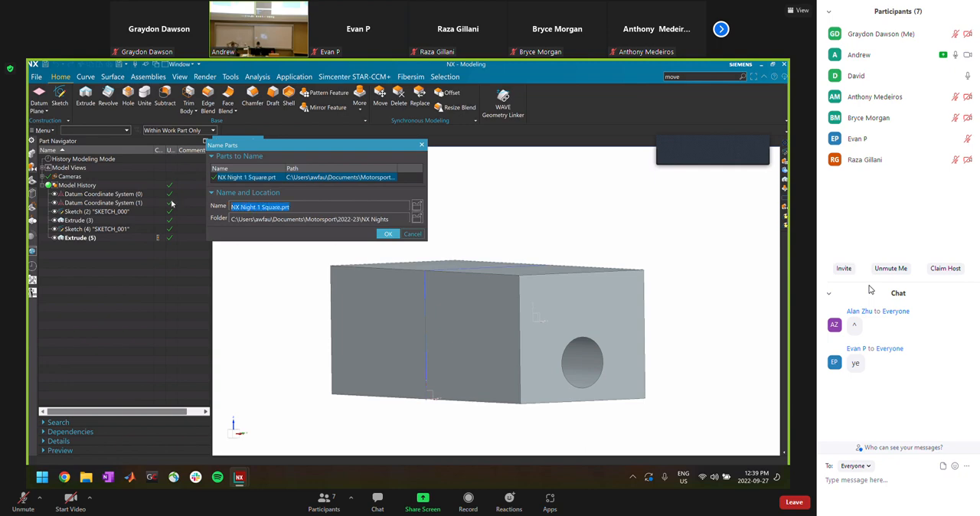
{"action": "left_click", "coordinate": [388, 235]}
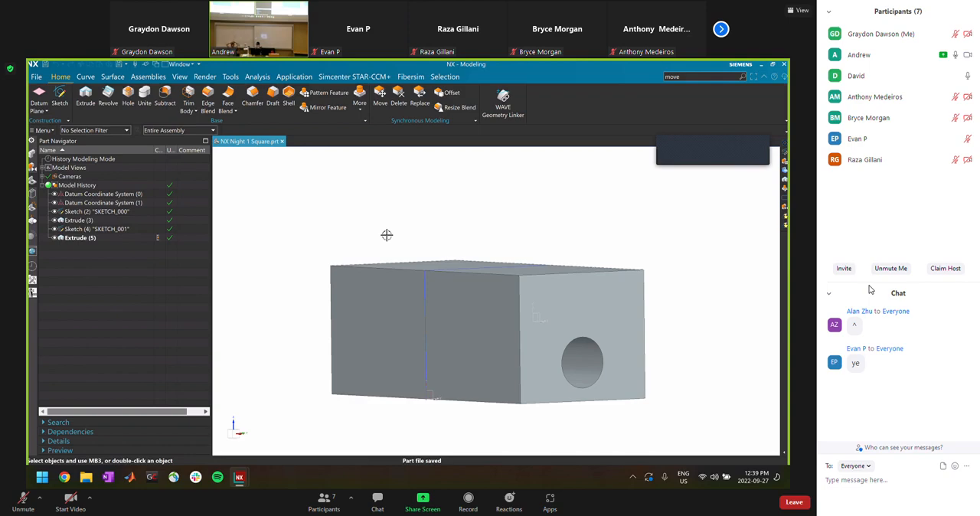
{"action": "left_click", "coordinate": [31, 78]}
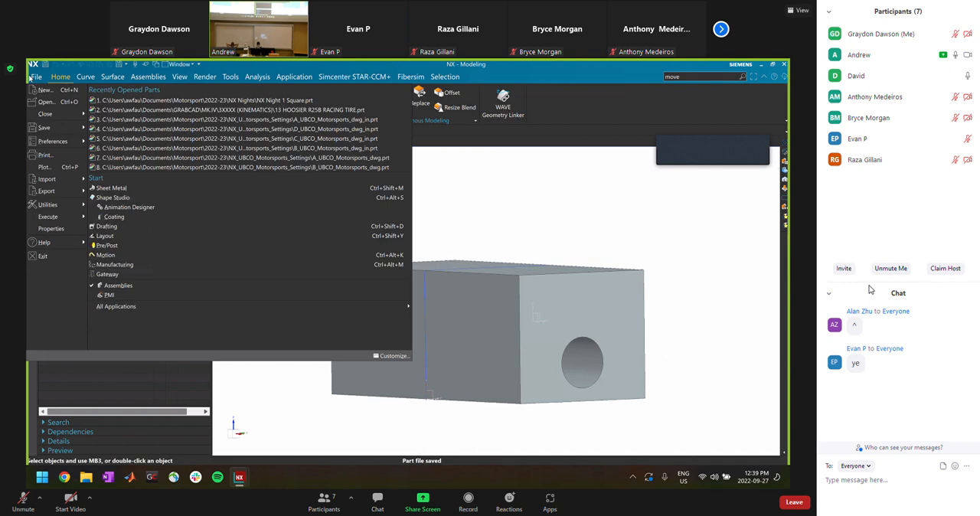
{"action": "left_click", "coordinate": [31, 79]}
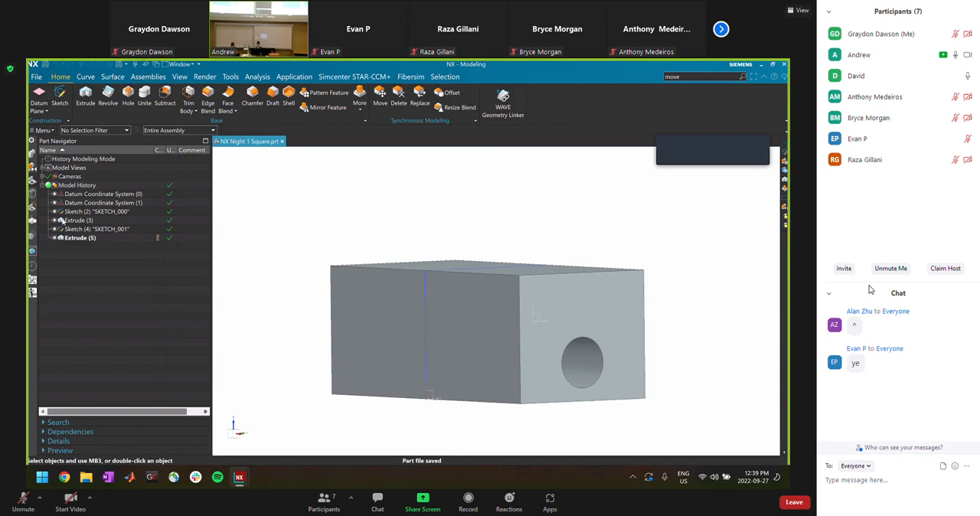
{"action": "left_click", "coordinate": [36, 78]}
{"action": "left_click", "coordinate": [37, 77]}
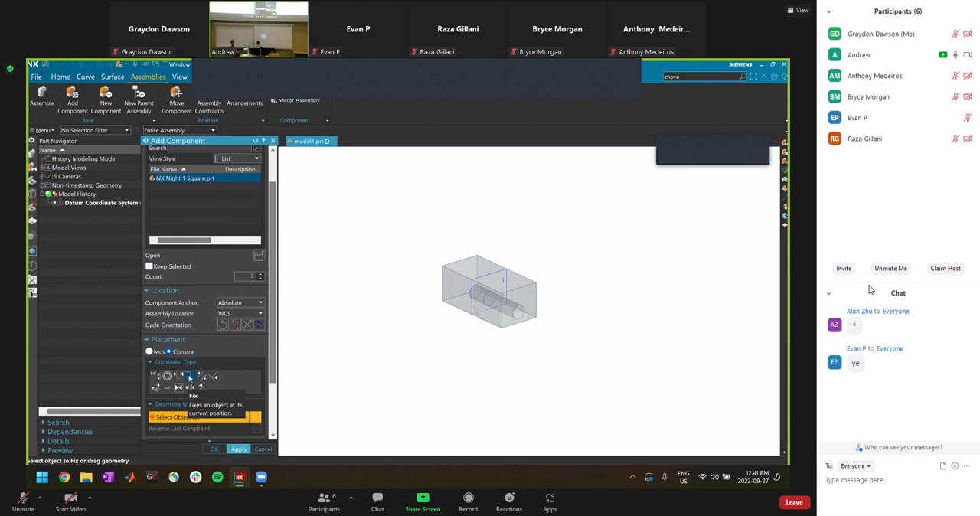
Add NX Night 1 Square.prt to the assembly at the WCS with a Fix constraint, and finish adding components
{"action": "left_click", "coordinate": [235, 450]}
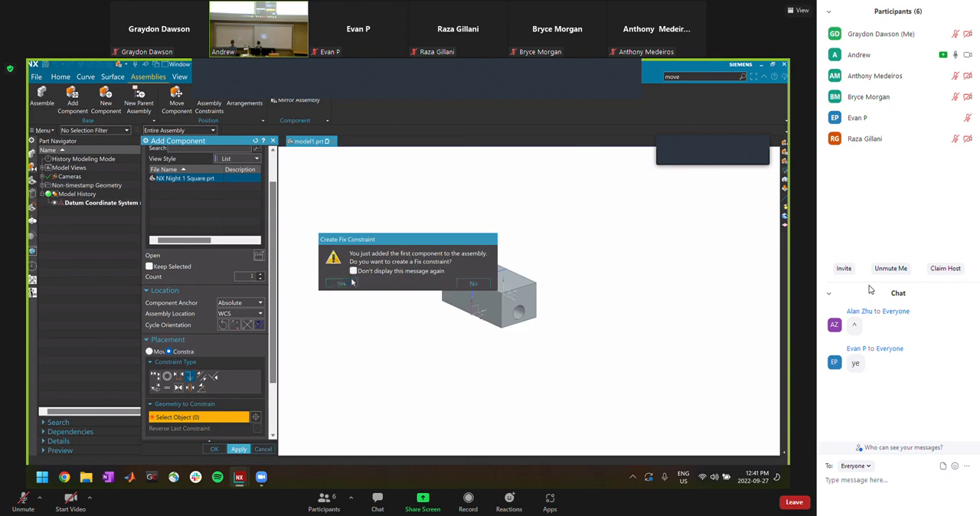
{"action": "left_click", "coordinate": [342, 283]}
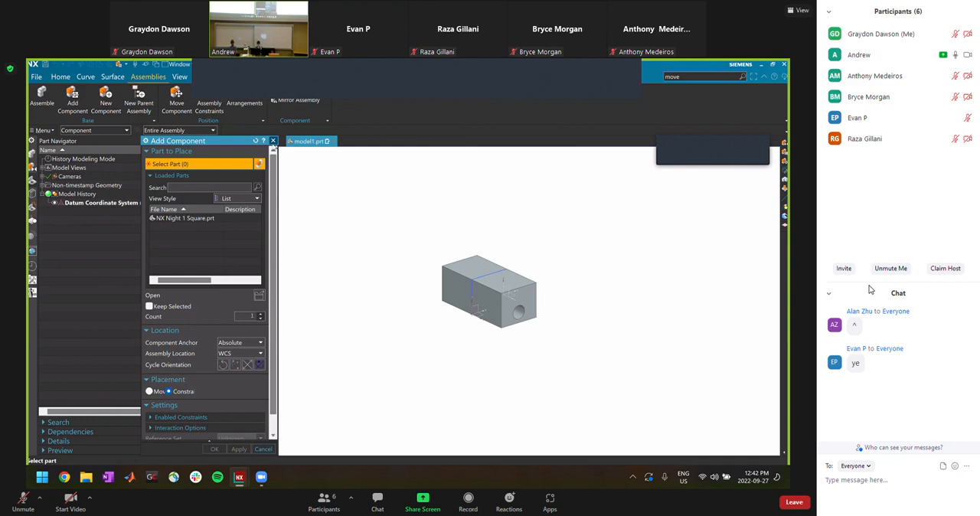
{"action": "left_click", "coordinate": [272, 141]}
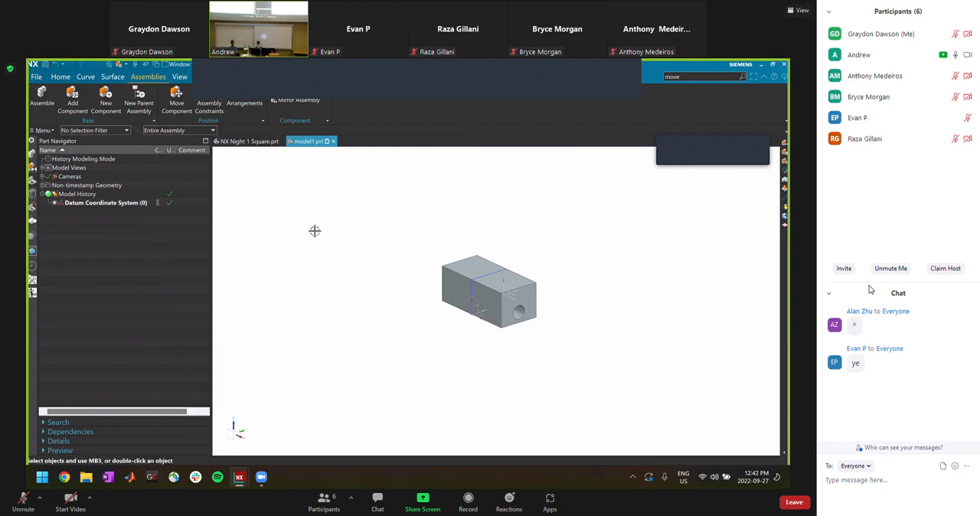
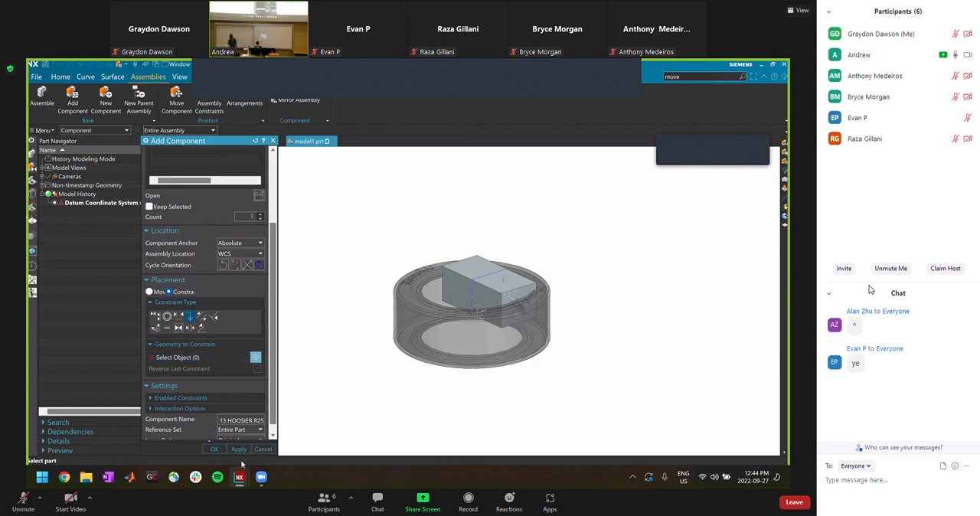
Cancel adding the tire component and open NX Night 1 Drawing in the Drafting application, dismissing the Routing notice
{"action": "left_click", "coordinate": [262, 449]}
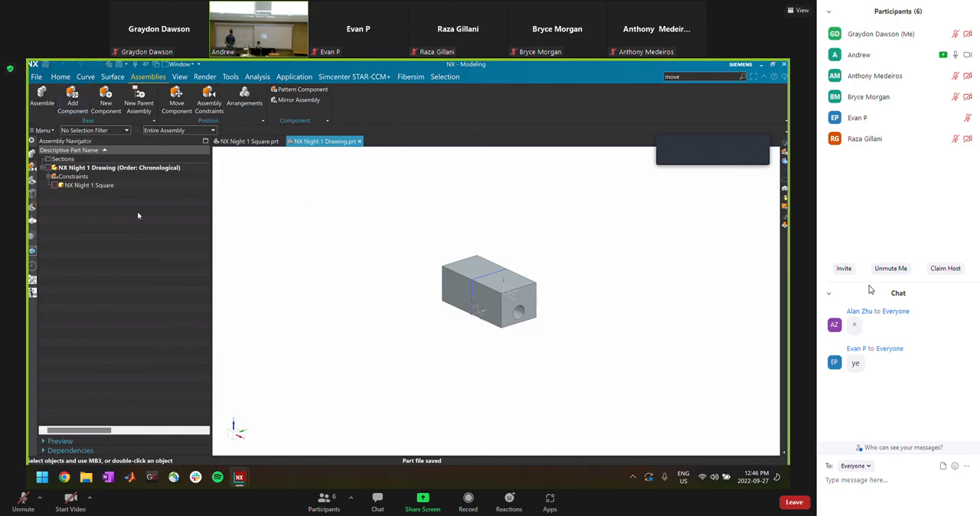
{"action": "left_click", "coordinate": [284, 77]}
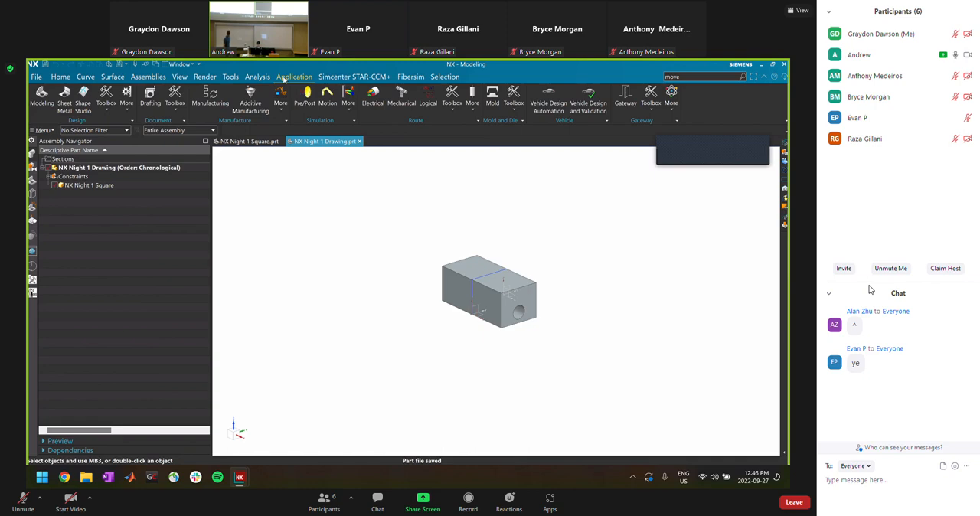
{"action": "left_click", "coordinate": [151, 99]}
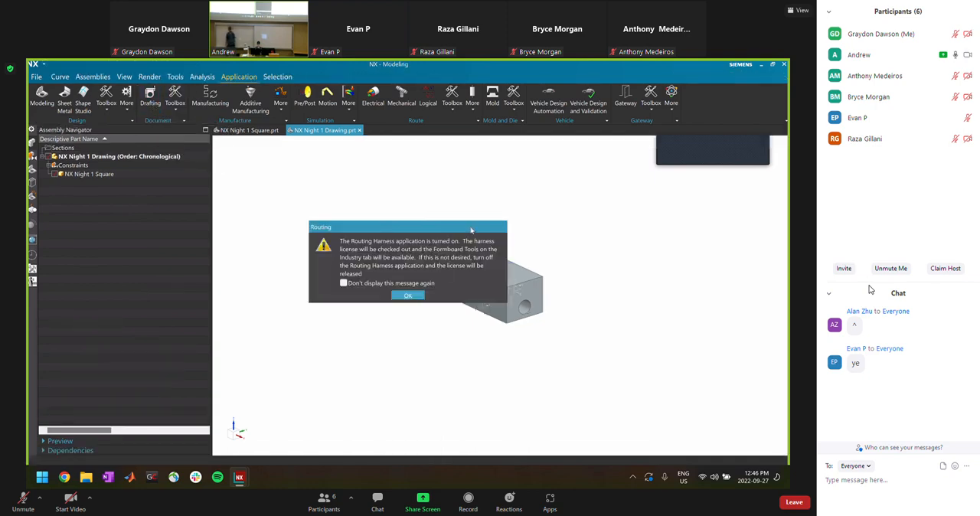
{"action": "left_click", "coordinate": [409, 295]}
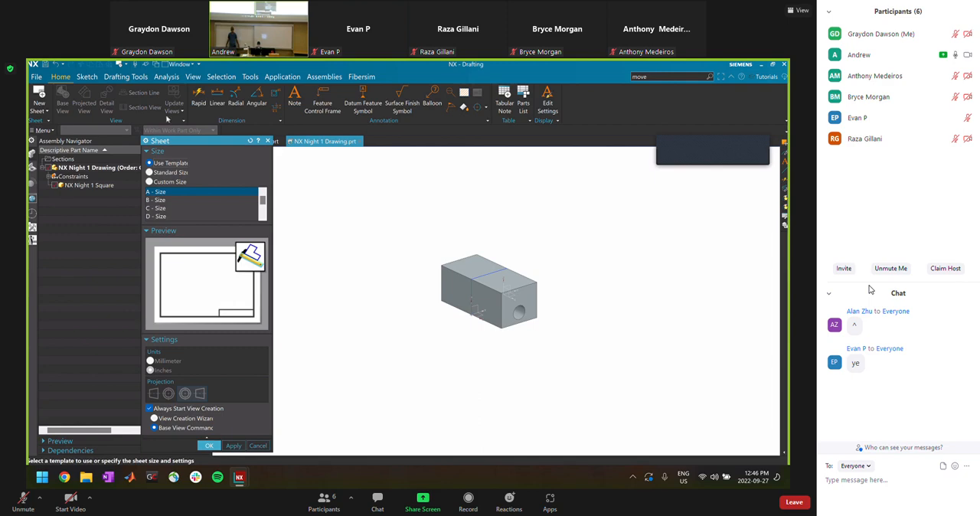
Create an A-size sheet from the template, leave the title block values empty, and show the drawing's history tree
{"action": "left_click_drag", "start_coordinate": [167, 119], "coordinate": [166, 119]}
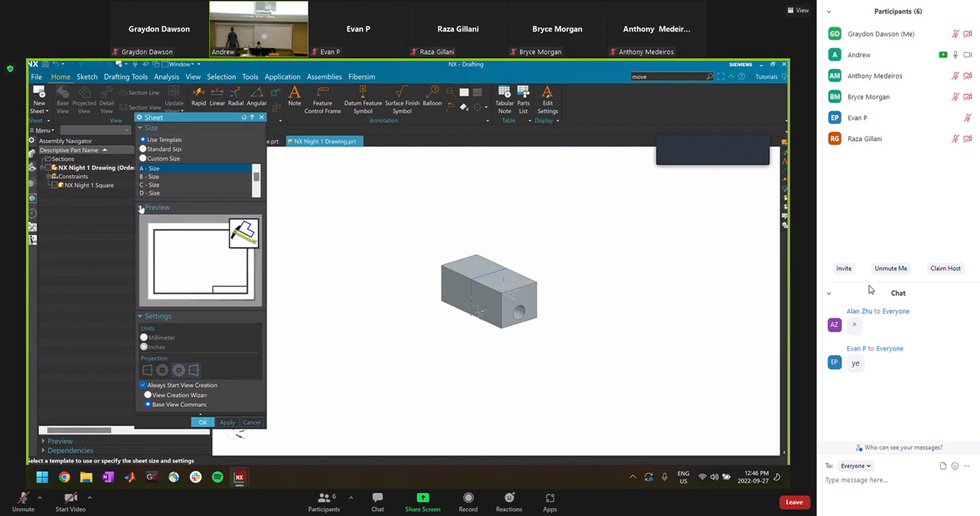
{"action": "left_click", "coordinate": [203, 422]}
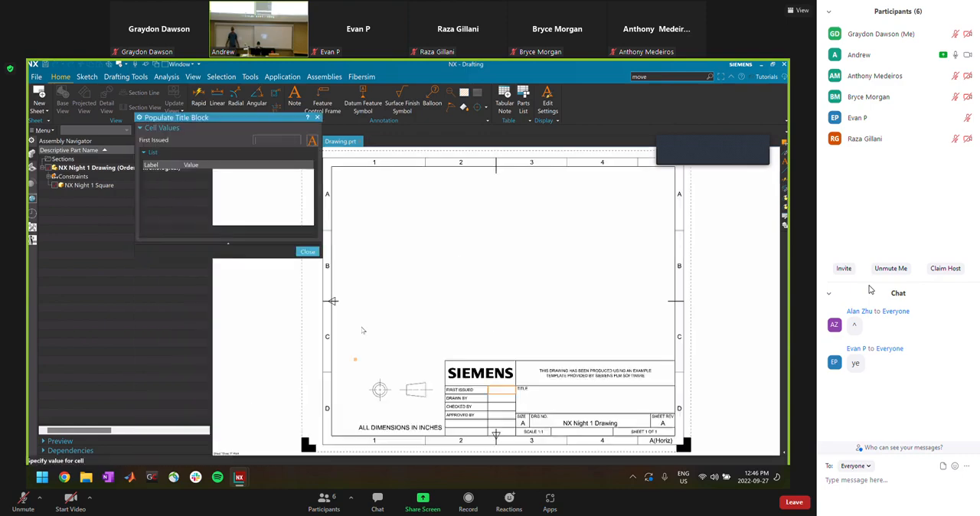
{"action": "left_click", "coordinate": [311, 251]}
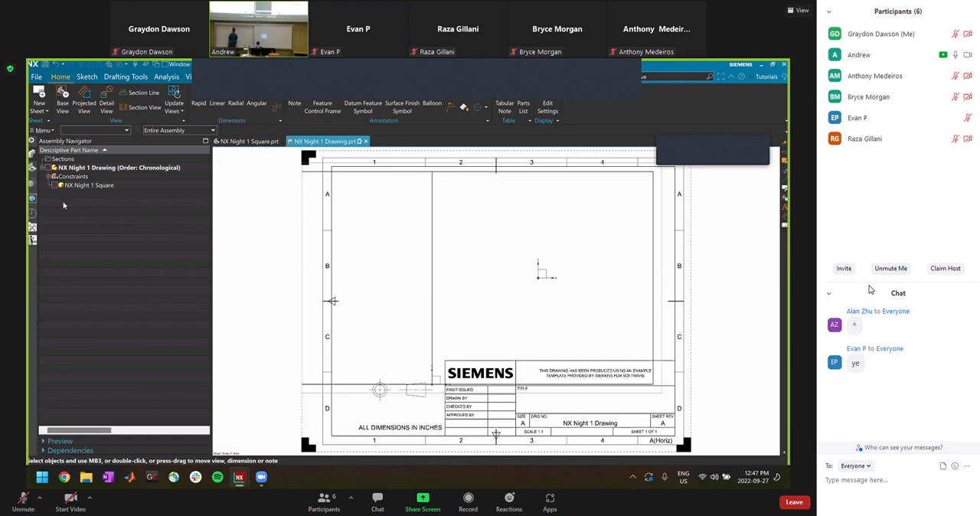
{"action": "left_click", "coordinate": [32, 168]}
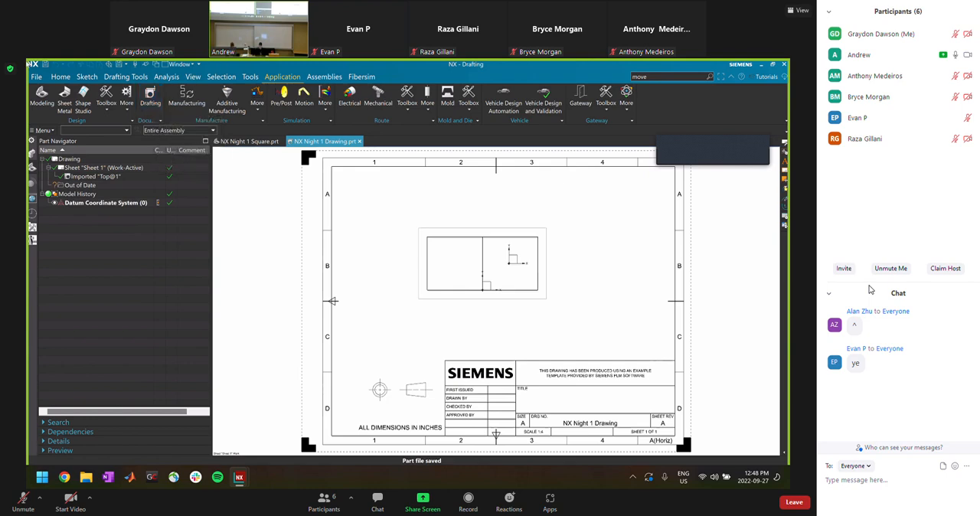
{"action": "left_click", "coordinate": [59, 76]}
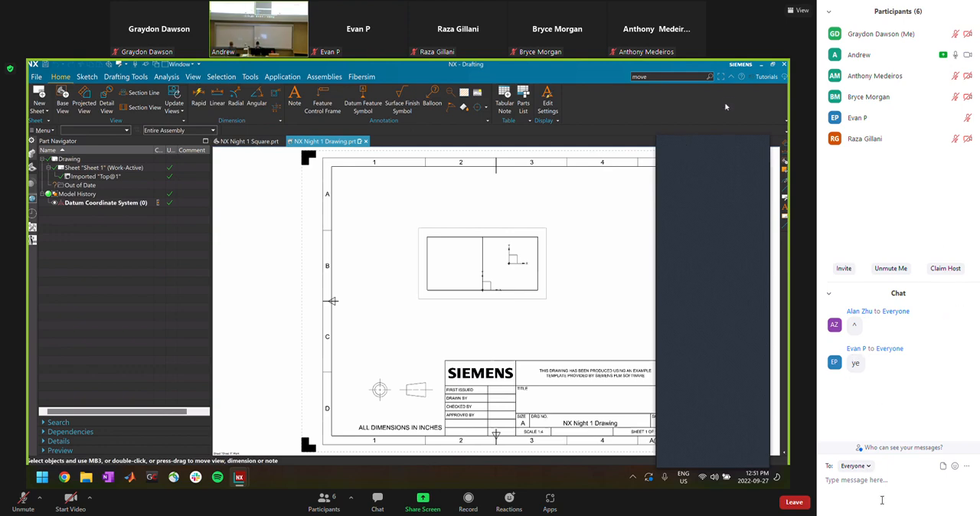
Send everyone in the Zoom meeting chat the message "How are we doing, zoom folks?" and enlarge the chat area
{"action": "type", "text": "H"}
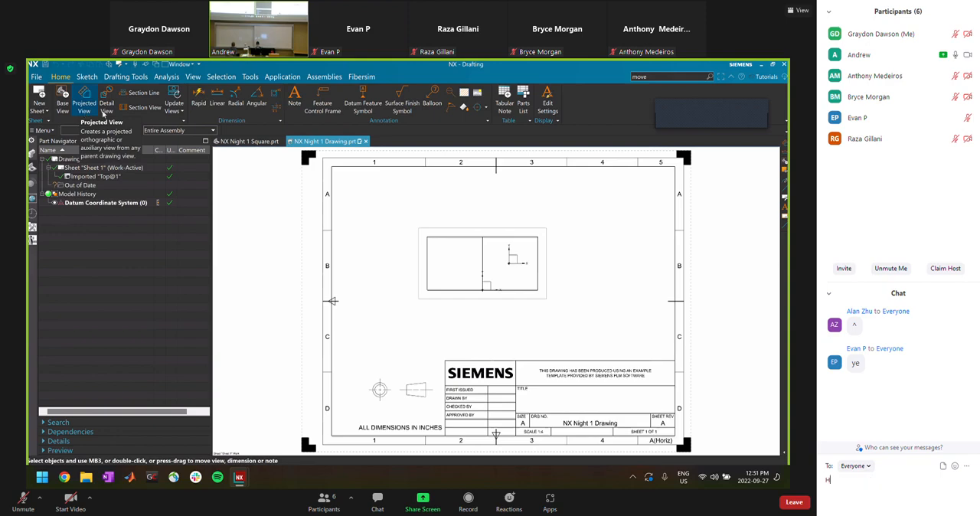
{"action": "type", "text": "ow are we doing"}
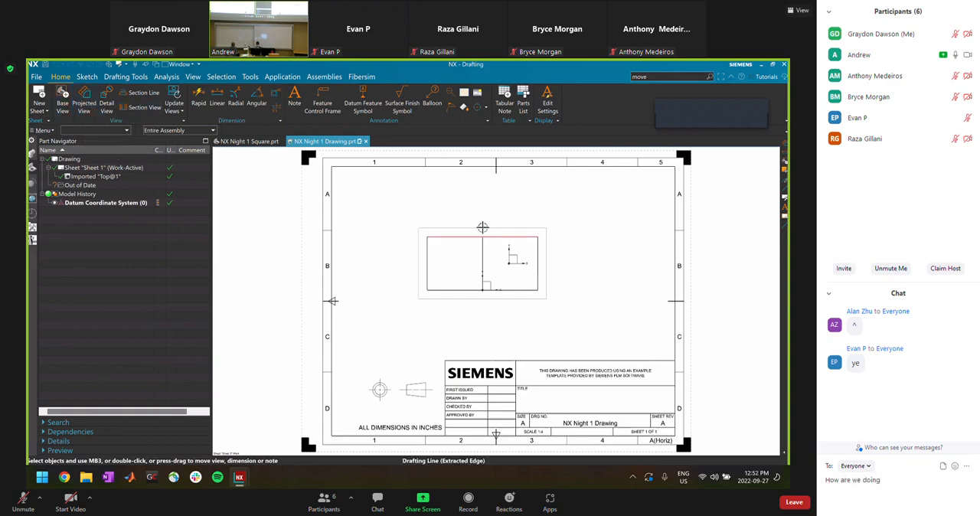
{"action": "type", "text": " on th"}
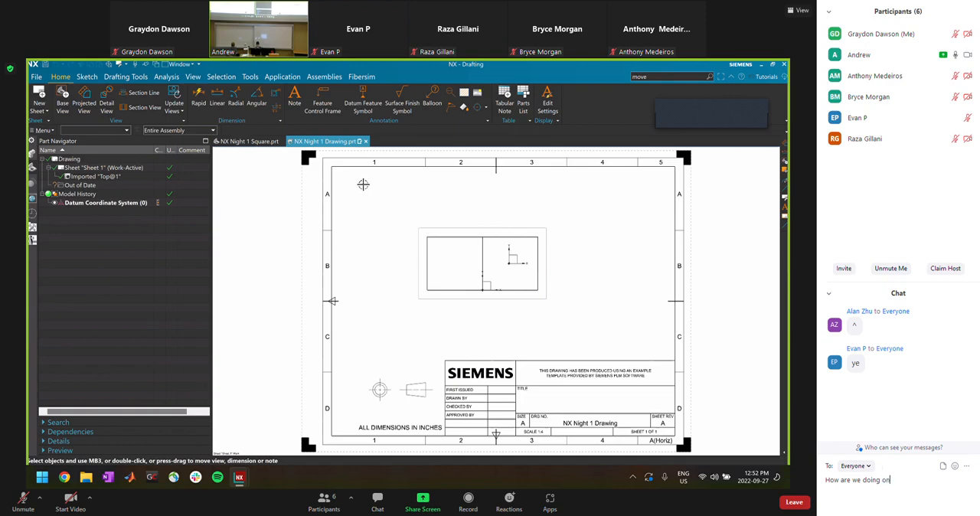
{"action": "key", "text": "BackSpace"}
{"action": "key", "text": "BackSpace"}
{"action": "key", "text": "BackSpace"}
{"action": "key", "text": "BackSpace"}
{"action": "key", "text": "BackSpace"}
{"action": "type", "text": "for"}
{"action": "key", "text": "BackSpace"}
{"action": "key", "text": "BackSpace"}
{"action": "key", "text": "BackSpace"}
{"action": "key", "text": "BackSpace"}
{"action": "type", "text": ", zoom f"}
{"action": "type", "text": "lks?"}
{"action": "key", "text": "Return"}
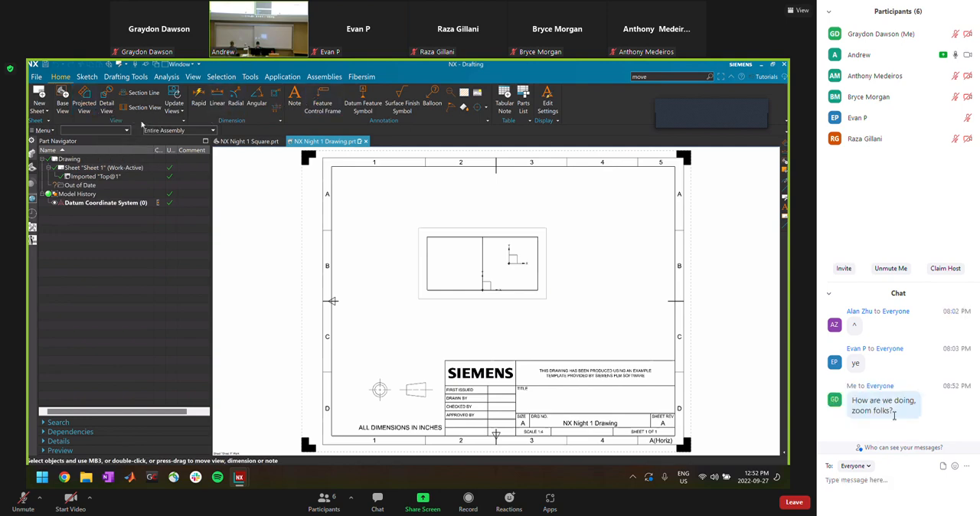
{"action": "left_click_drag", "start_coordinate": [936, 284], "coordinate": [922, 208]}
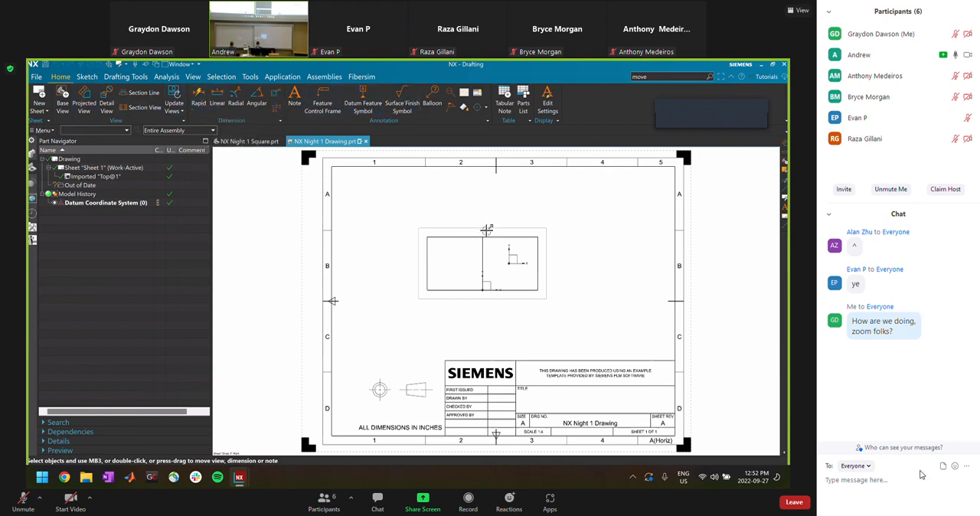
Add a rapid dimension for the block's length along the upper edge of the Top view
{"action": "left_click", "coordinate": [200, 102]}
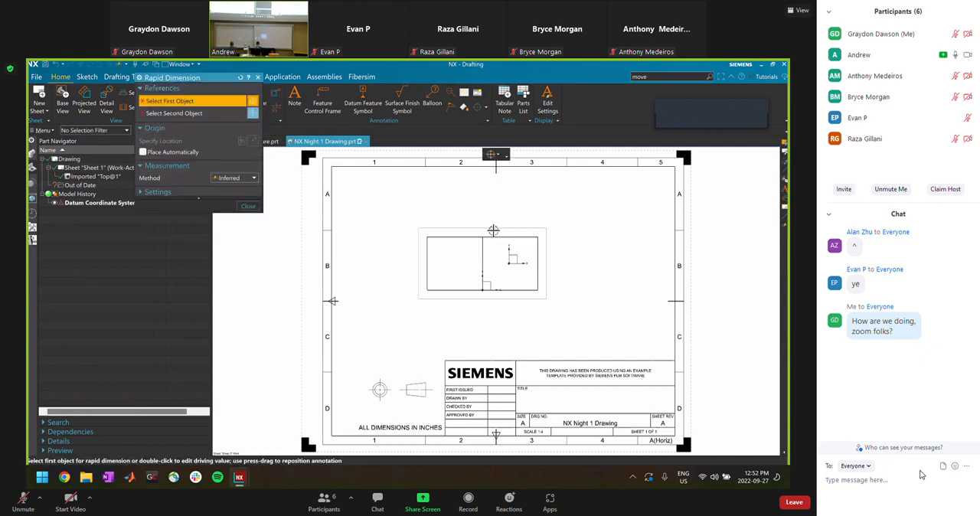
{"action": "left_click", "coordinate": [438, 236]}
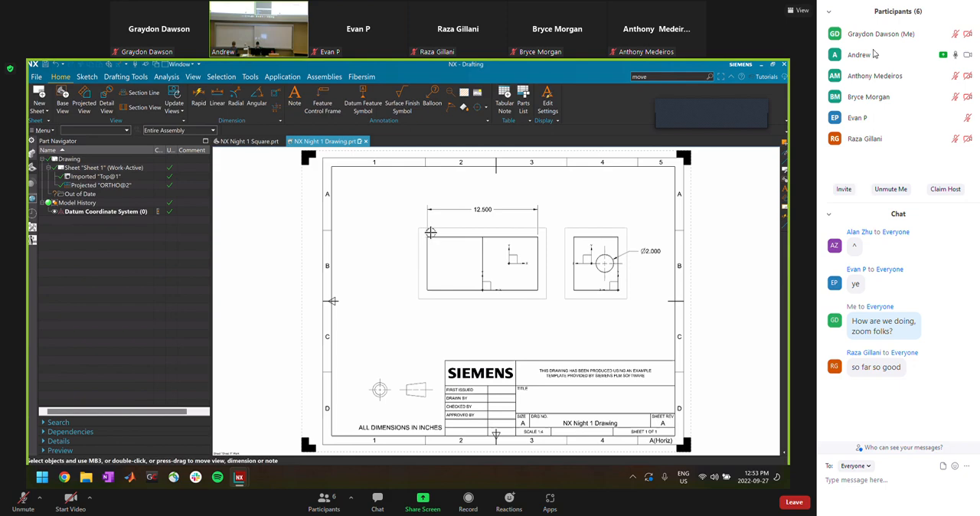
Check the drawing and its NX Night 1 Square component in the assembly tree, and save the drawing
{"action": "mouse_move", "coordinate": [846, 93]}
{"action": "left_click", "coordinate": [36, 153]}
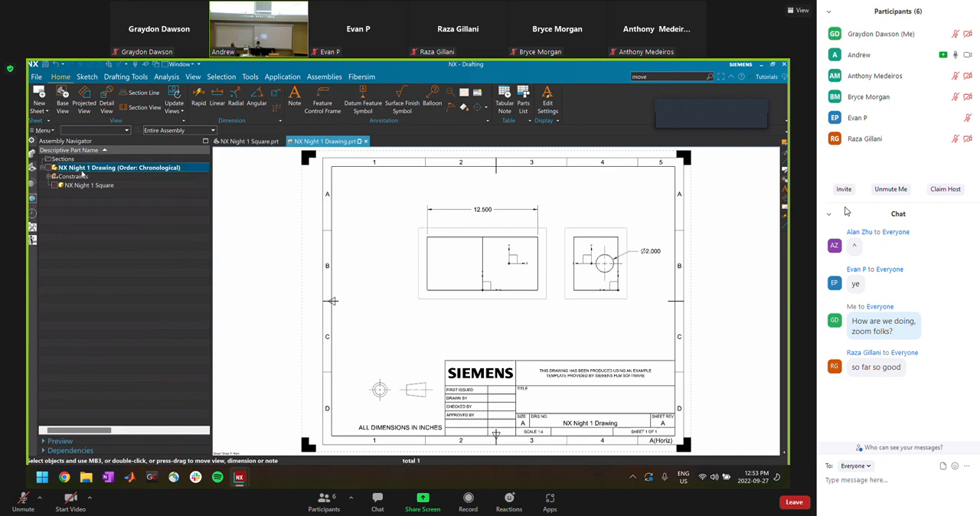
{"action": "left_click", "coordinate": [82, 186]}
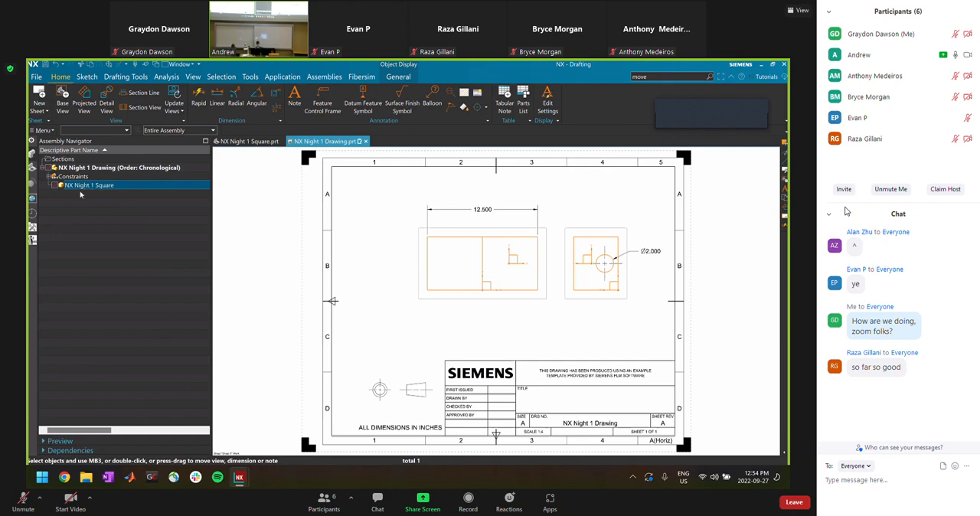
{"action": "left_click", "coordinate": [97, 169]}
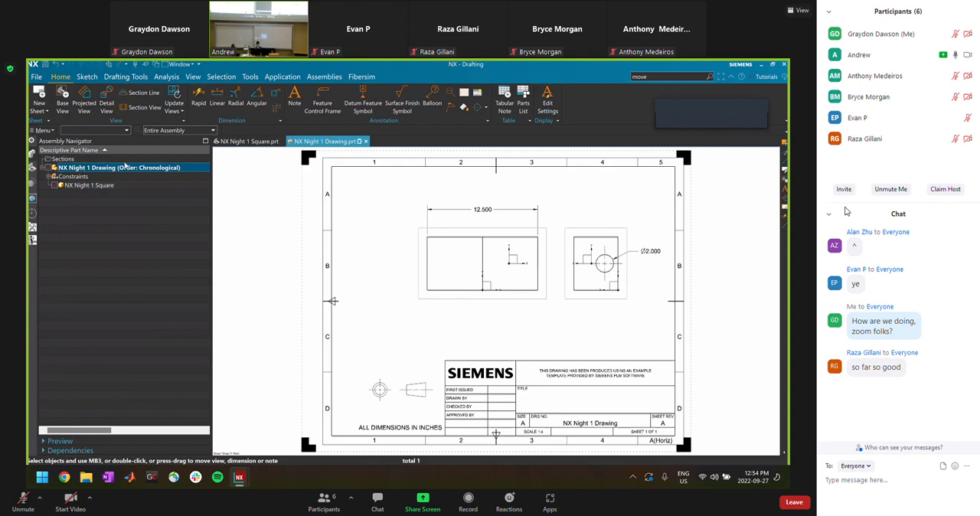
{"action": "left_click", "coordinate": [34, 167]}
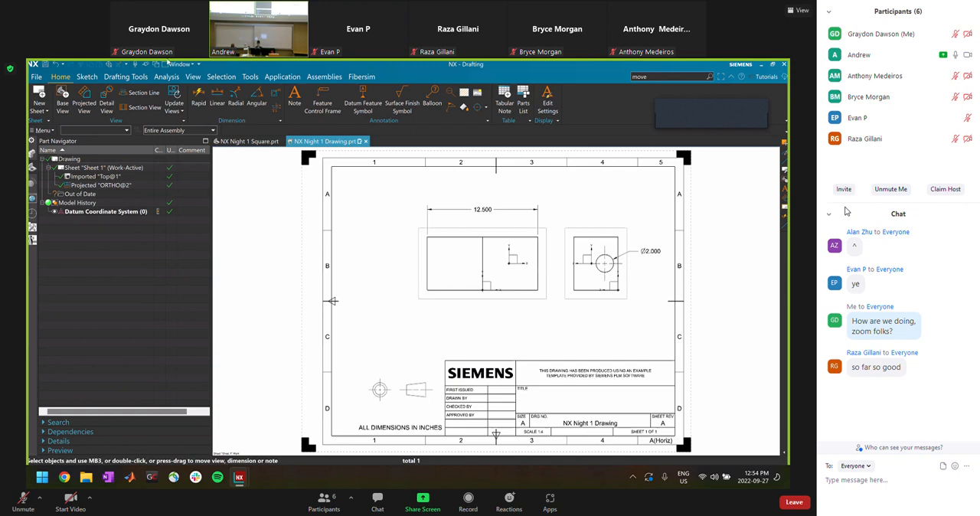
{"action": "left_click", "coordinate": [44, 64]}
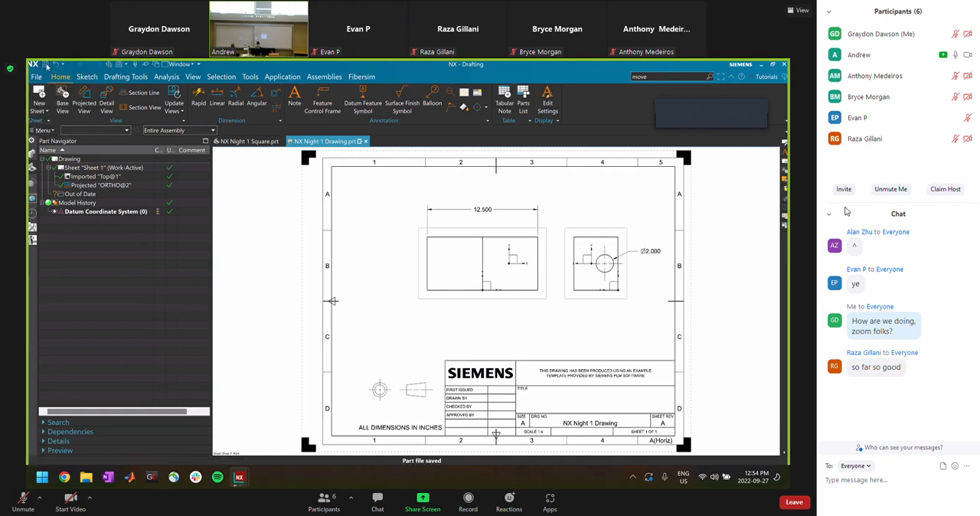
Switch to the NX Night 1 Square part and bring up the UBCO Motorsport drawing templates
{"action": "left_click", "coordinate": [235, 141]}
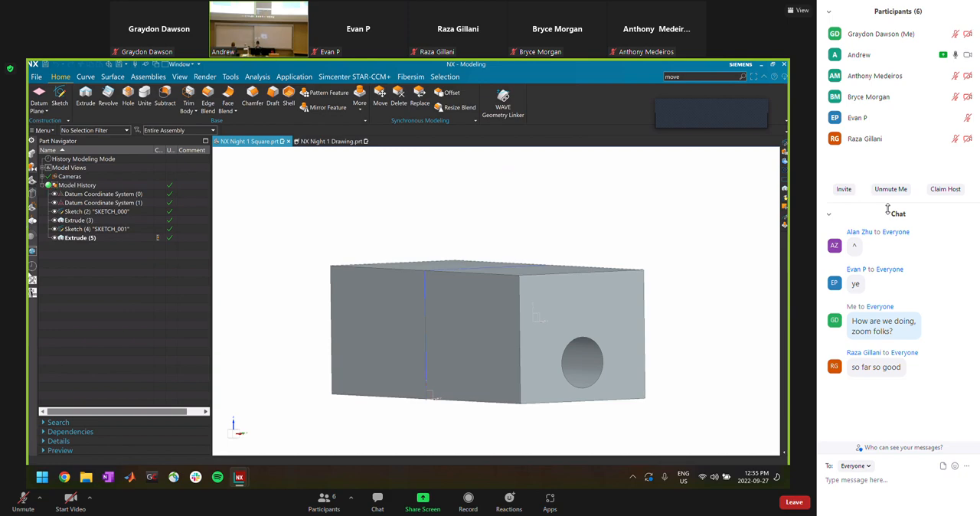
{"action": "left_click", "coordinate": [32, 293]}
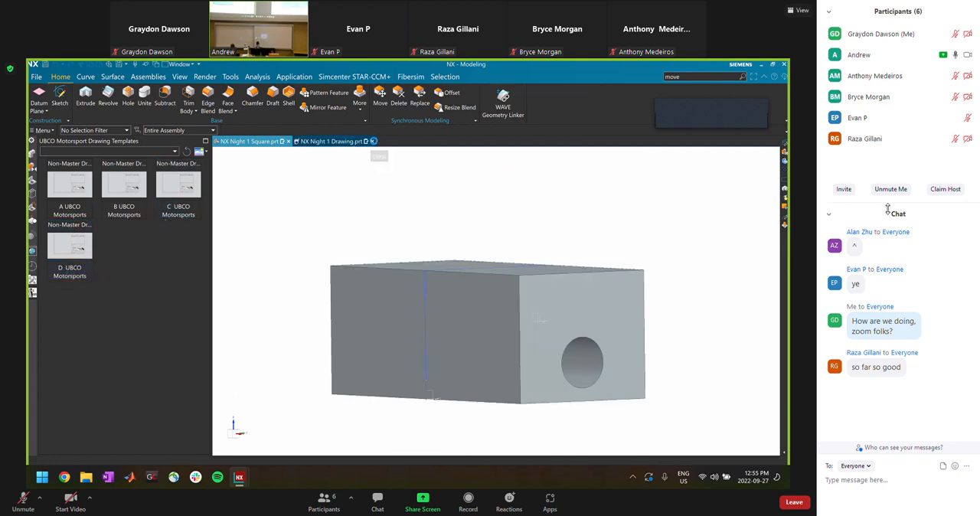
Close NX Night 1 Drawing, saving its files
{"action": "left_click", "coordinate": [373, 141]}
{"action": "left_click", "coordinate": [340, 285]}
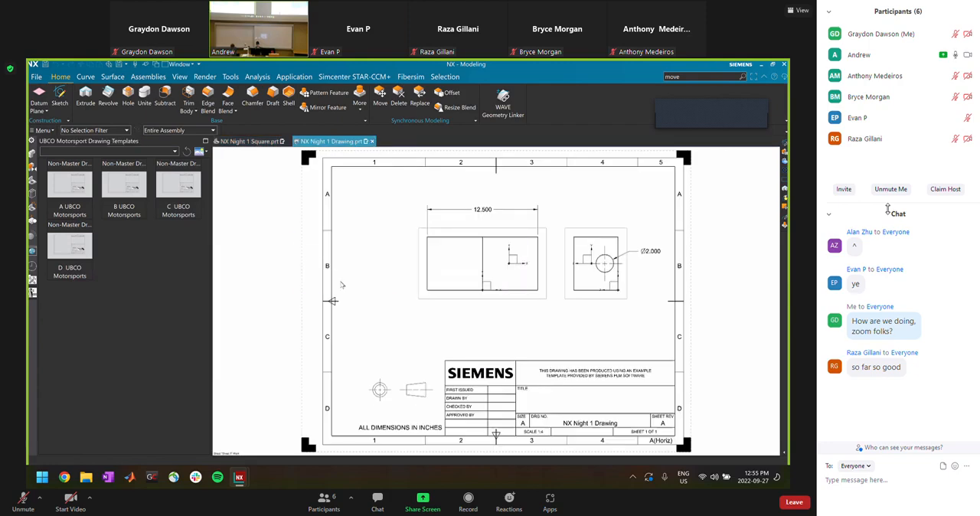
{"action": "left_click", "coordinate": [352, 288]}
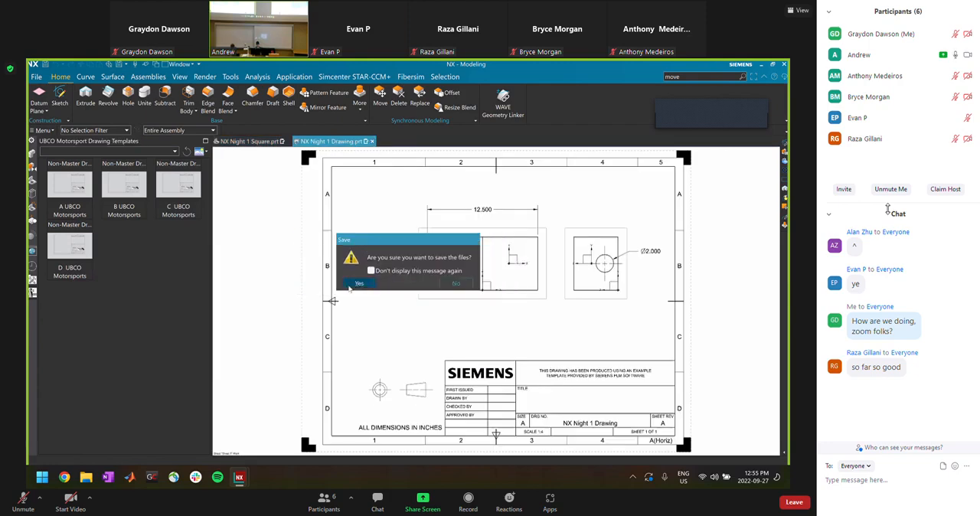
{"action": "left_click", "coordinate": [350, 286]}
{"action": "left_click", "coordinate": [416, 298]}
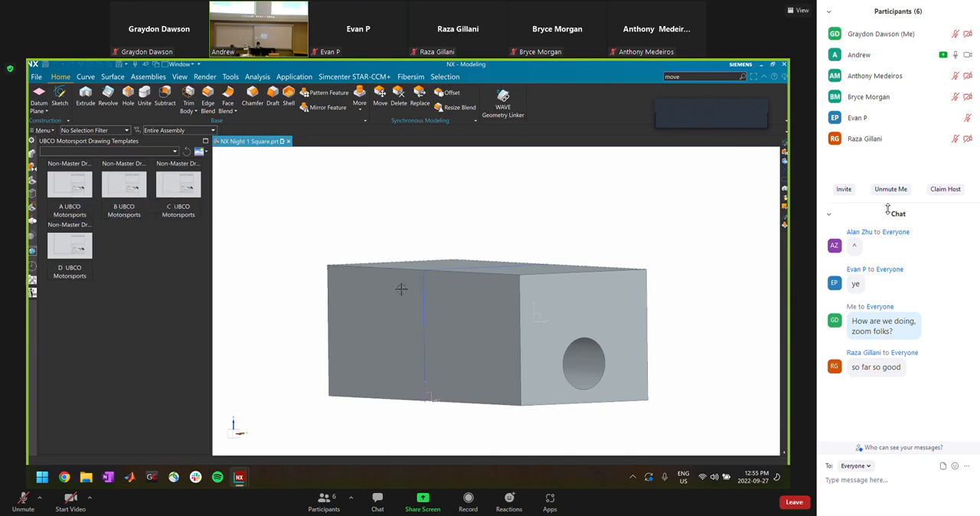
Create a drawing of the block from the B UBCO Motorsports template and place a 1:1 Top view above the title block, without projected views
{"action": "left_click", "coordinate": [124, 182]}
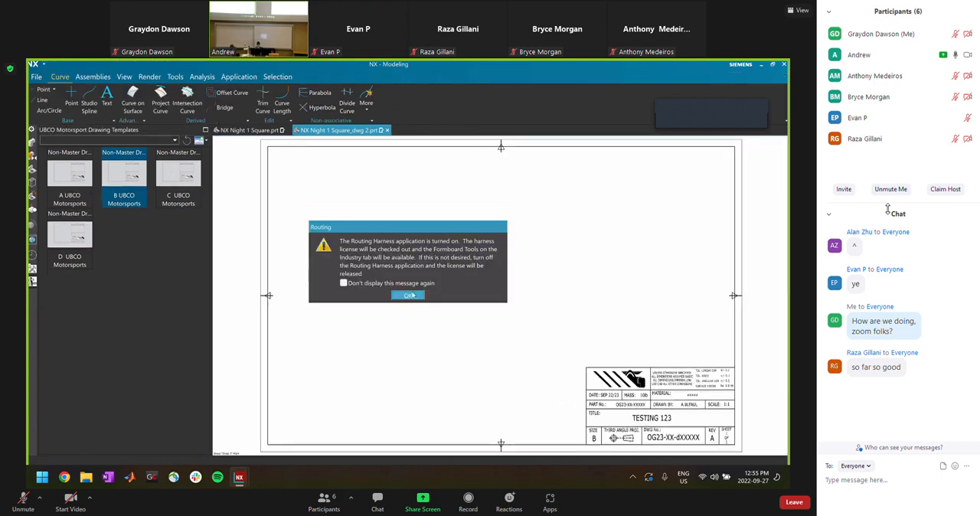
{"action": "left_click", "coordinate": [412, 294]}
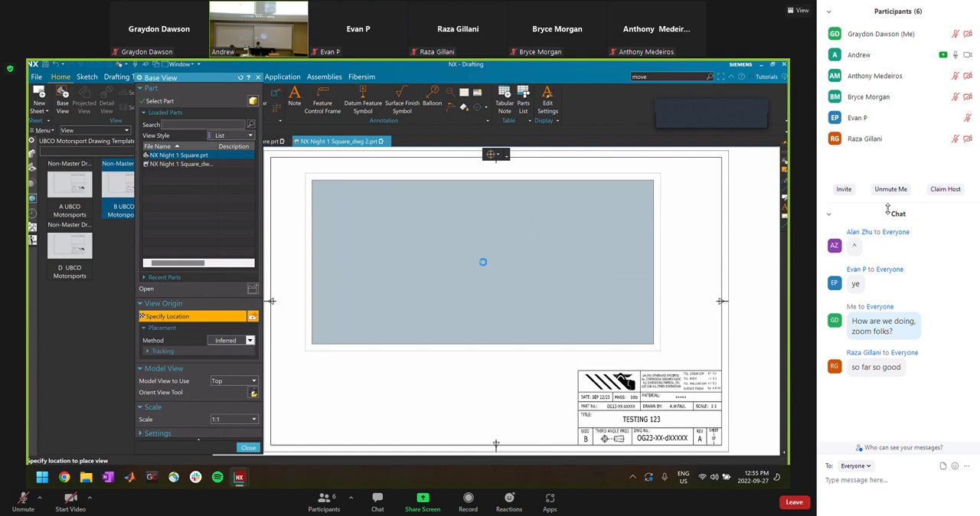
{"action": "left_click", "coordinate": [482, 262]}
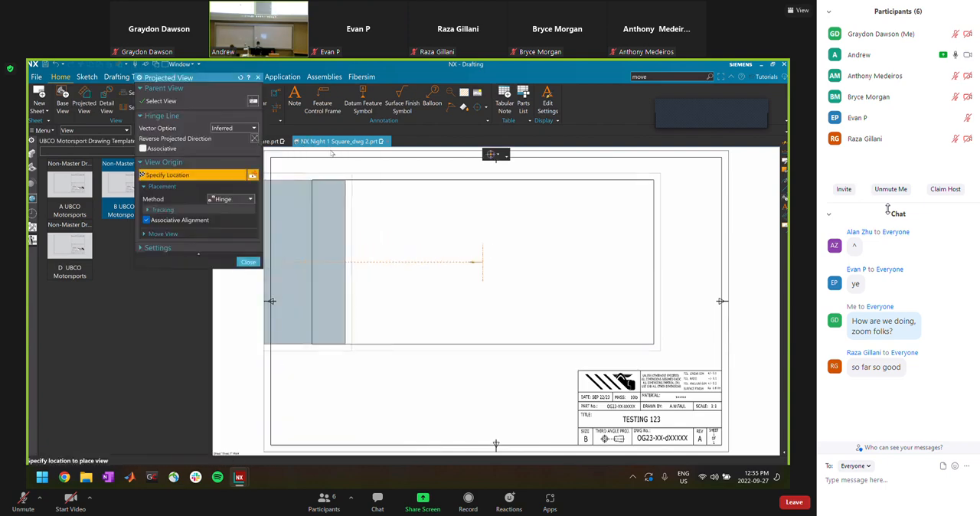
{"action": "key", "text": "Escape"}
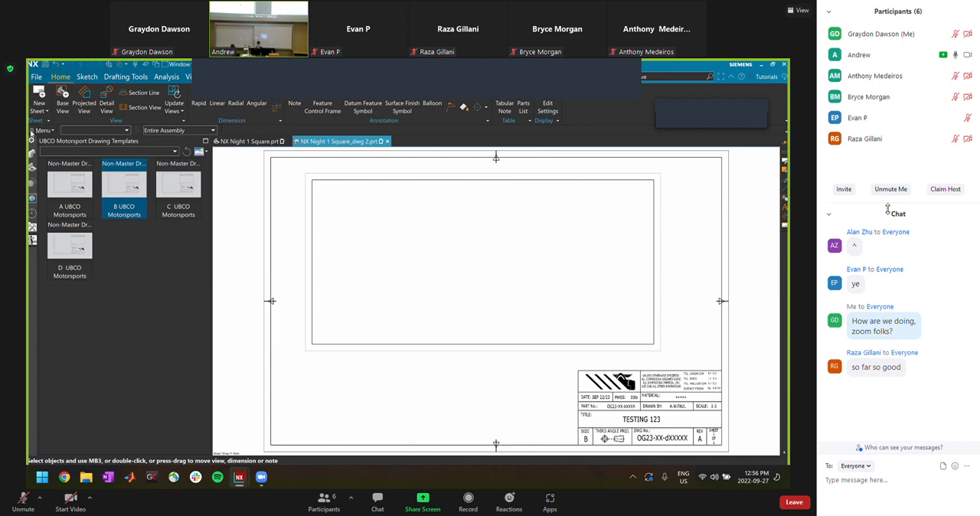
Examine the new drawing's assembly tree, selecting the drawing and its NX Night 1 Square component, and look at the save options
{"action": "left_click", "coordinate": [32, 154]}
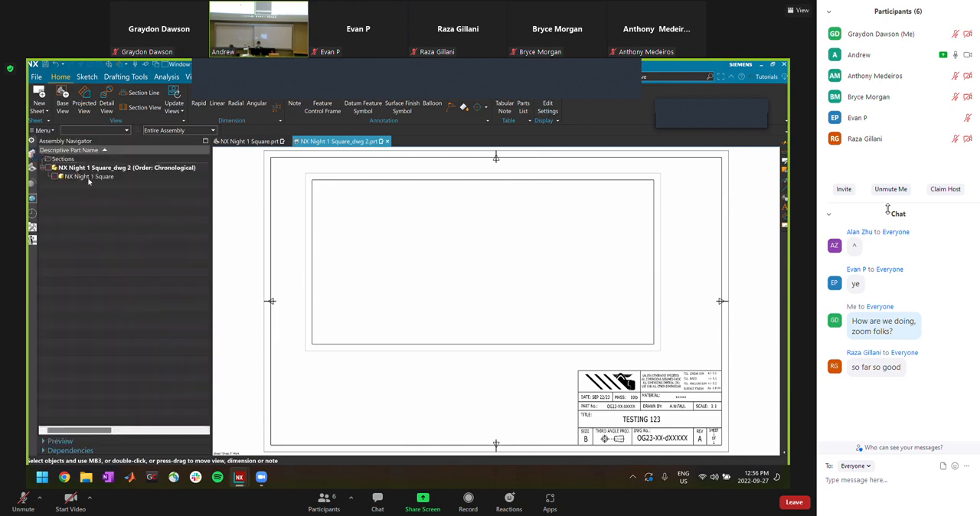
{"action": "left_click", "coordinate": [76, 169]}
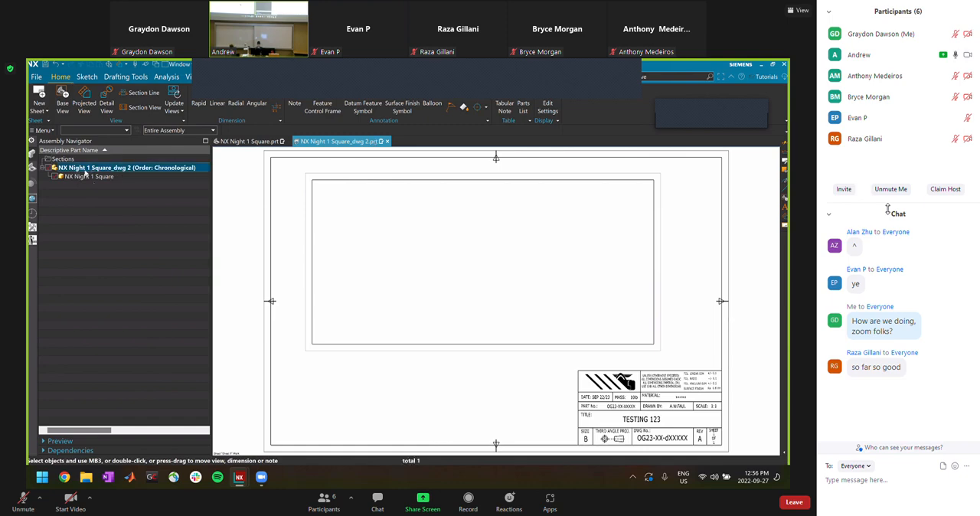
{"action": "left_click", "coordinate": [89, 177]}
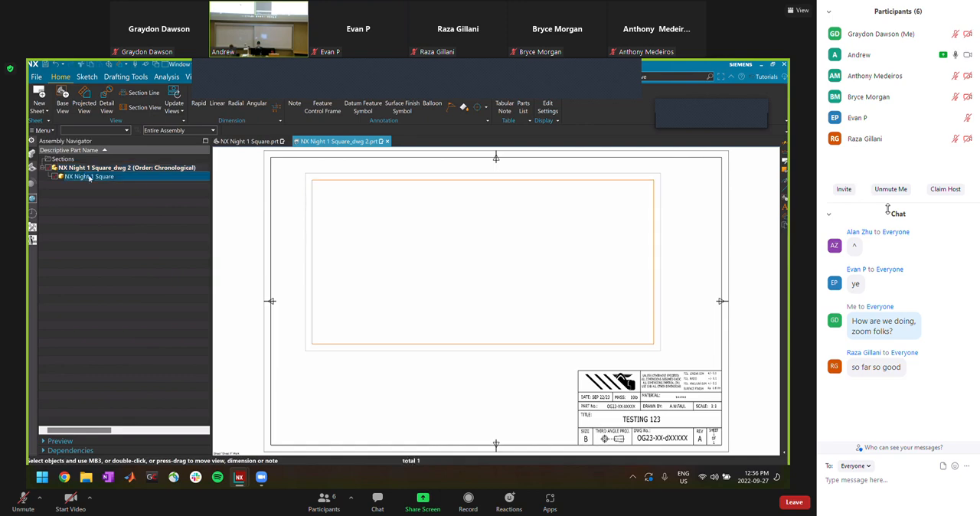
{"action": "left_click", "coordinate": [39, 77]}
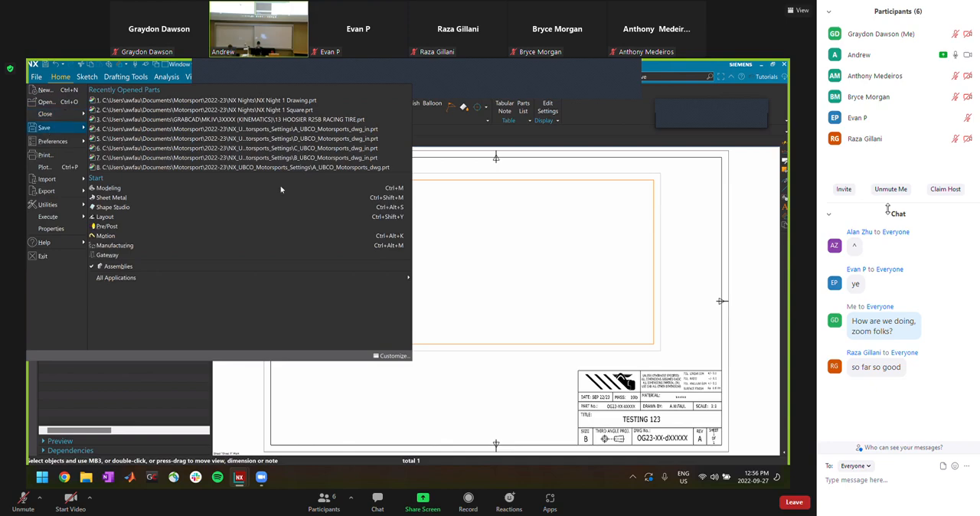
{"action": "mouse_move", "coordinate": [44, 127]}
{"action": "left_click", "coordinate": [460, 200]}
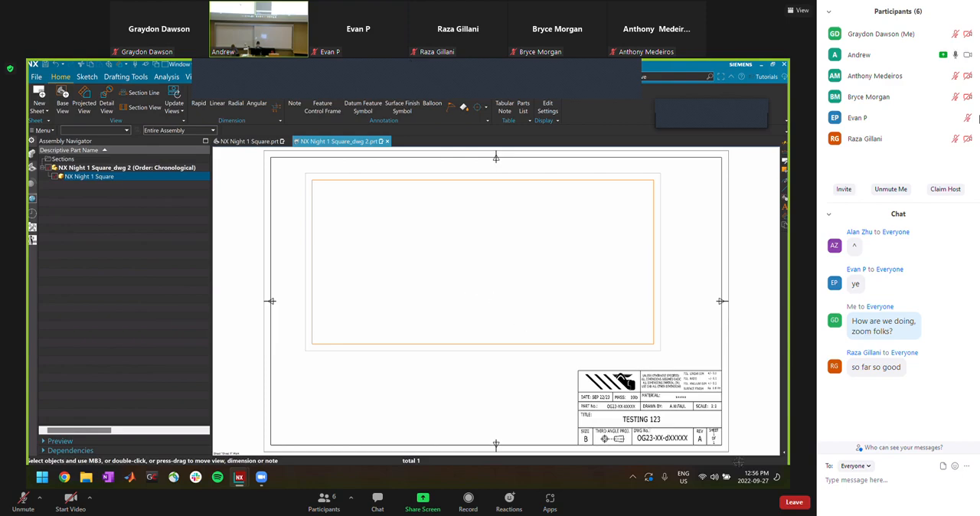
Examine the UBCO Motorsports title block on the drawing sheet, including its date, mass, material, part number and drawing number fields
{"action": "scroll", "coordinate": [748, 391], "scroll_direction": "up", "scroll_amount": 3}
{"action": "scroll", "coordinate": [740, 392], "scroll_direction": "down", "scroll_amount": 3}
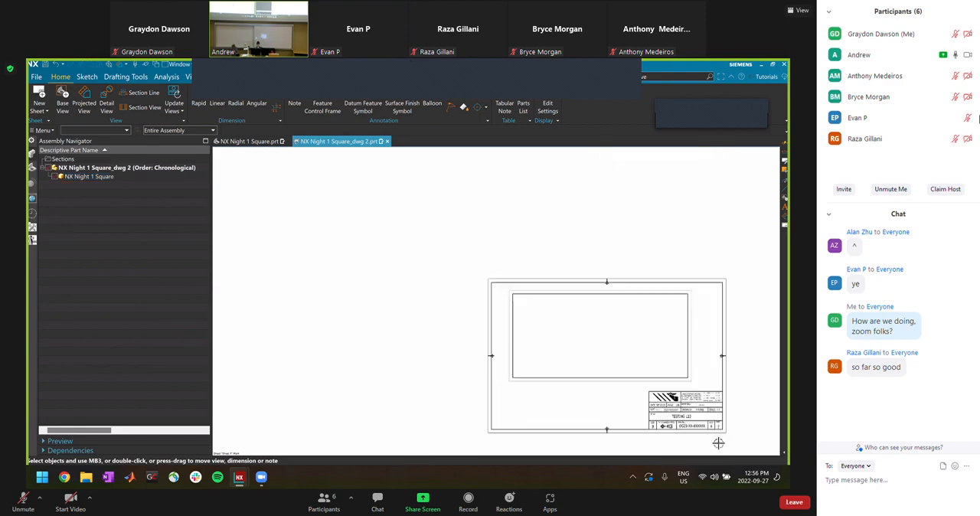
{"action": "scroll", "coordinate": [717, 442], "scroll_direction": "up", "scroll_amount": 6}
{"action": "scroll", "coordinate": [679, 302], "scroll_direction": "up", "scroll_amount": 3}
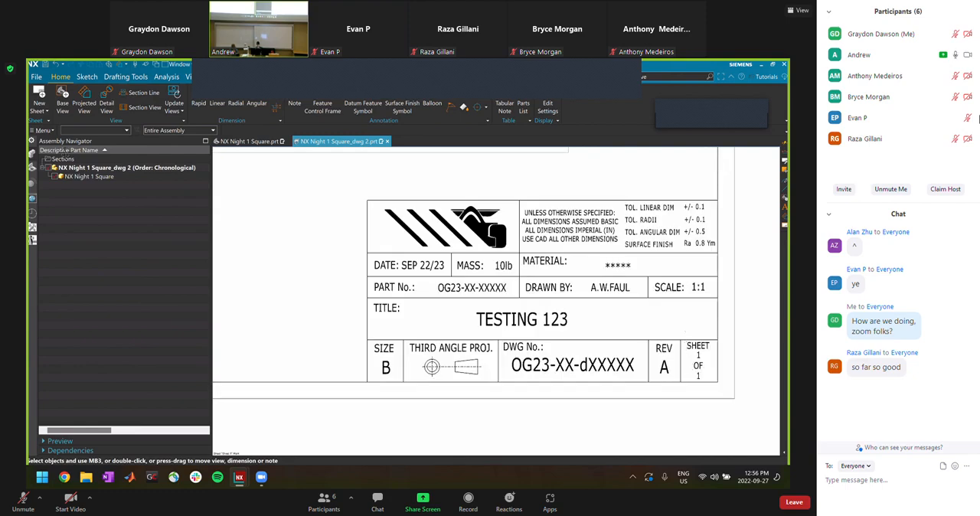
{"action": "key", "text": "ctrl+f"}
{"action": "scroll", "coordinate": [455, 164], "scroll_direction": "up", "scroll_amount": 4}
{"action": "scroll", "coordinate": [481, 210], "scroll_direction": "down", "scroll_amount": 2}
{"action": "scroll", "coordinate": [559, 266], "scroll_direction": "up", "scroll_amount": 5}
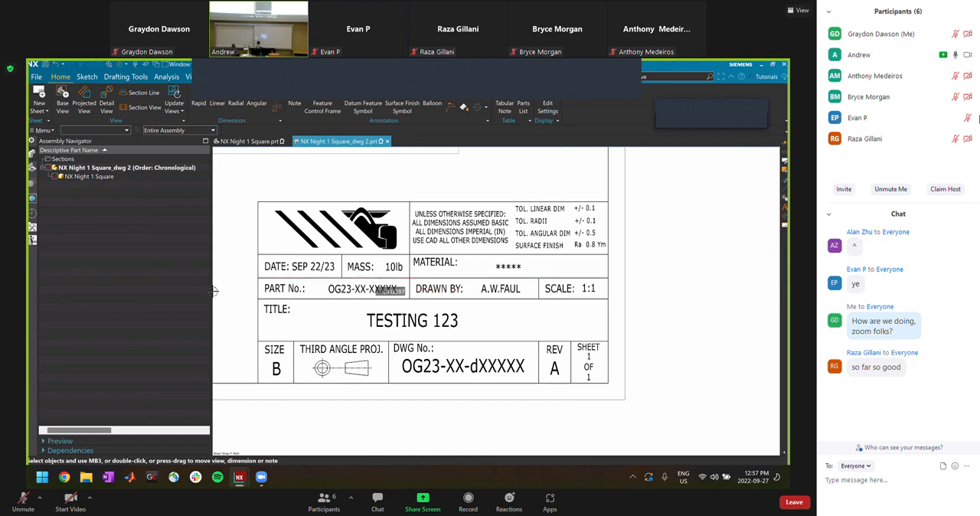
Set the DATE attribute in the drawing's displayed part properties to SEP 27/22
{"action": "left_click", "coordinate": [43, 131]}
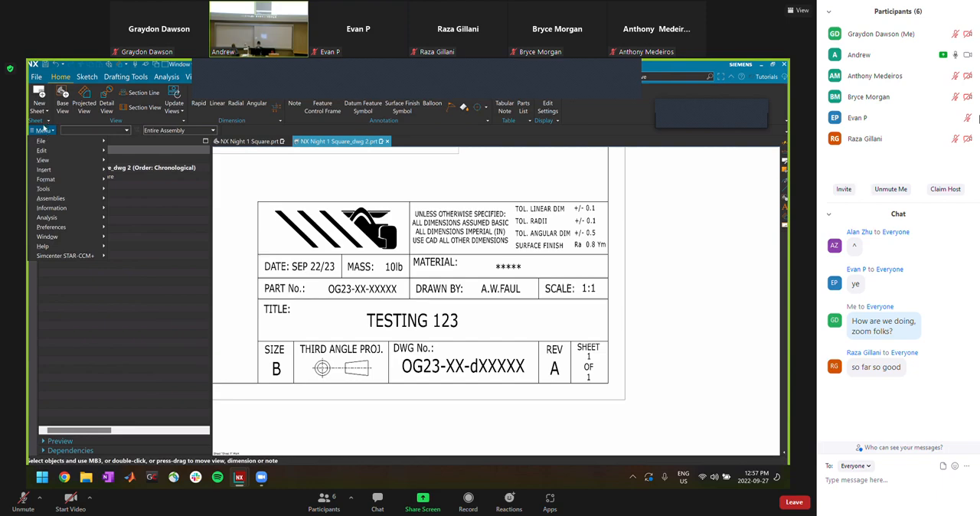
{"action": "left_click", "coordinate": [44, 130]}
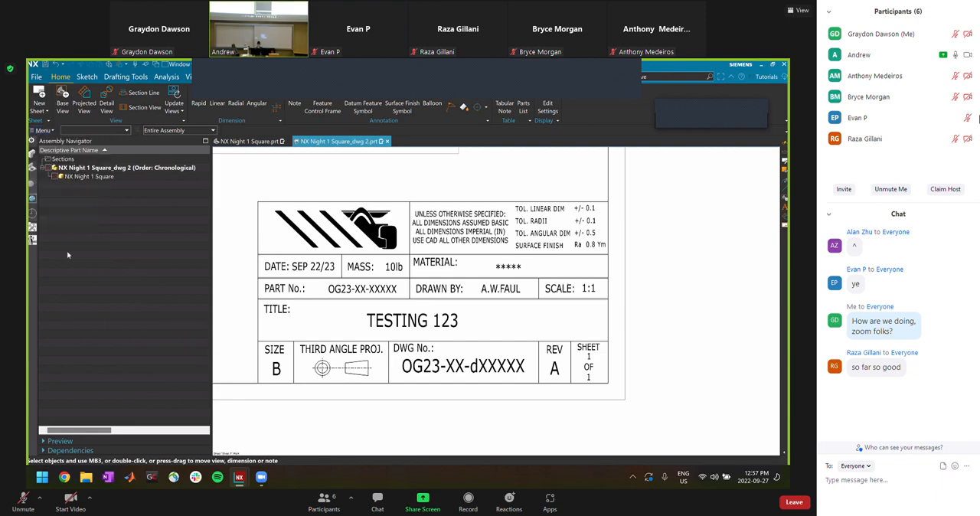
{"action": "left_click", "coordinate": [56, 236]}
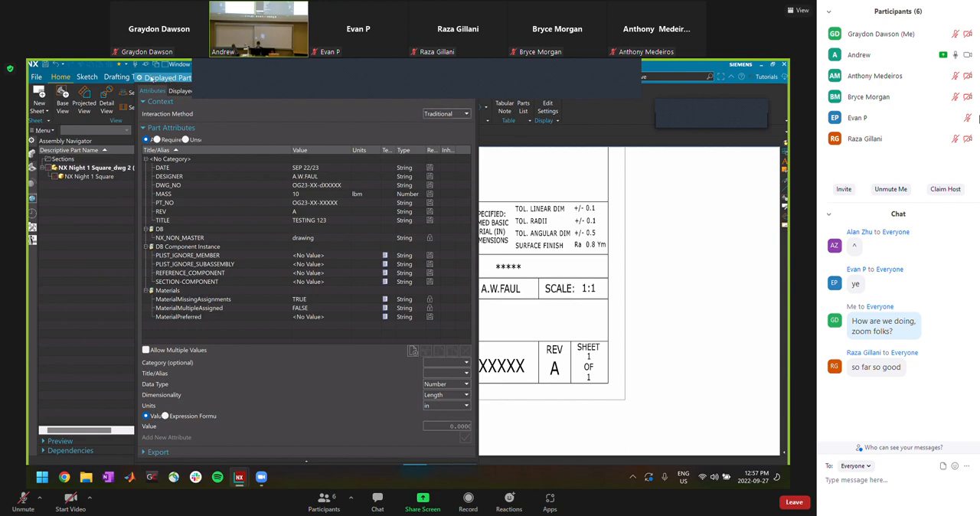
{"action": "left_click_drag", "start_coordinate": [170, 80], "coordinate": [92, 80]}
{"action": "left_click", "coordinate": [230, 168]}
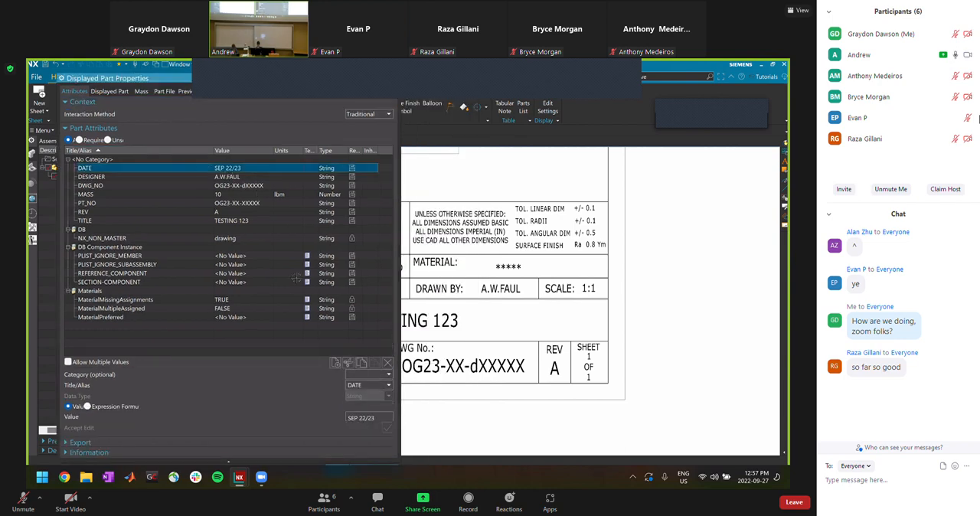
{"action": "left_click", "coordinate": [368, 418]}
{"action": "left_click_drag", "start_coordinate": [374, 418], "coordinate": [360, 418]}
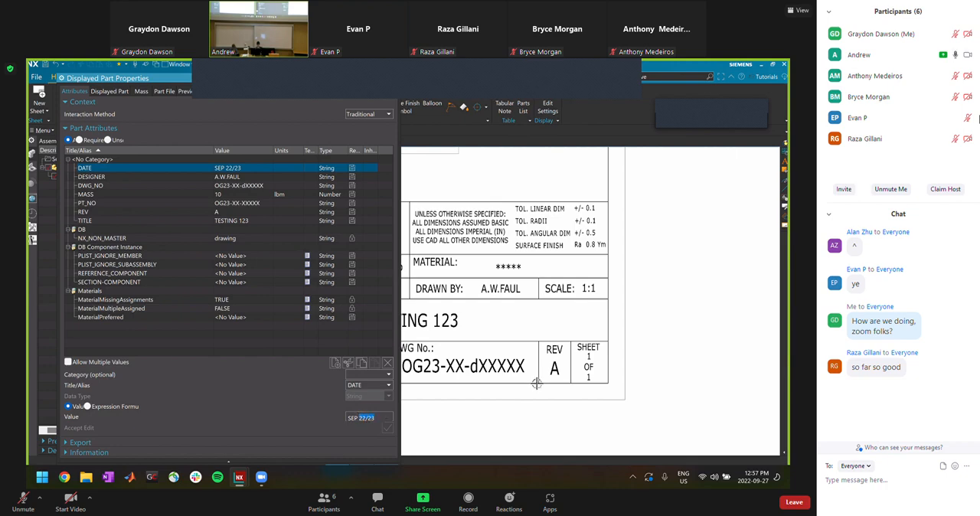
{"action": "type", "text": "27"}
{"action": "key", "text": "Return"}
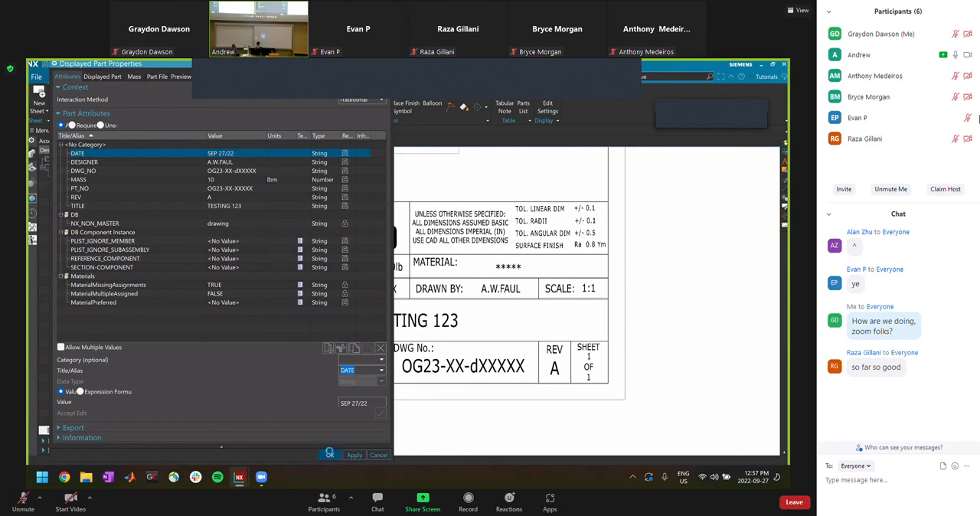
{"action": "left_click", "coordinate": [331, 453]}
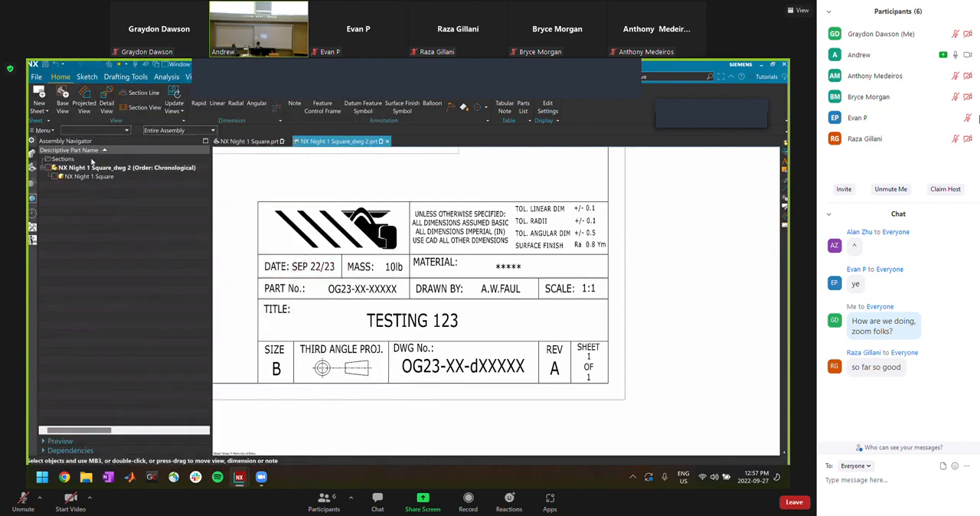
Update Sheet 1 of the drawing from the part navigator and check the title block and sheet
{"action": "left_click", "coordinate": [33, 169]}
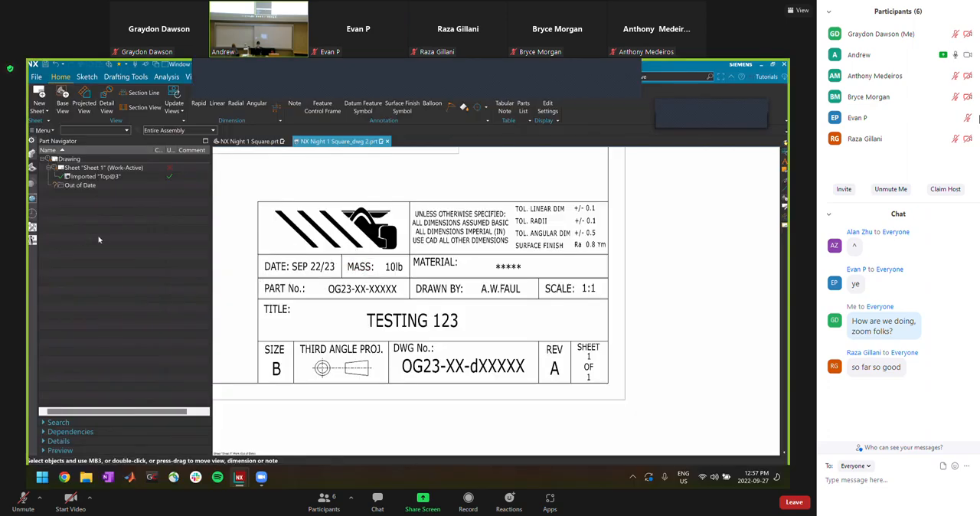
{"action": "right_click", "coordinate": [85, 170]}
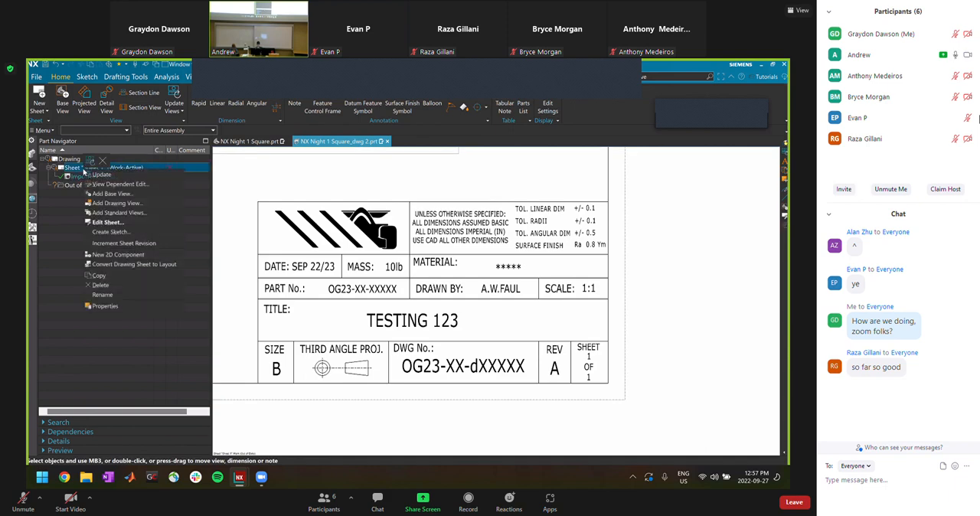
{"action": "left_click", "coordinate": [93, 175]}
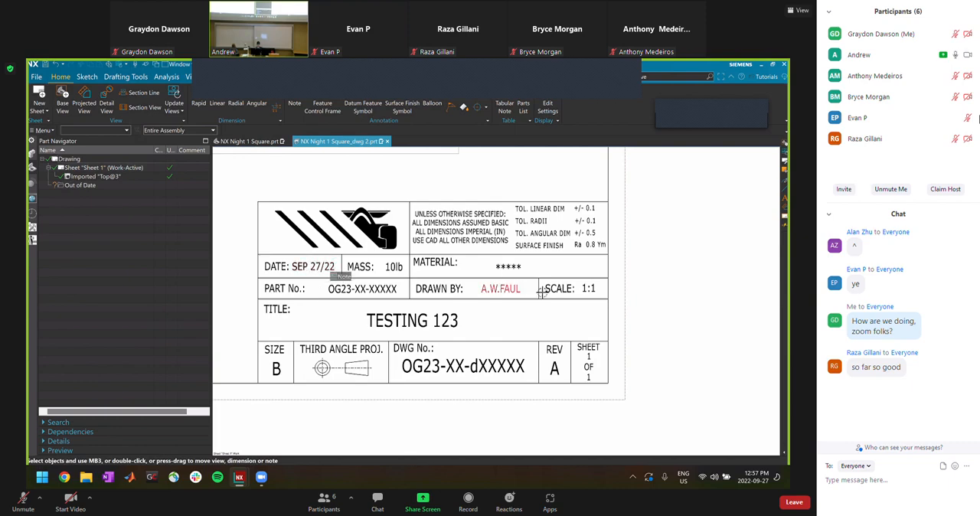
{"action": "scroll", "coordinate": [529, 283], "scroll_direction": "down", "scroll_amount": 5}
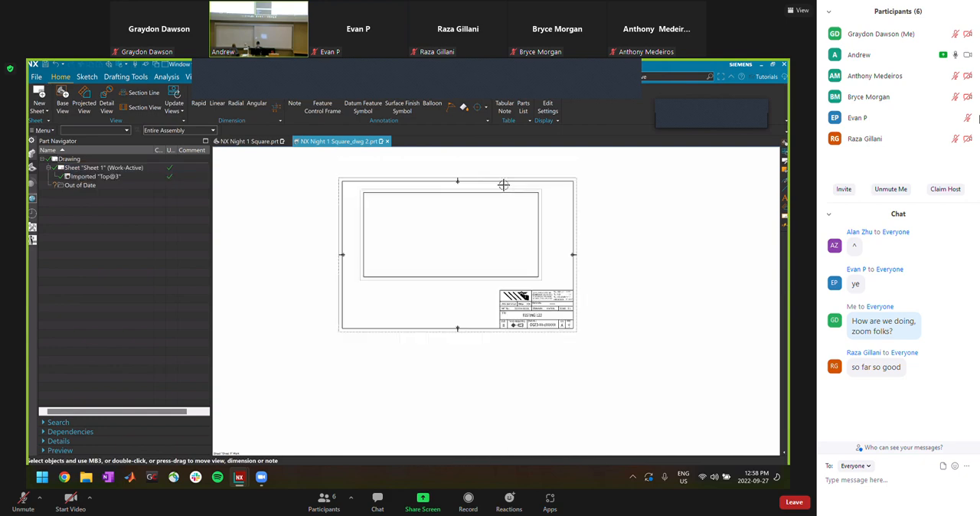
{"action": "scroll", "coordinate": [505, 183], "scroll_direction": "up", "scroll_amount": 2}
{"action": "scroll", "coordinate": [551, 253], "scroll_direction": "down", "scroll_amount": 2}
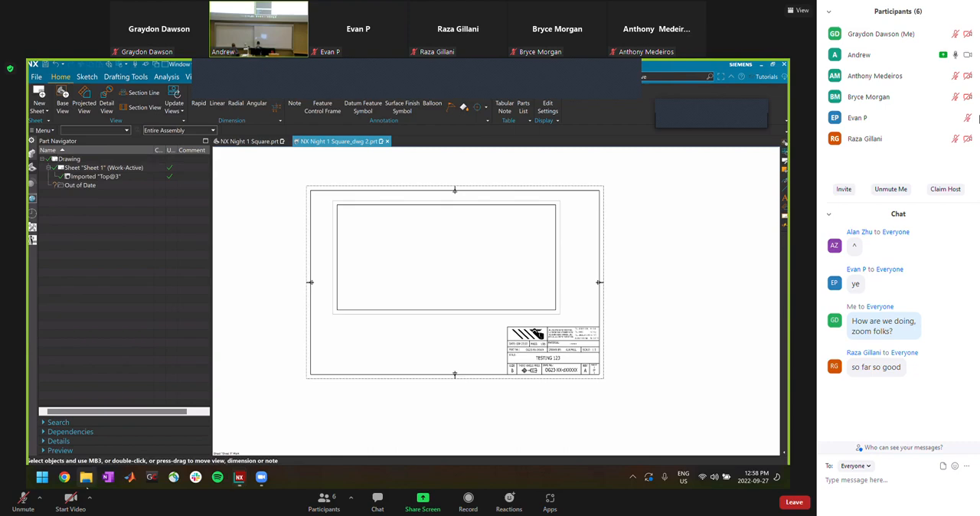
Switch to File Explorer and open the NX Templates folder inside the MK.IV folder of GRABCAD
{"action": "left_click", "coordinate": [86, 477]}
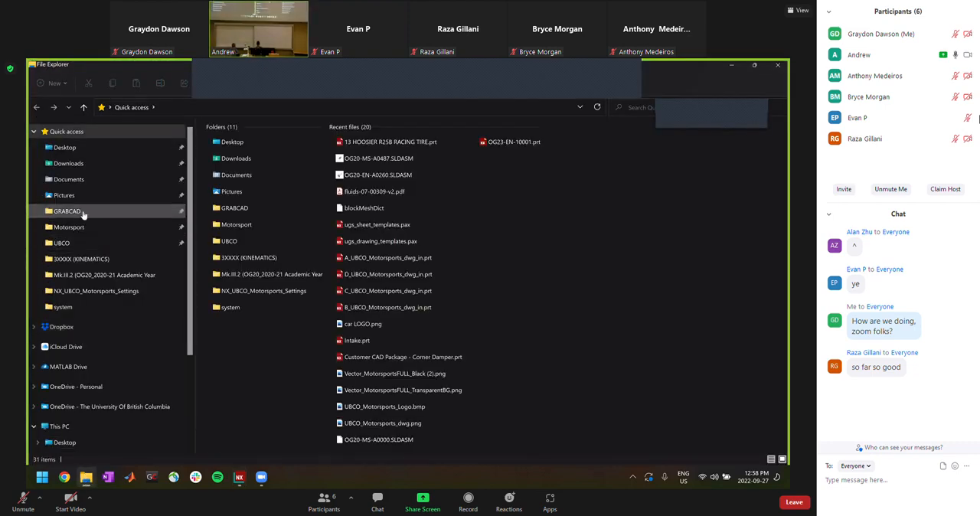
{"action": "left_click", "coordinate": [83, 213]}
{"action": "left_click", "coordinate": [255, 157]}
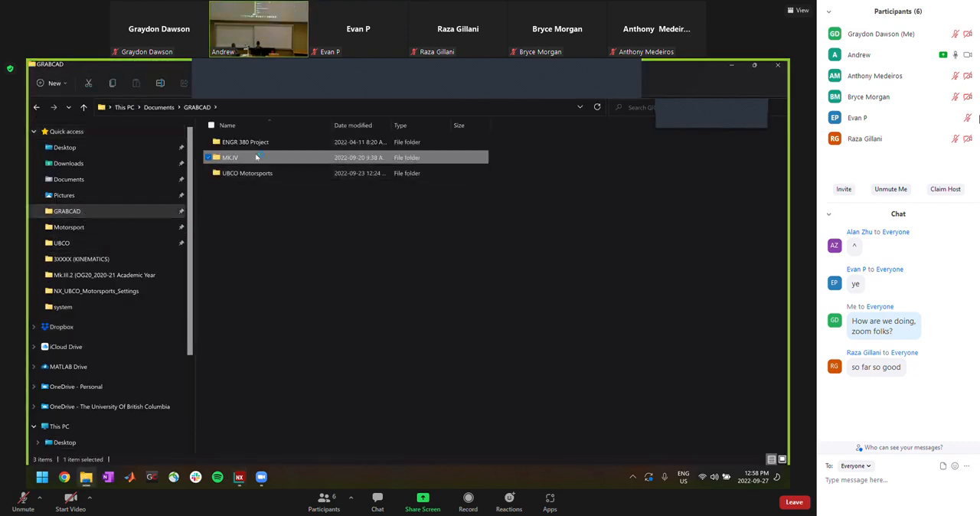
{"action": "double_click", "coordinate": [256, 157]}
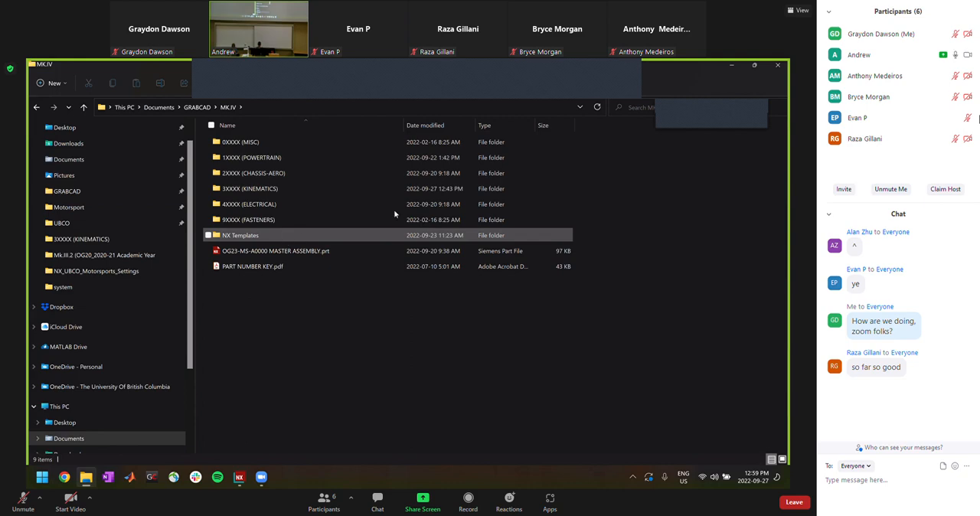
{"action": "double_click", "coordinate": [260, 235]}
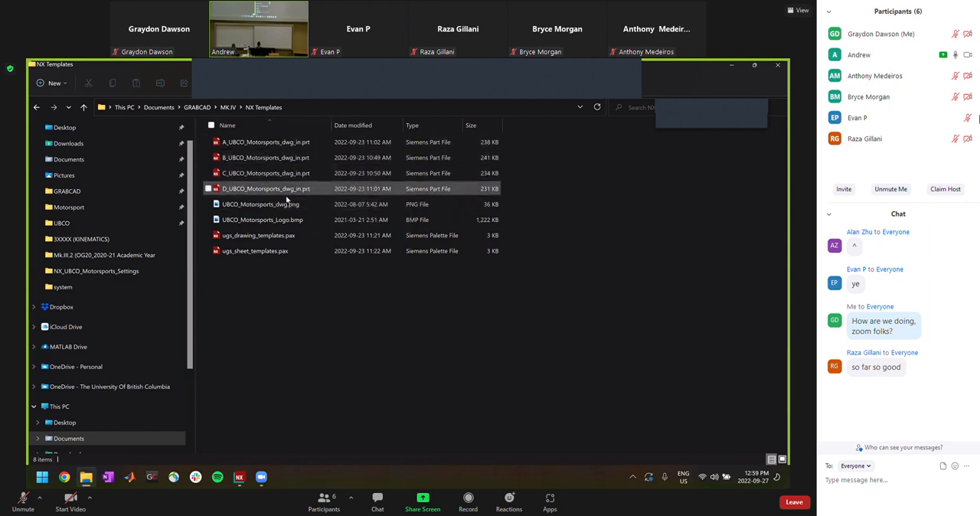
Open ugs_drawing_templates.pax in Notepad, review its template entries, and close the file and the folder window
{"action": "right_click", "coordinate": [297, 239]}
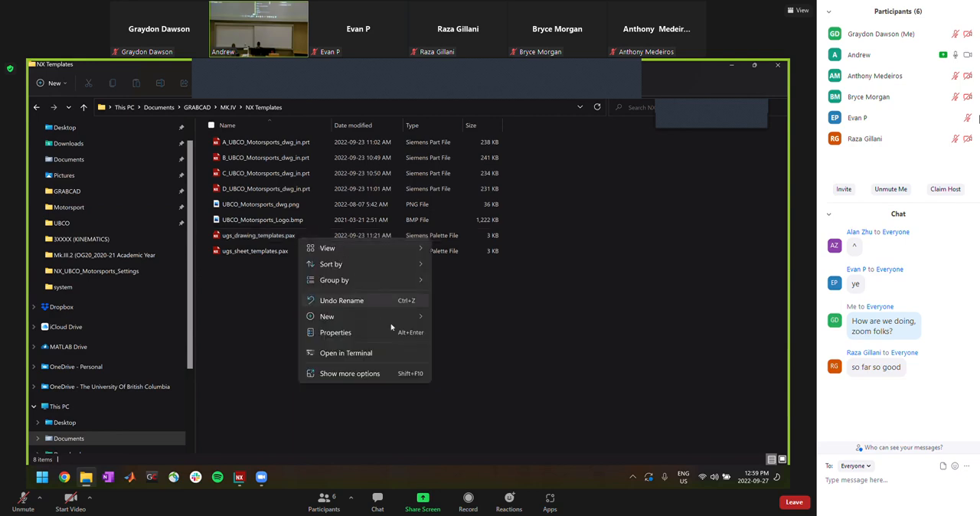
{"action": "left_click", "coordinate": [241, 237]}
{"action": "right_click", "coordinate": [243, 239]}
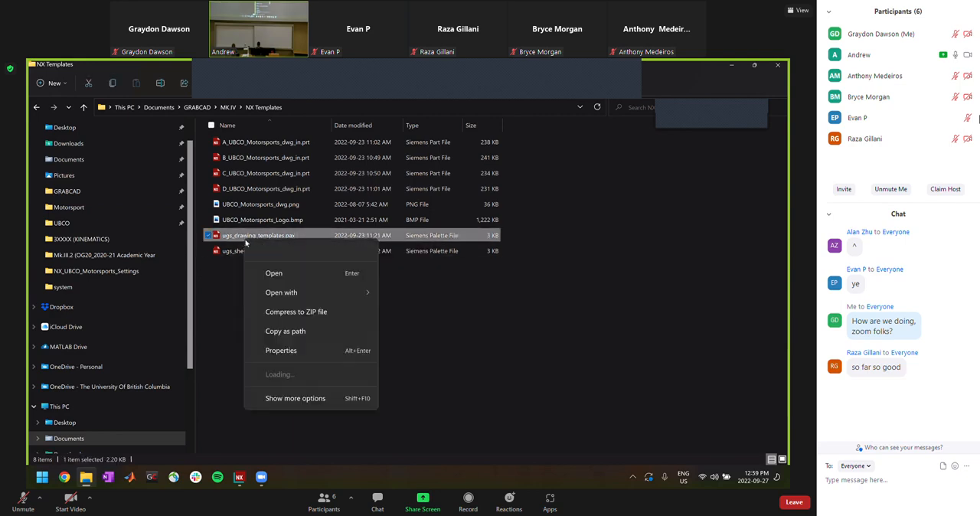
{"action": "mouse_move", "coordinate": [300, 290]}
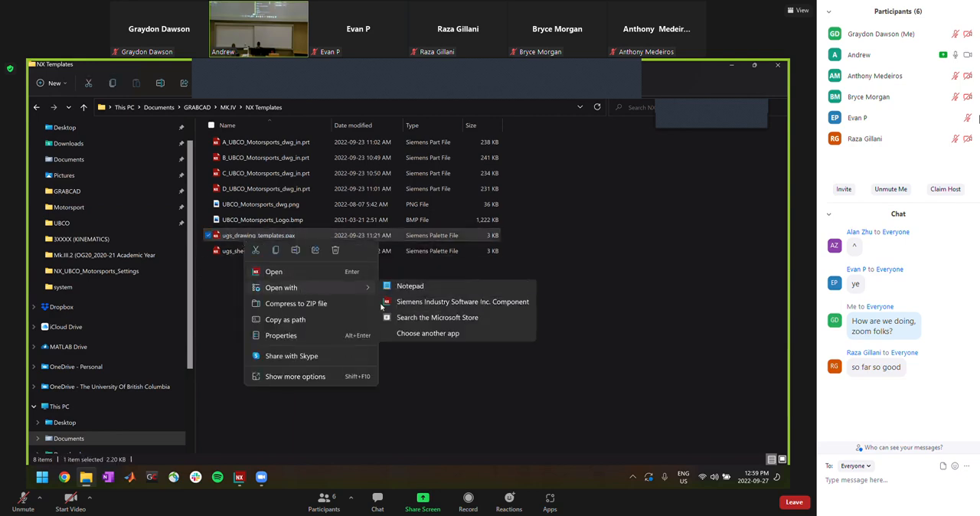
{"action": "left_click", "coordinate": [435, 292]}
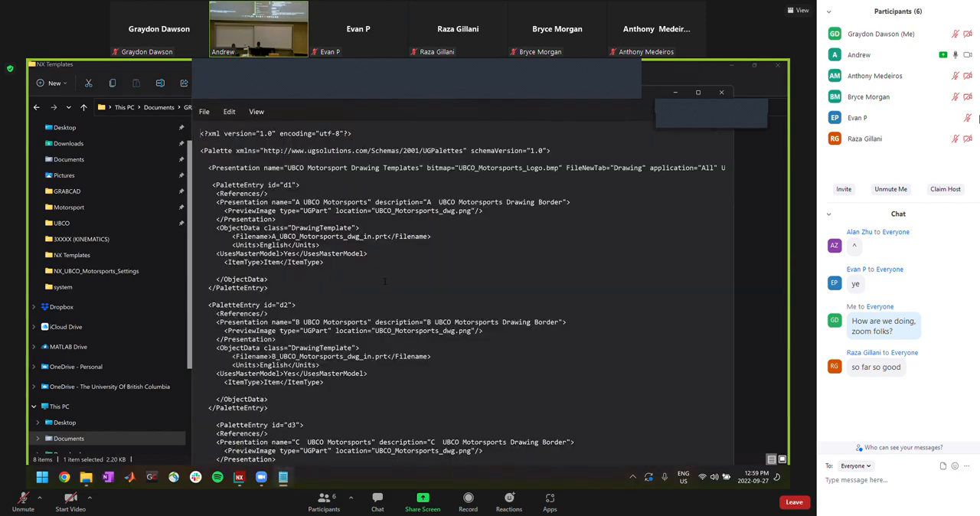
{"action": "scroll", "coordinate": [386, 281], "scroll_direction": "down", "scroll_amount": 5}
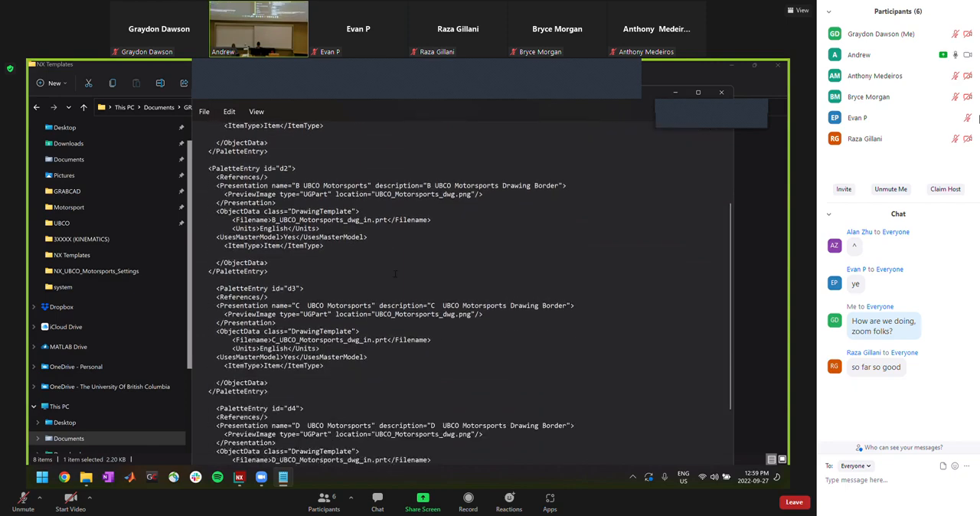
{"action": "left_click", "coordinate": [721, 92]}
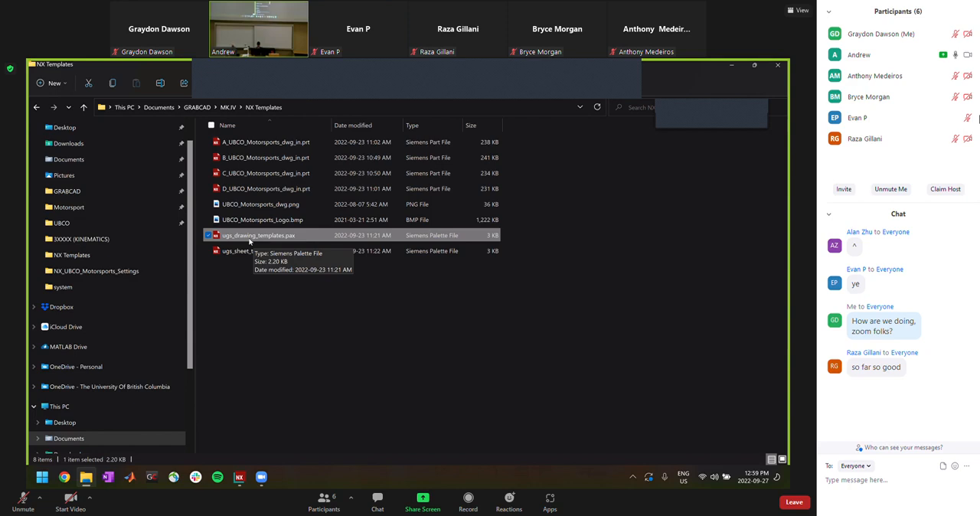
{"action": "left_click", "coordinate": [773, 68]}
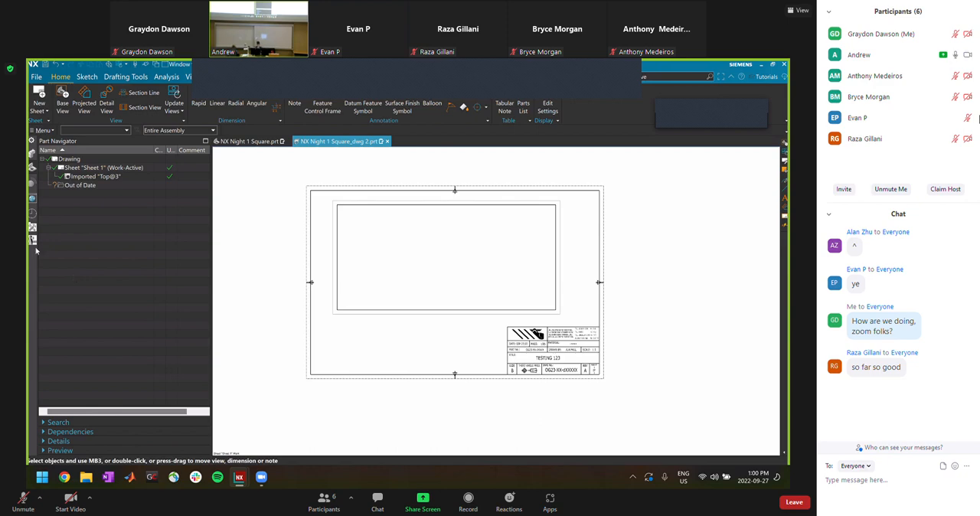
Switch to the NX Night 1 Square part and display the history of recently used parts
{"action": "left_click", "coordinate": [249, 141]}
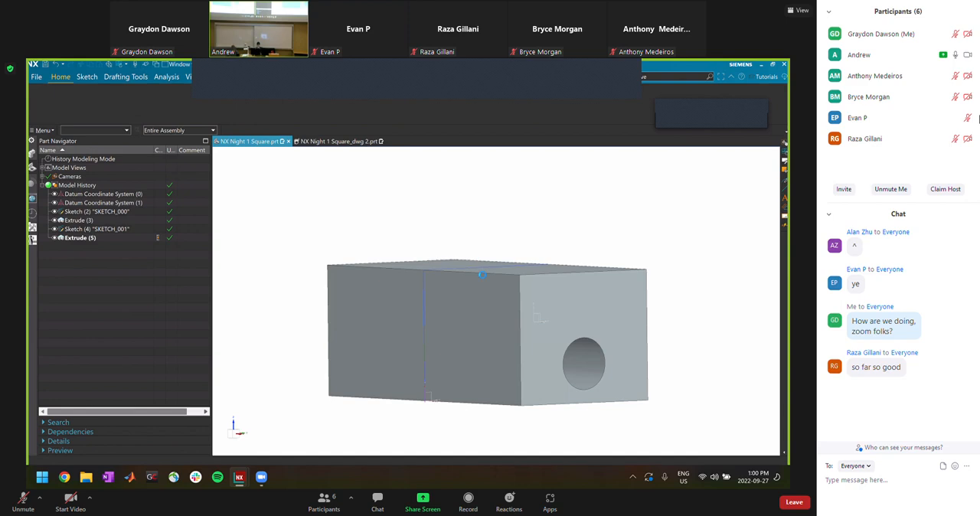
{"action": "scroll", "coordinate": [480, 275], "scroll_direction": "down", "scroll_amount": 1}
{"action": "scroll", "coordinate": [408, 306], "scroll_direction": "down", "scroll_amount": 2}
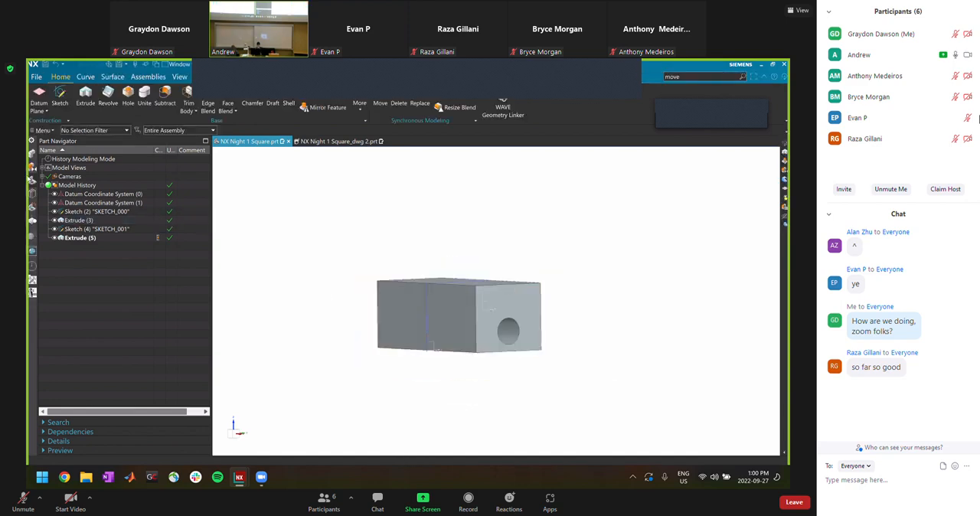
{"action": "left_click", "coordinate": [33, 267]}
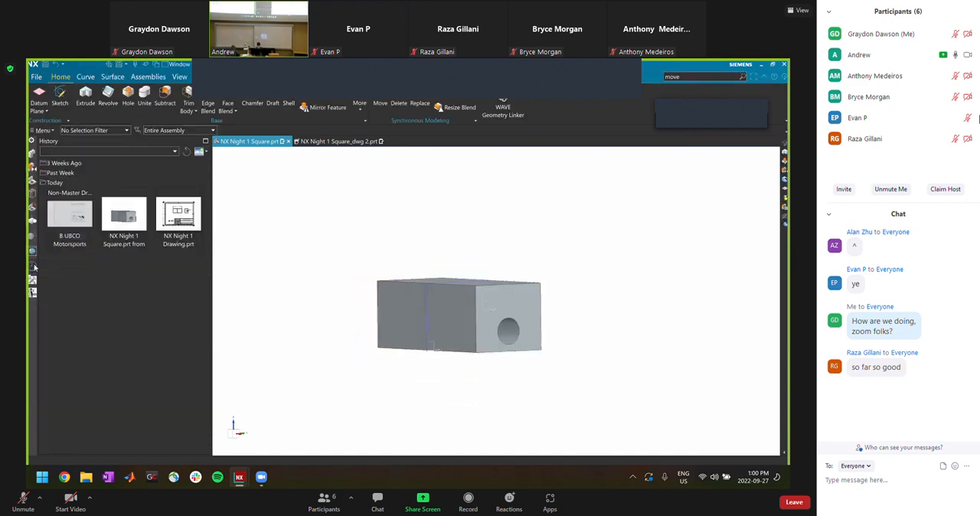
Switch to File Explorer and browse the part files in GRABCAD > MK.IV > 2XXXX (CHASSIS-AERO) > Chassis Design Process
{"action": "left_click", "coordinate": [85, 477]}
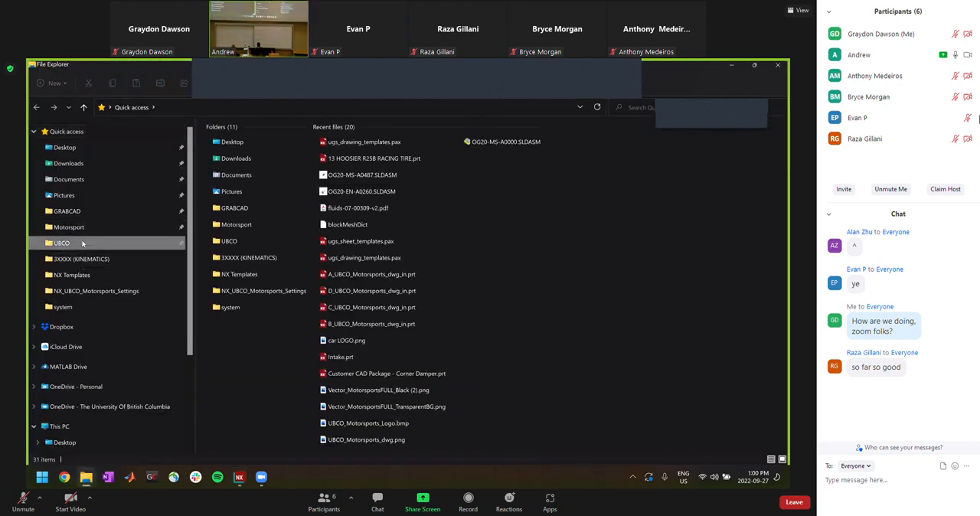
{"action": "left_click", "coordinate": [70, 243]}
{"action": "left_click", "coordinate": [68, 212]}
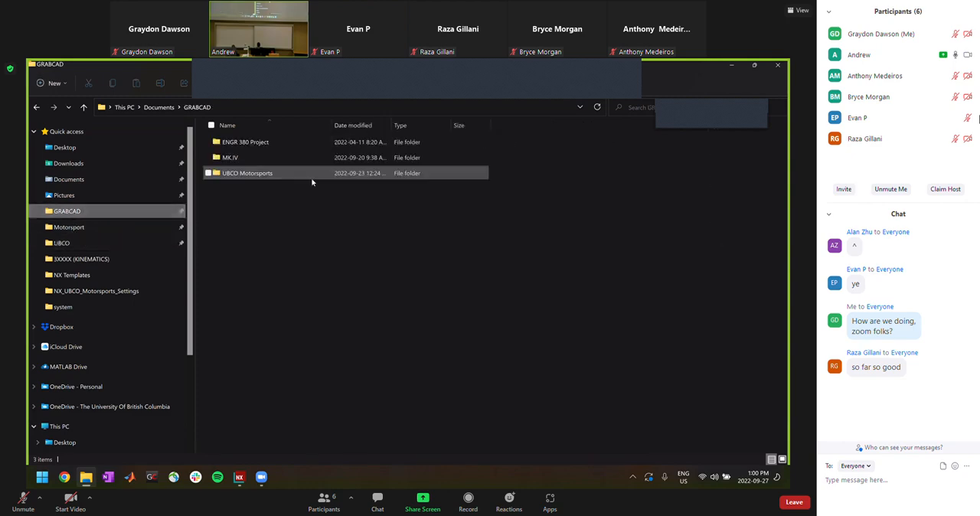
{"action": "double_click", "coordinate": [280, 163]}
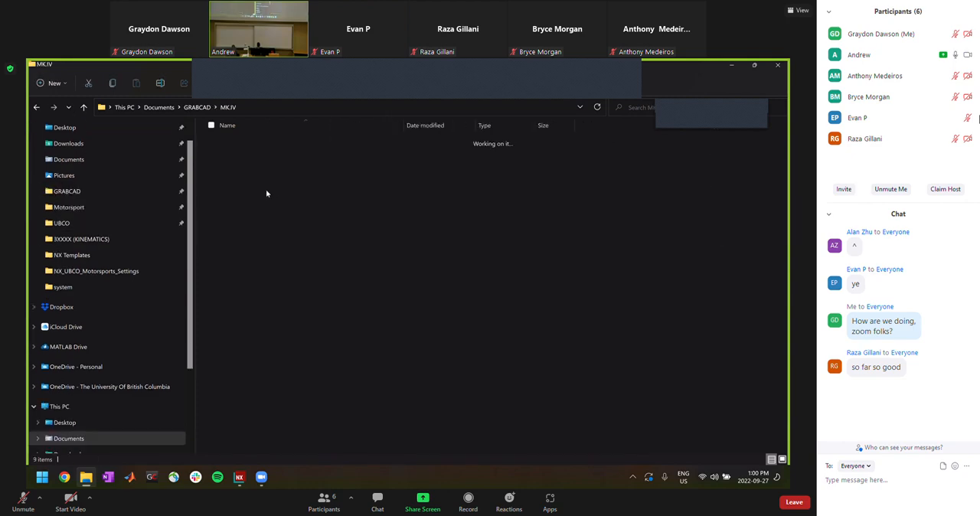
{"action": "double_click", "coordinate": [254, 173]}
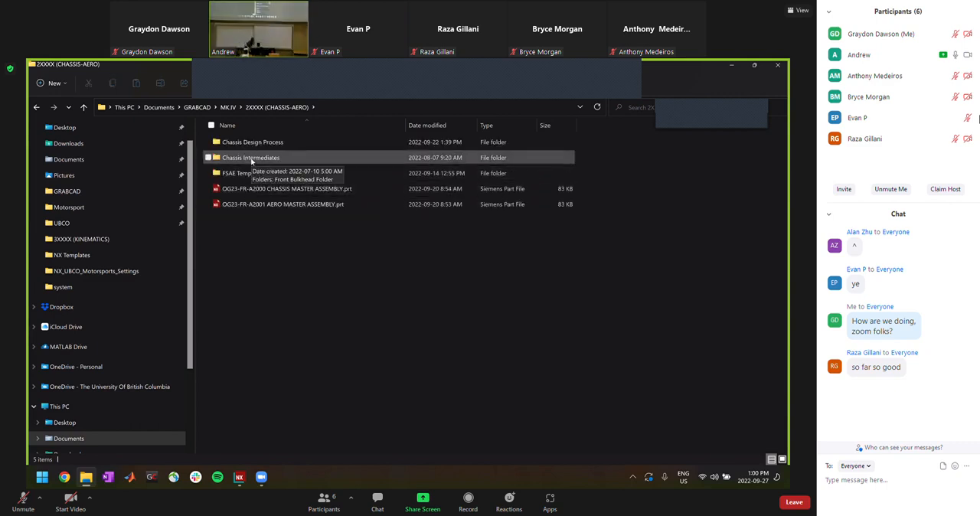
{"action": "double_click", "coordinate": [253, 142]}
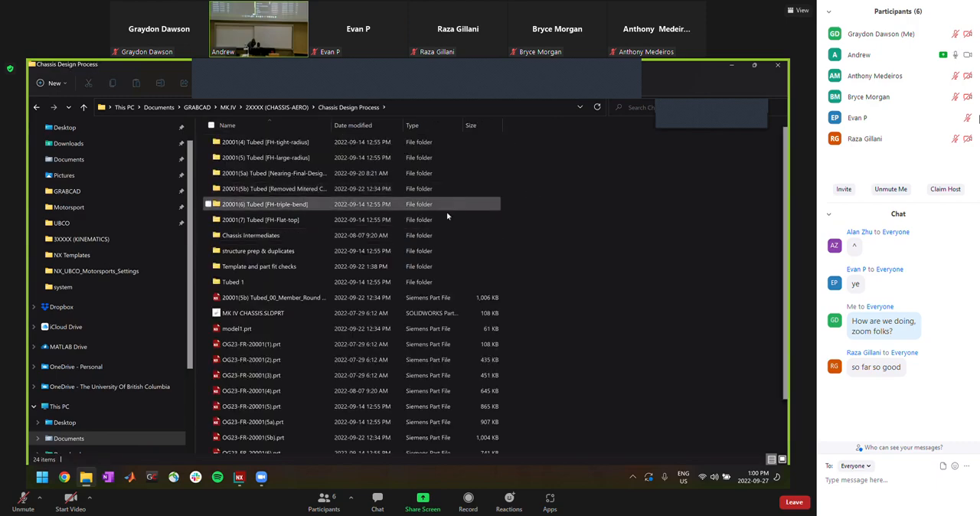
{"action": "scroll", "coordinate": [348, 195], "scroll_direction": "down", "scroll_amount": 1}
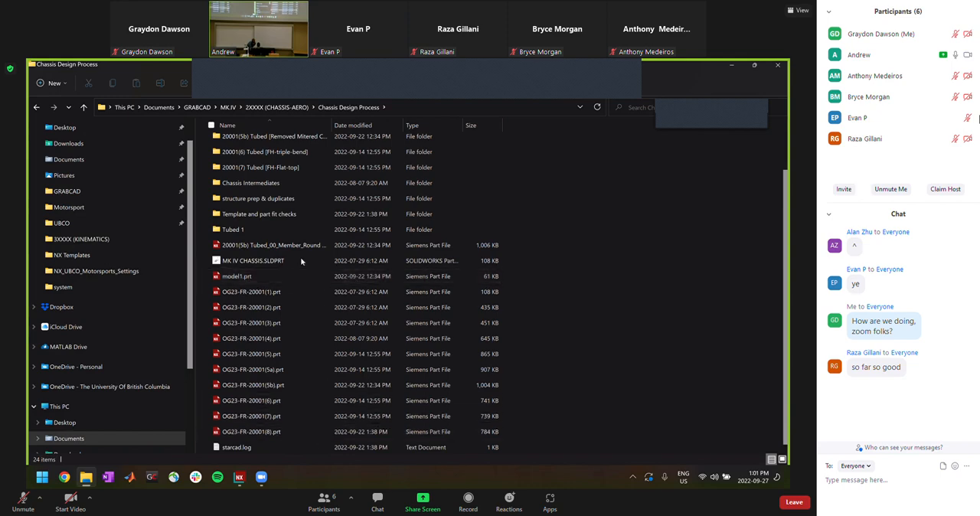
Open 20001(5b) Tubed_00.prt from the 20001(5b) Tubed [Removed Mitered Connections on Roll Hoops] folder in NX and view the chassis frame
{"action": "scroll", "coordinate": [297, 261], "scroll_direction": "up", "scroll_amount": 1}
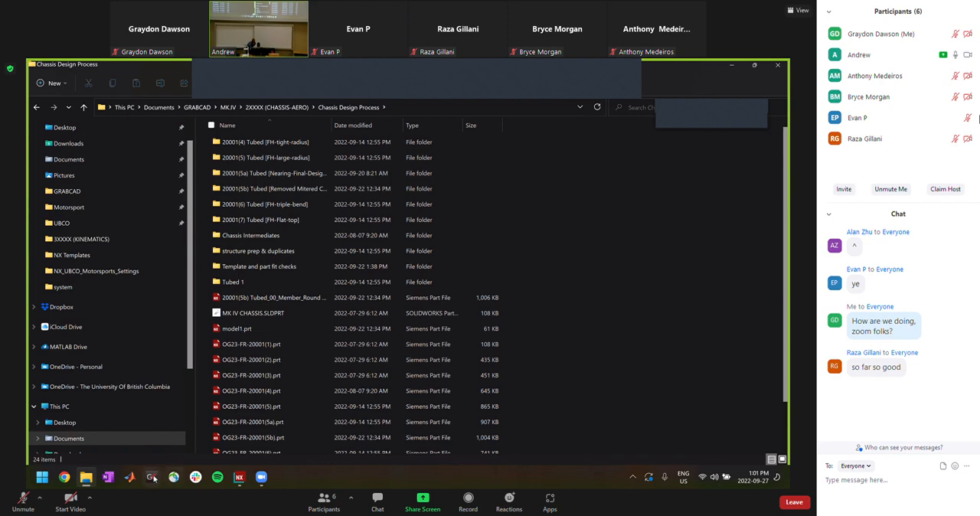
{"action": "double_click", "coordinate": [318, 189]}
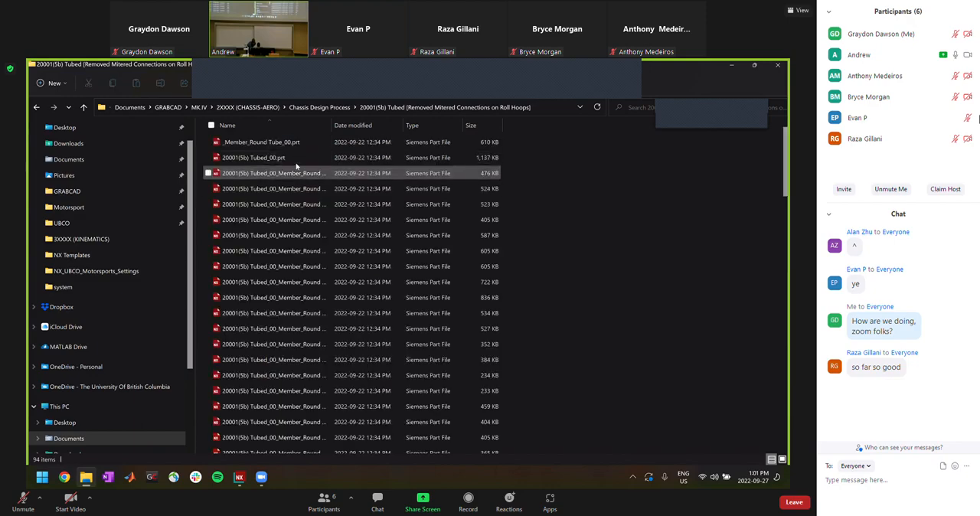
{"action": "double_click", "coordinate": [301, 160]}
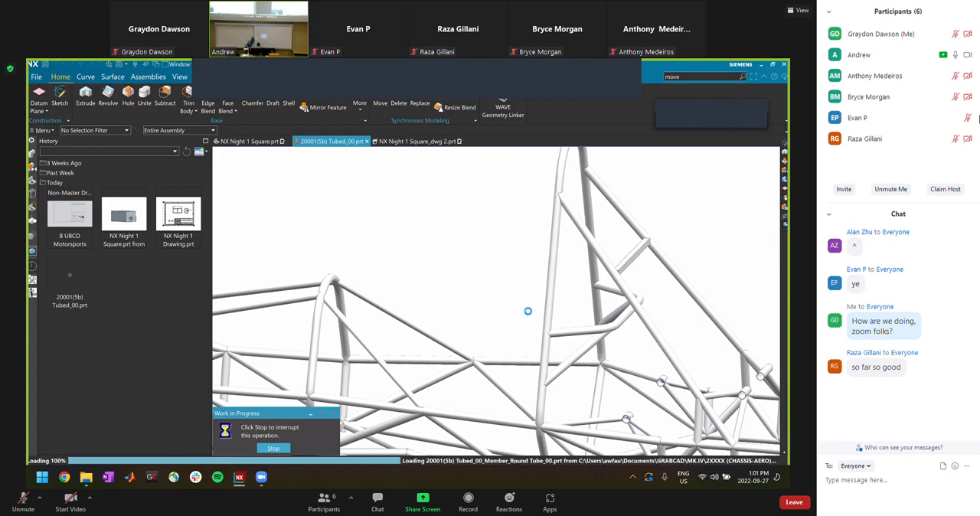
{"action": "left_click", "coordinate": [409, 307]}
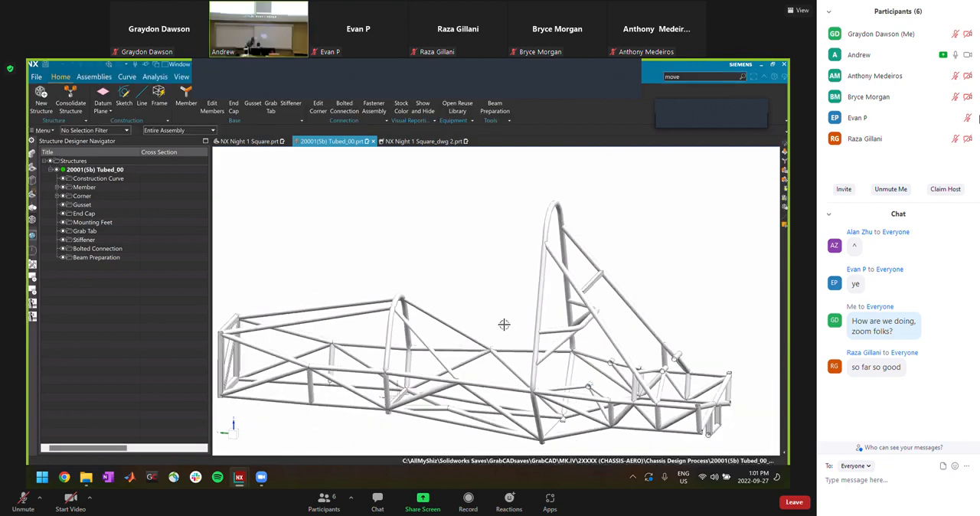
{"action": "scroll", "coordinate": [505, 274], "scroll_direction": "down", "scroll_amount": 3}
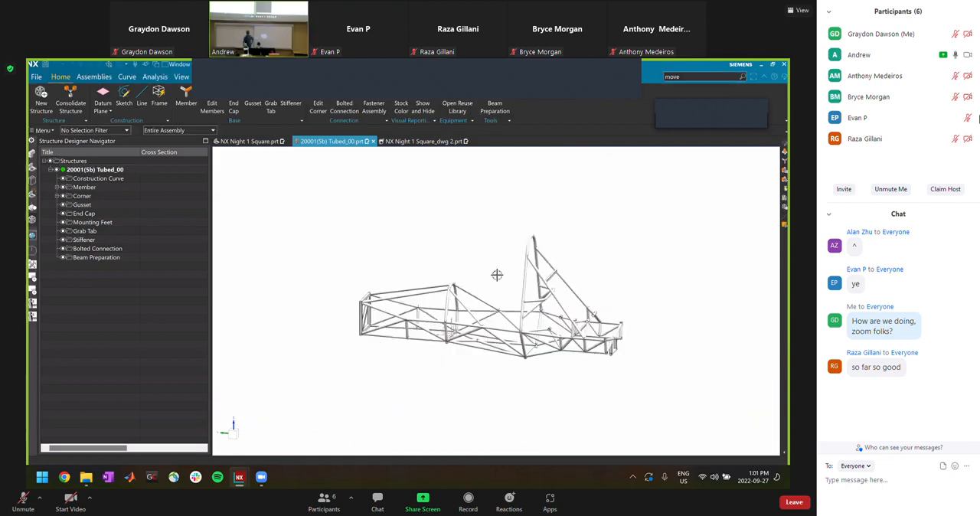
{"action": "middle_click_drag", "start_coordinate": [448, 291], "coordinate": [498, 299]}
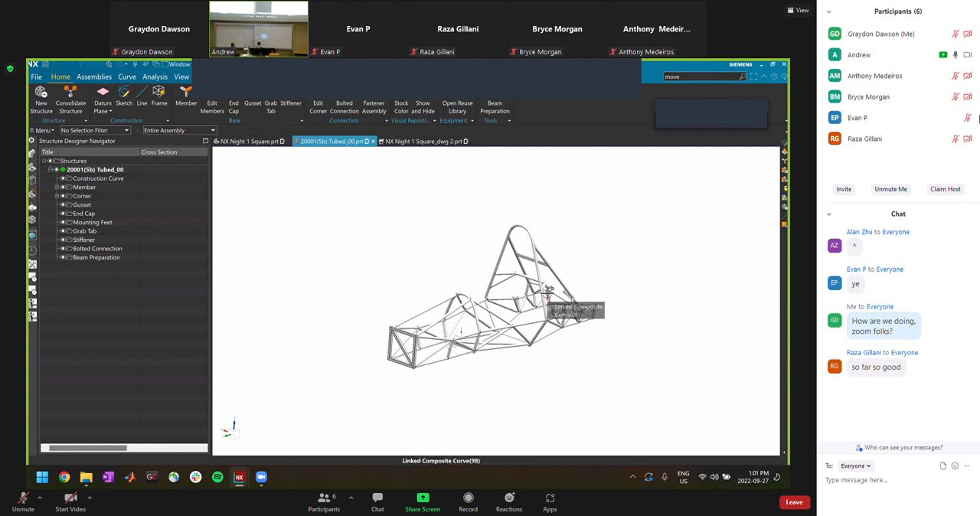
{"action": "scroll", "coordinate": [547, 292], "scroll_direction": "up", "scroll_amount": 5}
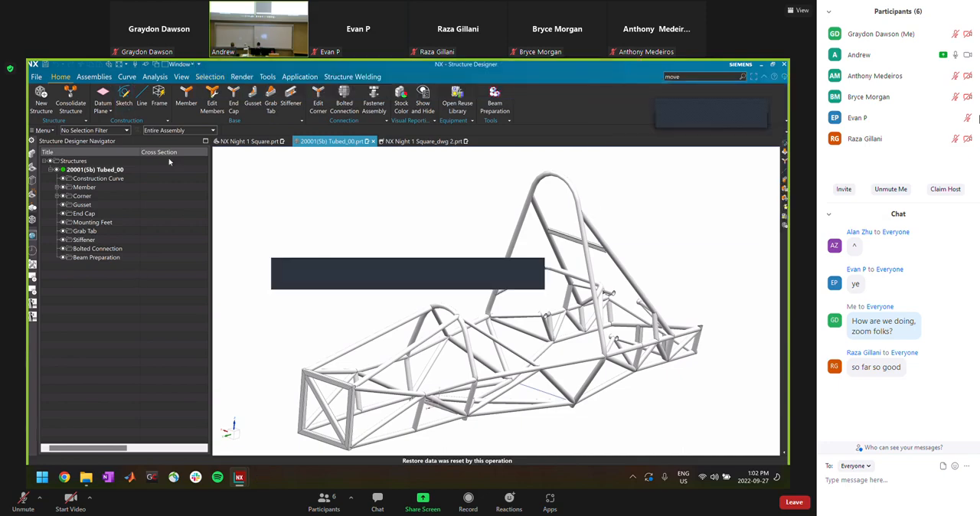
Measure the length of the block's upper edge in the NX Night 1 Square part and return to the 20001(5b) Tubed_00 part
{"action": "left_click", "coordinate": [250, 142]}
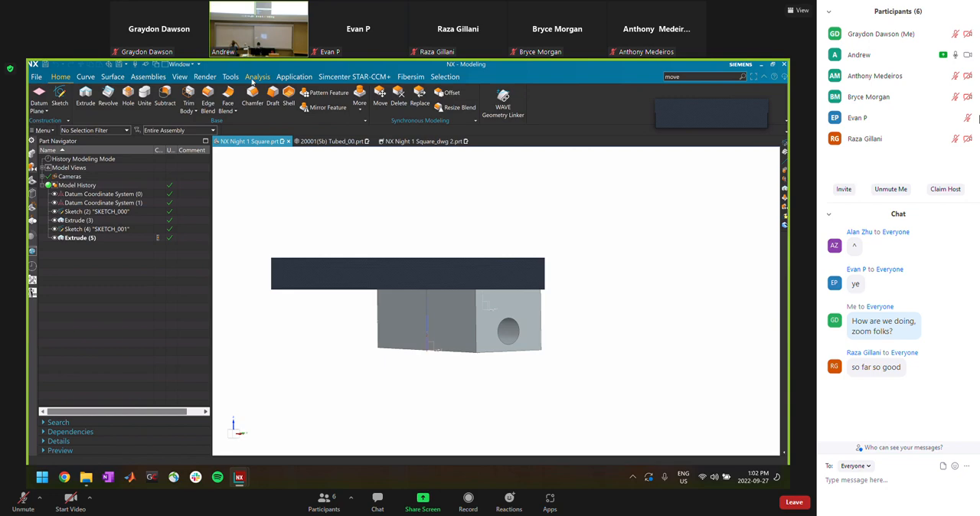
{"action": "left_click", "coordinate": [255, 79]}
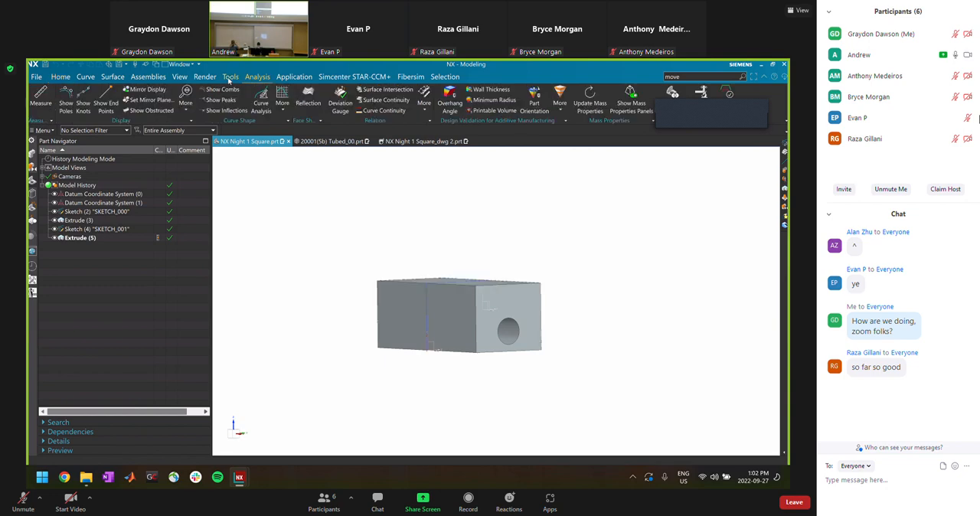
{"action": "left_click", "coordinate": [230, 77]}
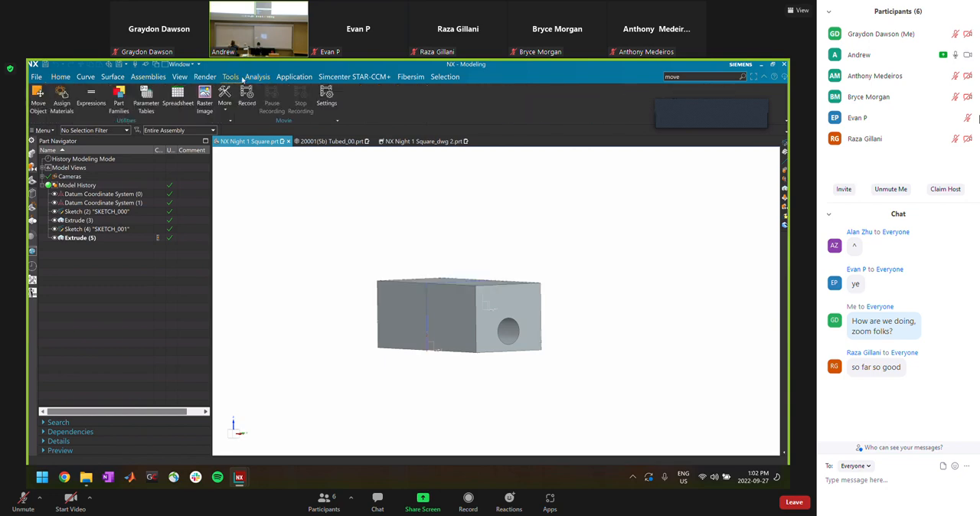
{"action": "left_click", "coordinate": [260, 78]}
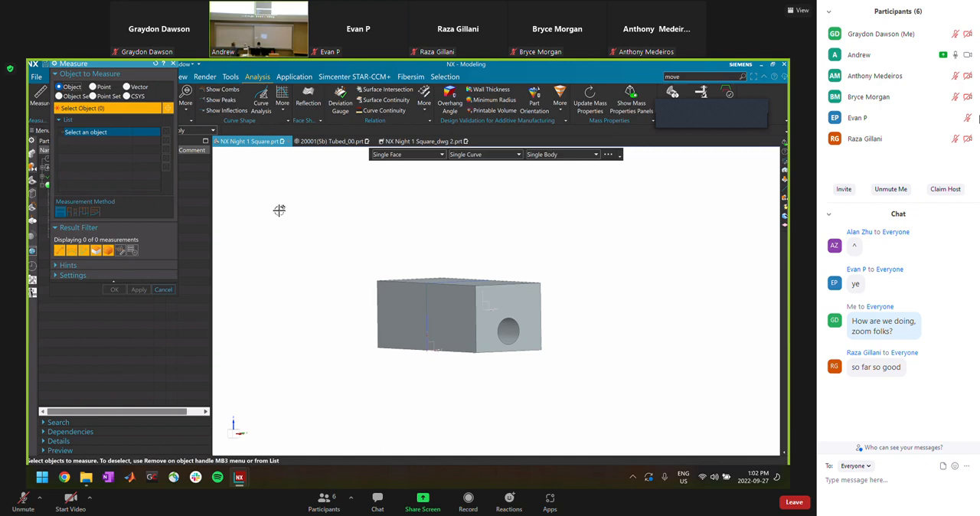
{"action": "left_click", "coordinate": [413, 282]}
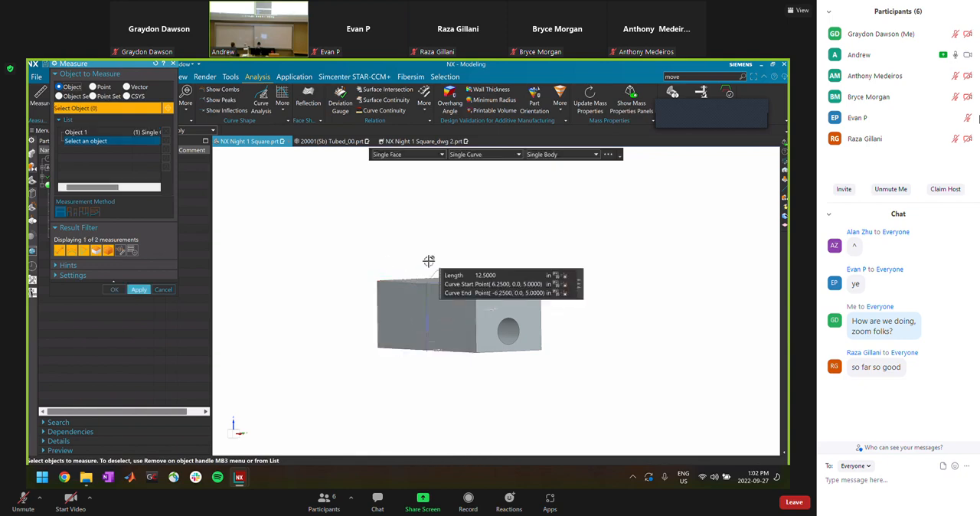
{"action": "left_click", "coordinate": [163, 289]}
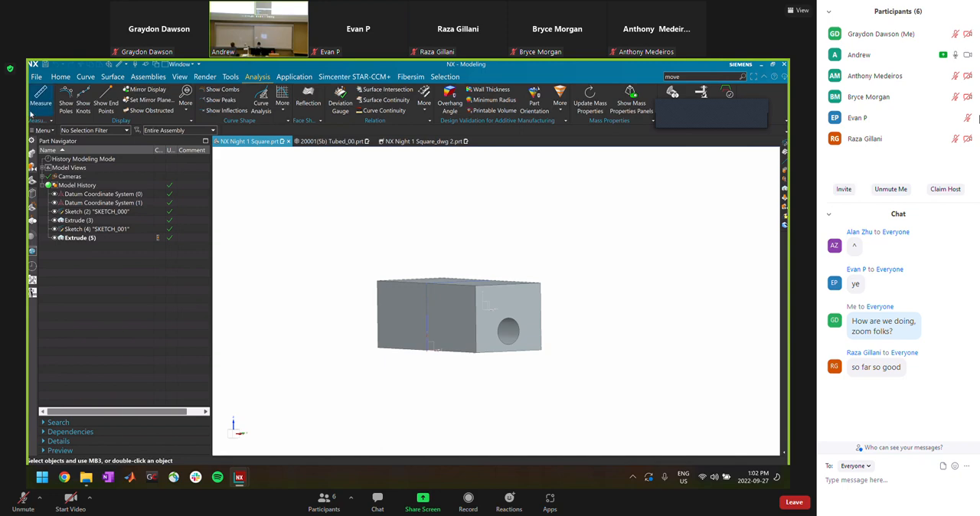
{"action": "left_click", "coordinate": [59, 77]}
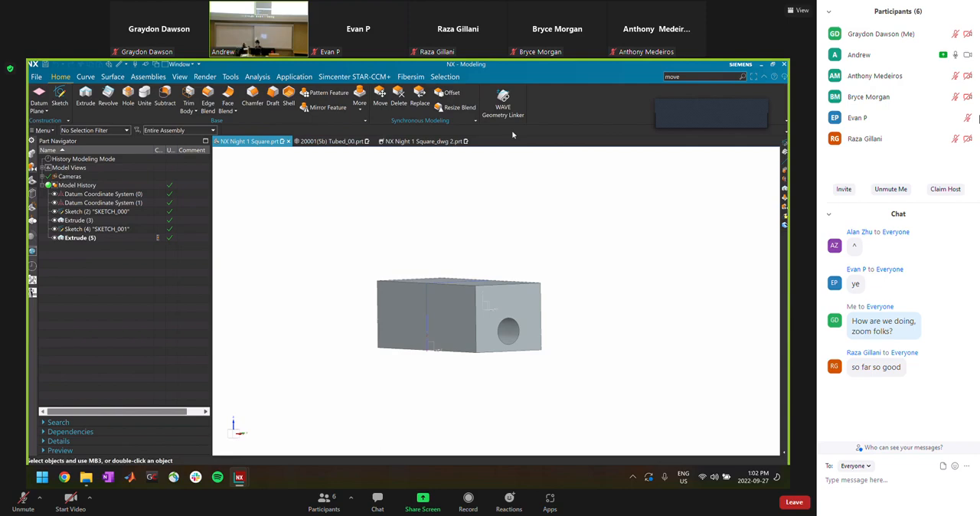
{"action": "left_click", "coordinate": [334, 141]}
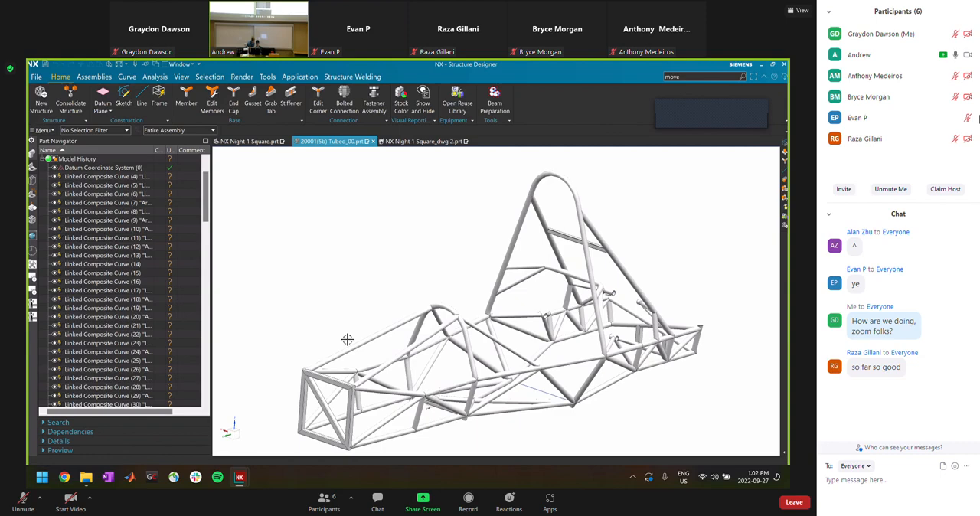
{"action": "key", "text": "ctrl+j"}
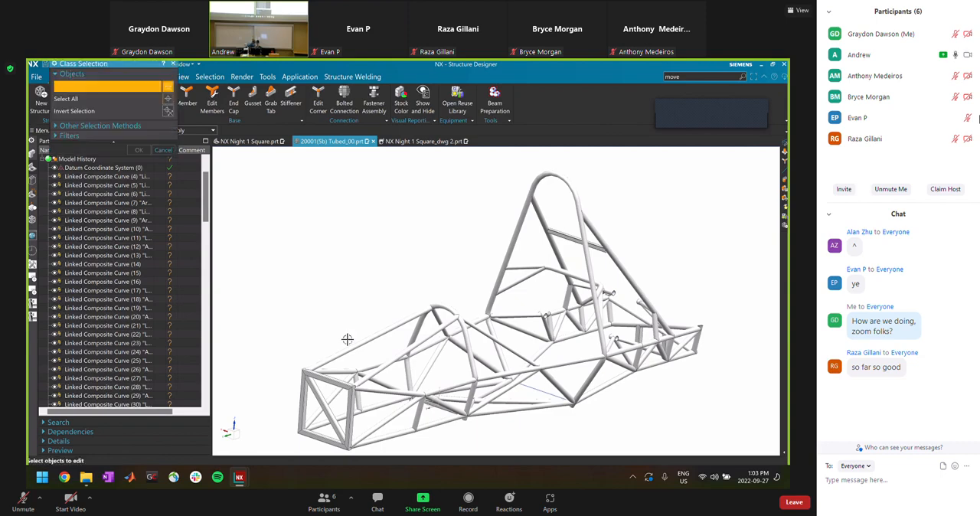
{"action": "left_click", "coordinate": [333, 383]}
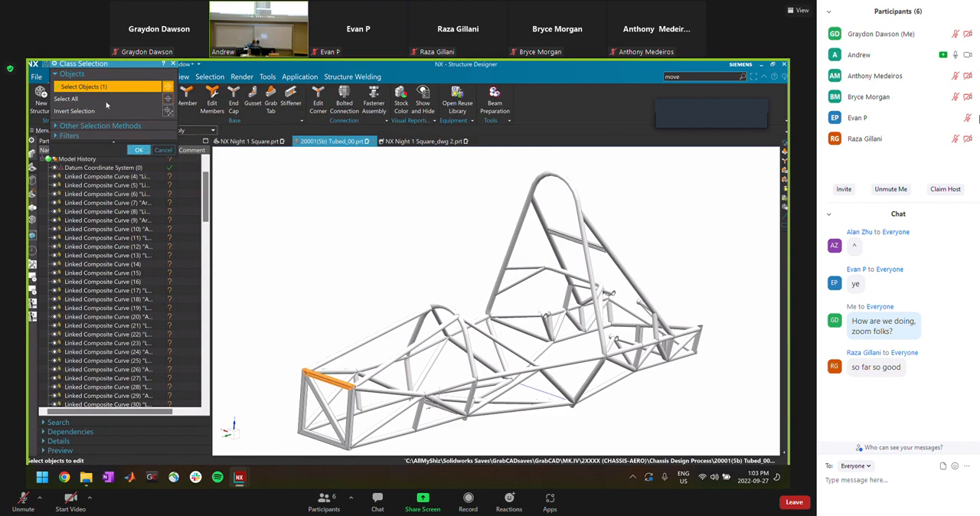
{"action": "left_click", "coordinate": [318, 374], "text": "shift"}
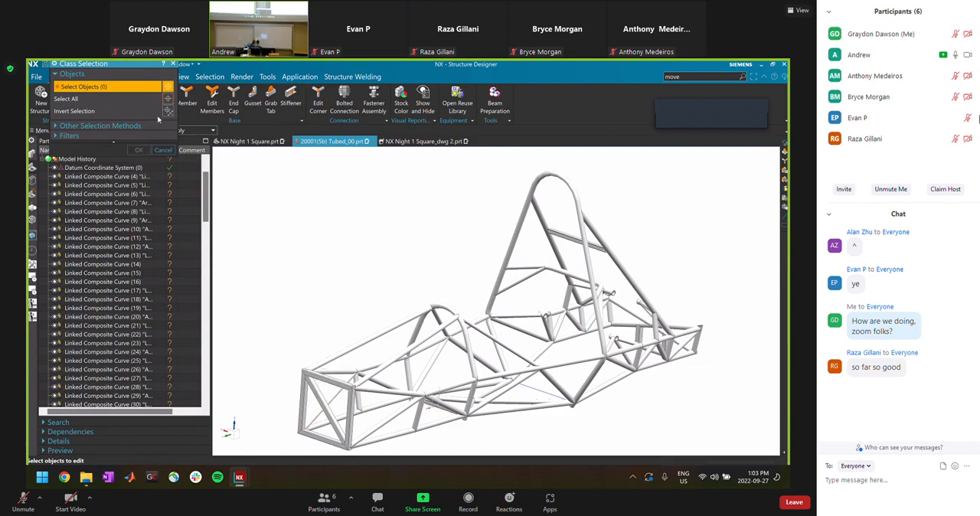
{"action": "left_click", "coordinate": [163, 149]}
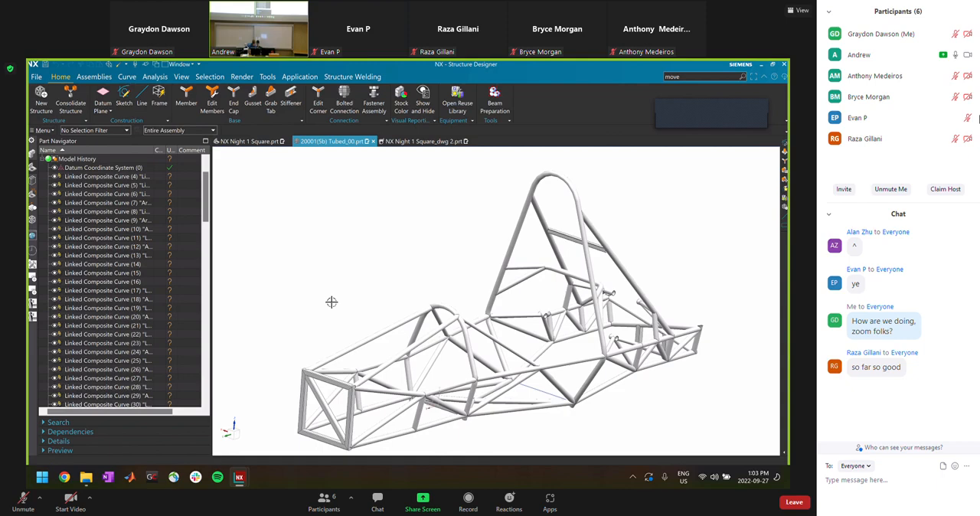
Edit the object display of the chassis's upper front cross tube, setting a green color, a dotted line style and a different line width
{"action": "left_click", "coordinate": [328, 377]}
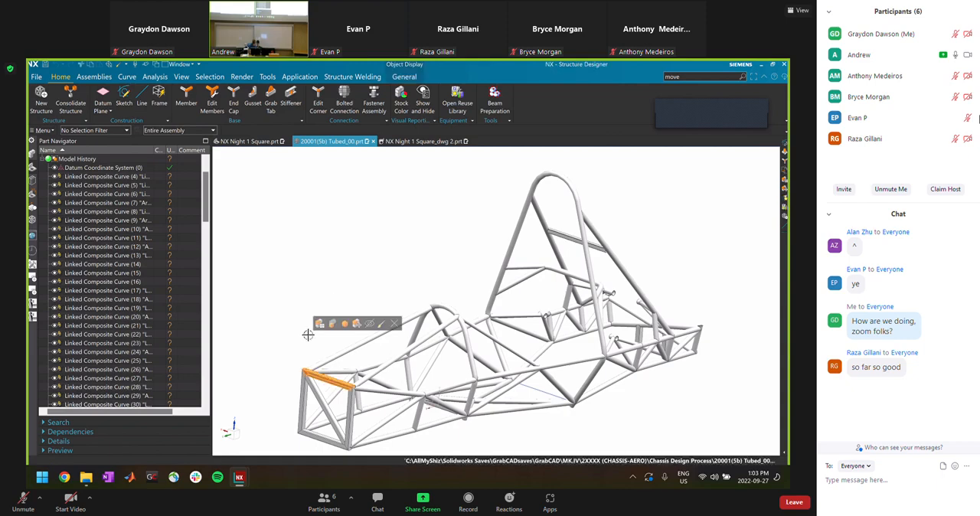
{"action": "key", "text": "ctrl+j"}
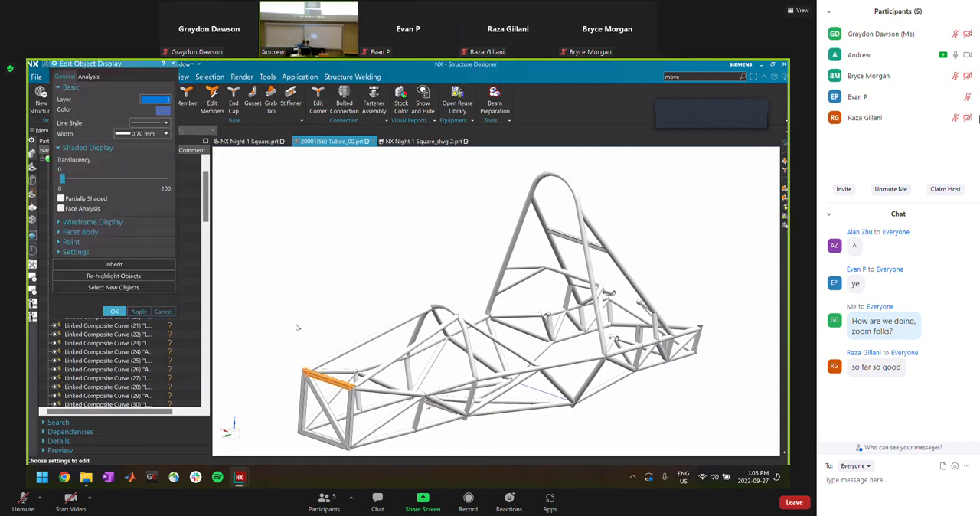
{"action": "left_click", "coordinate": [162, 111]}
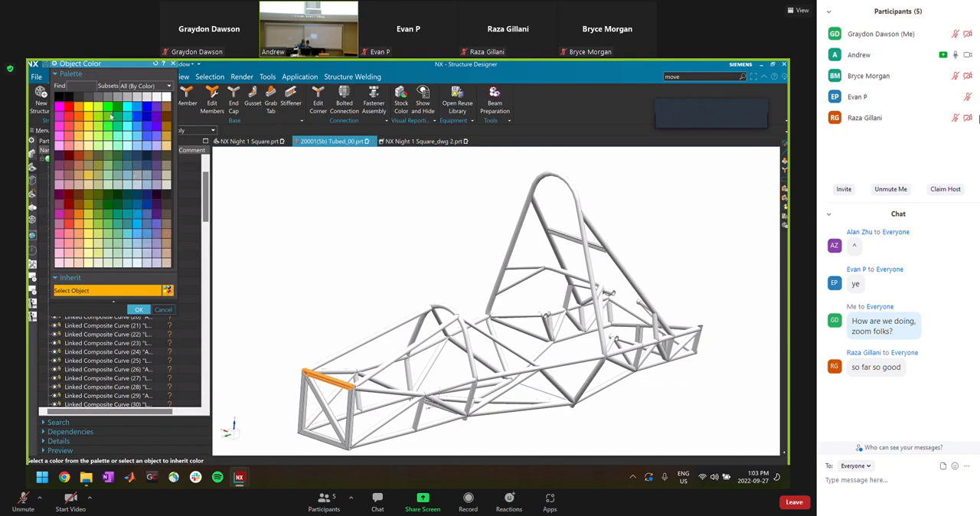
{"action": "left_click", "coordinate": [139, 309]}
{"action": "left_click", "coordinate": [145, 123]}
{"action": "left_click", "coordinate": [156, 175]}
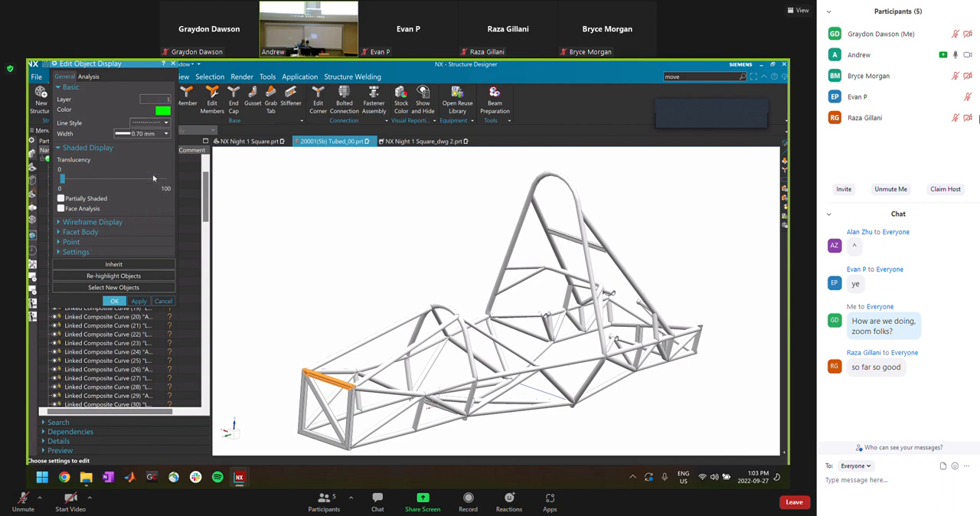
{"action": "left_click", "coordinate": [149, 134]}
{"action": "left_click", "coordinate": [137, 192]}
{"action": "left_click", "coordinate": [114, 301]}
{"action": "scroll", "coordinate": [335, 402], "scroll_direction": "up", "scroll_amount": 10}
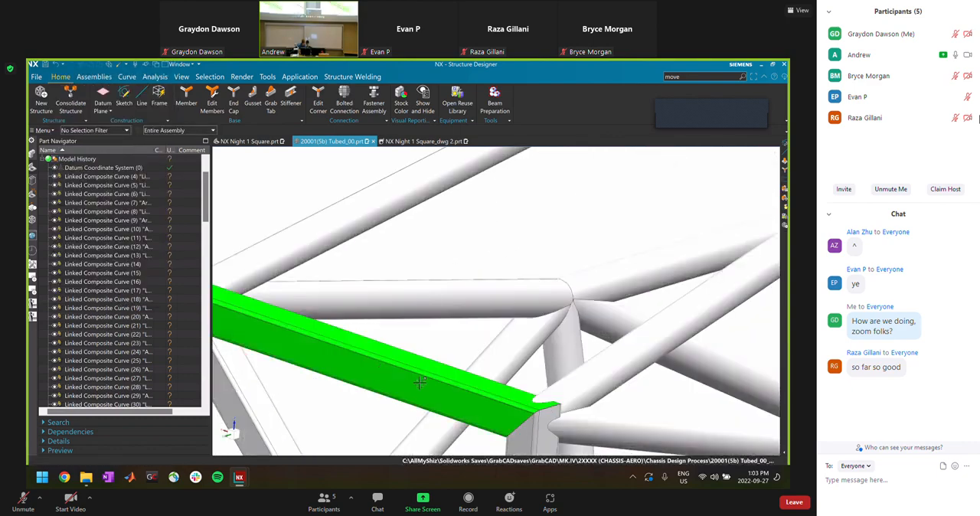
{"action": "scroll", "coordinate": [428, 382], "scroll_direction": "down", "scroll_amount": 5}
{"action": "scroll", "coordinate": [365, 293], "scroll_direction": "down", "scroll_amount": 5}
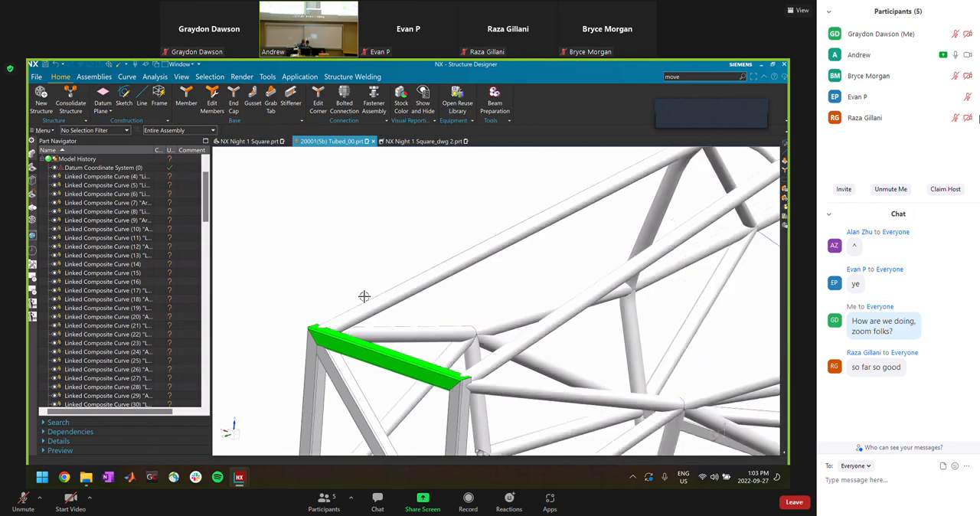
{"action": "scroll", "coordinate": [389, 328], "scroll_direction": "down", "scroll_amount": 3}
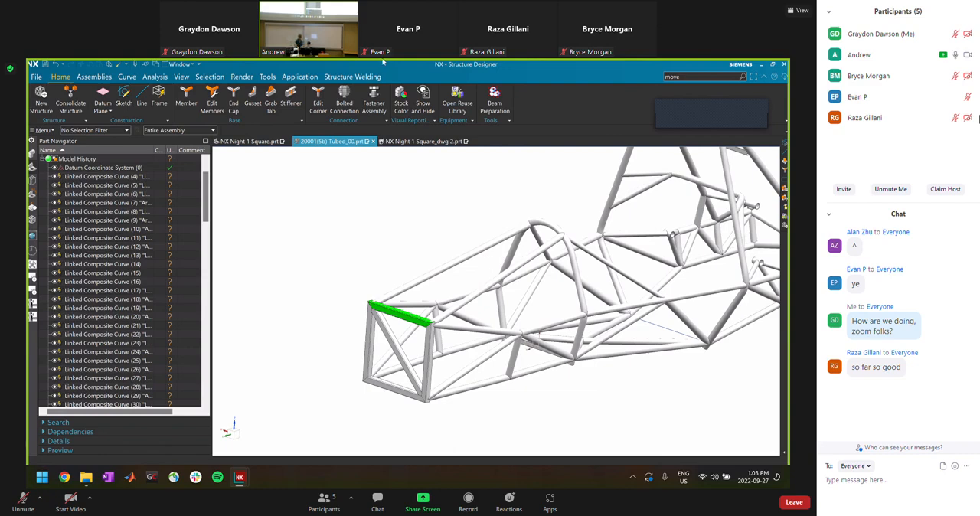
Switch to the NX Night 1 Square part and examine the block from the side and from below
{"action": "left_click", "coordinate": [248, 142]}
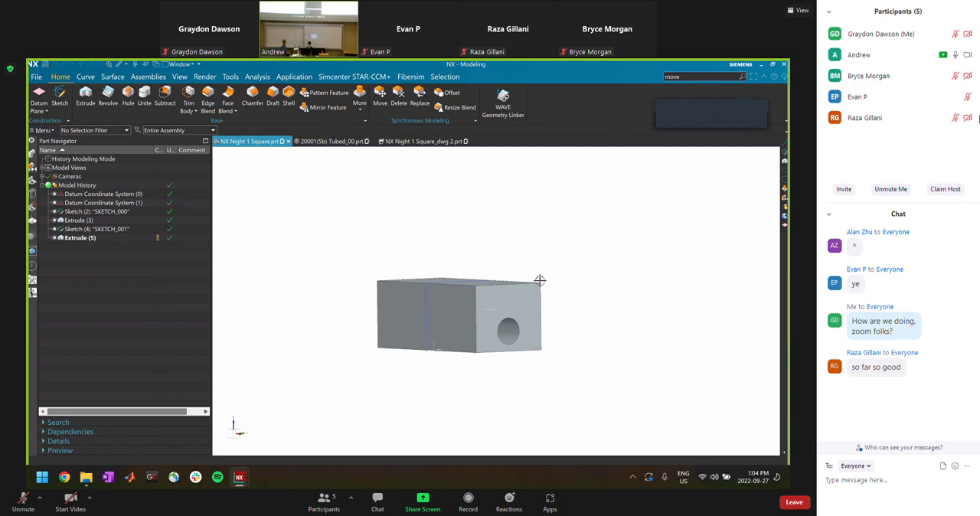
{"action": "middle_click_drag", "start_coordinate": [411, 329], "coordinate": [458, 321]}
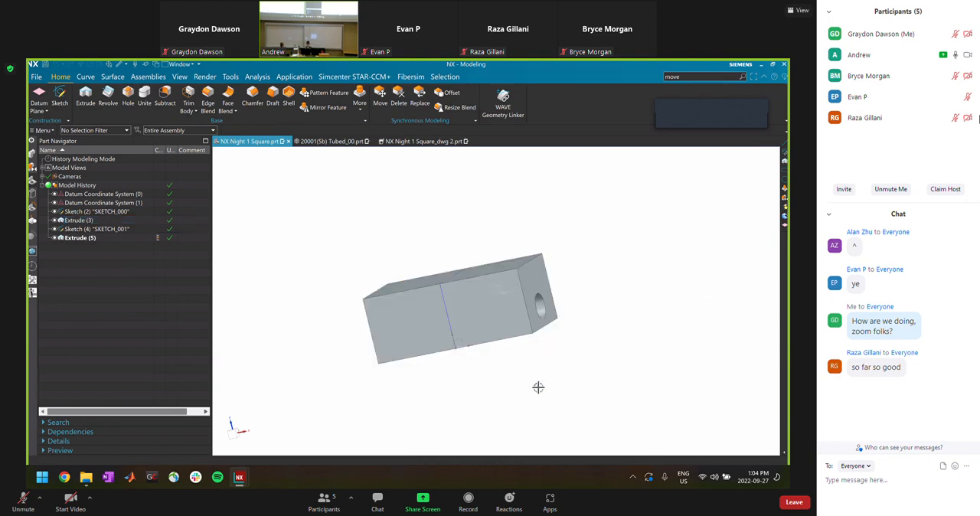
{"action": "middle_click_drag", "start_coordinate": [506, 371], "coordinate": [543, 331]}
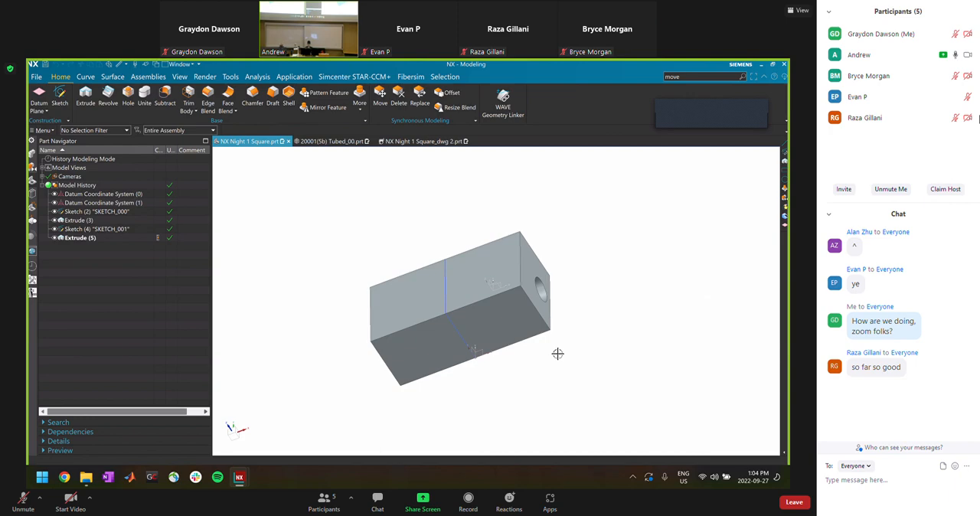
{"action": "key", "text": "XF86AudioLowerVolume"}
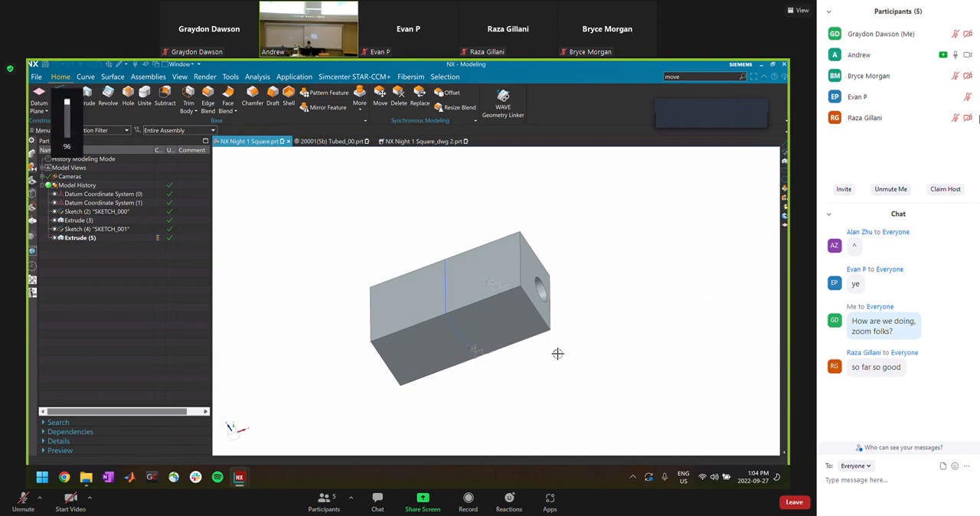
{"action": "key", "text": "XF86AudioRaiseVolume"}
{"action": "key", "text": "ctrl+b"}
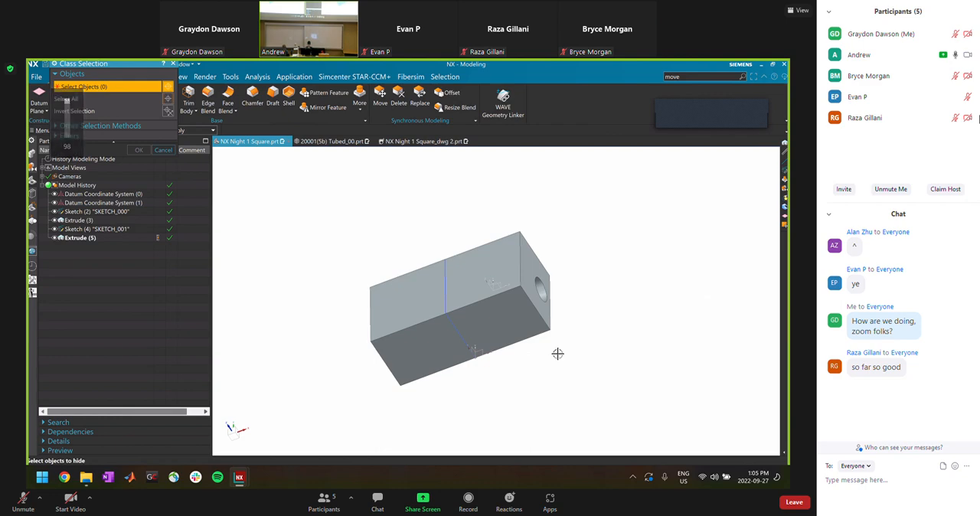
{"action": "key", "text": "Escape"}
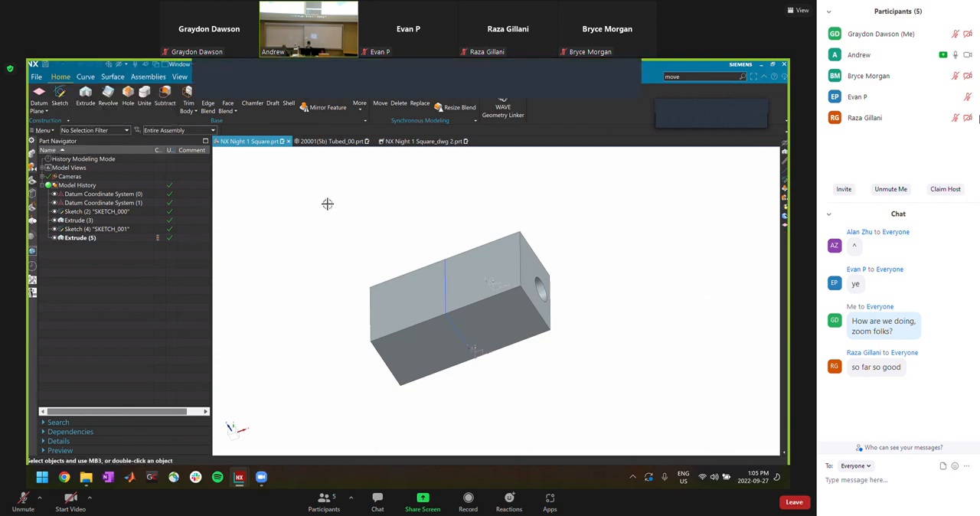
{"action": "key", "text": "XF86AudioLowerVolume"}
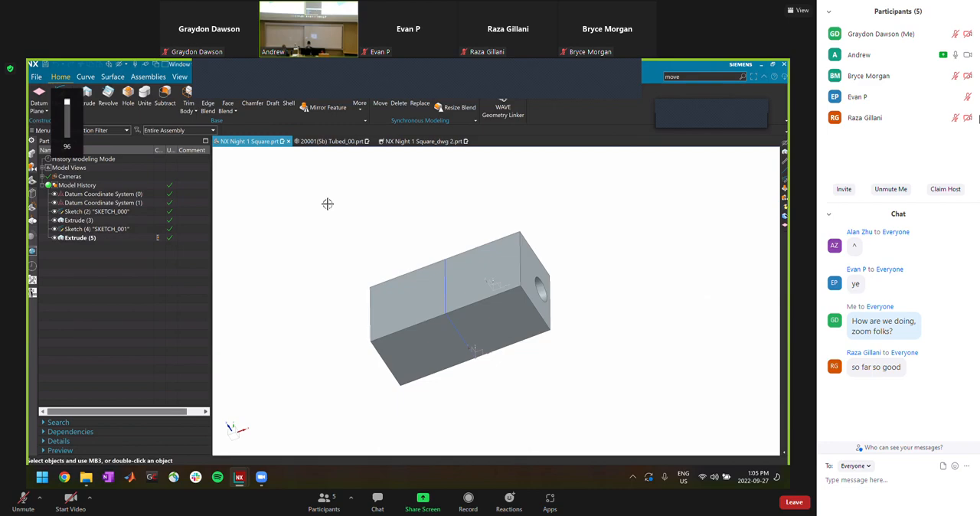
Close the NX Night 1 Square part, keeping the 20001(5b) Tubed_00 chassis assembly open
{"action": "key", "text": "ctrl+Tab"}
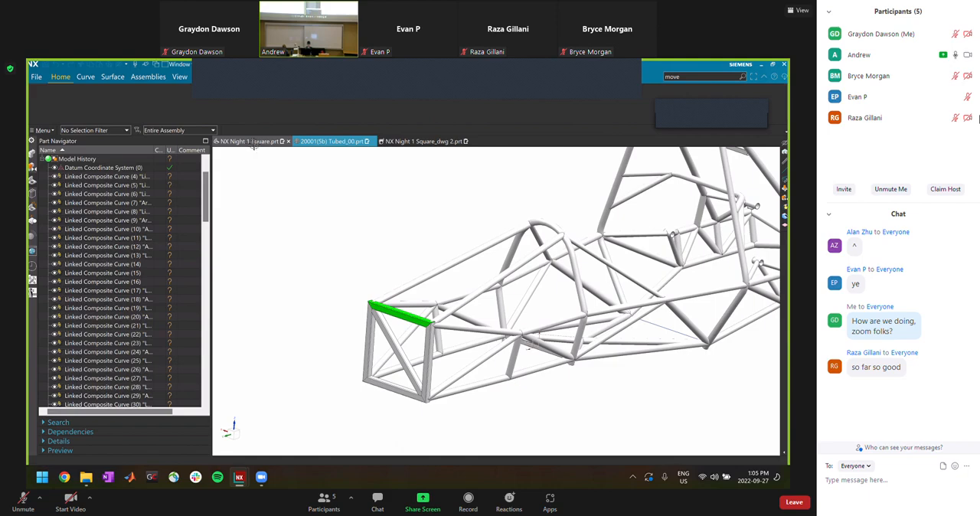
{"action": "left_click", "coordinate": [293, 142]}
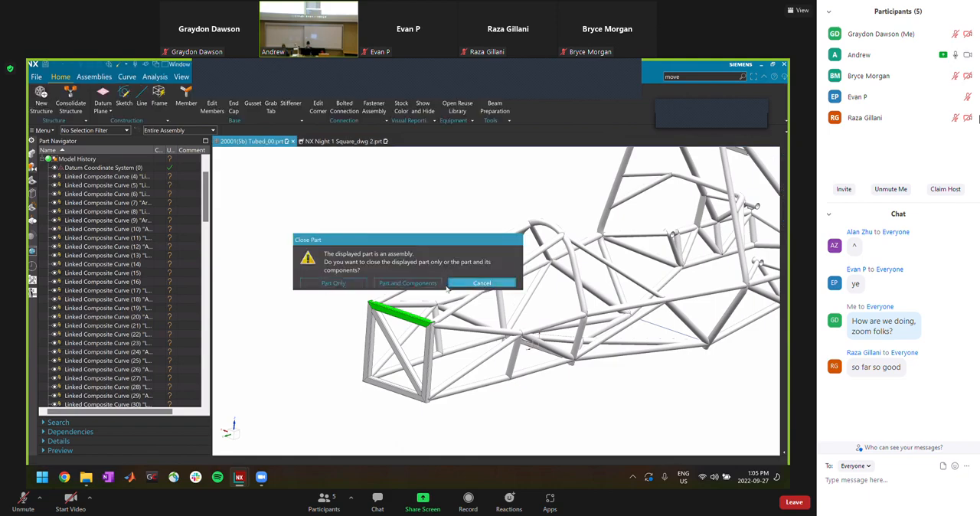
{"action": "left_click", "coordinate": [453, 285]}
{"action": "left_click", "coordinate": [470, 283]}
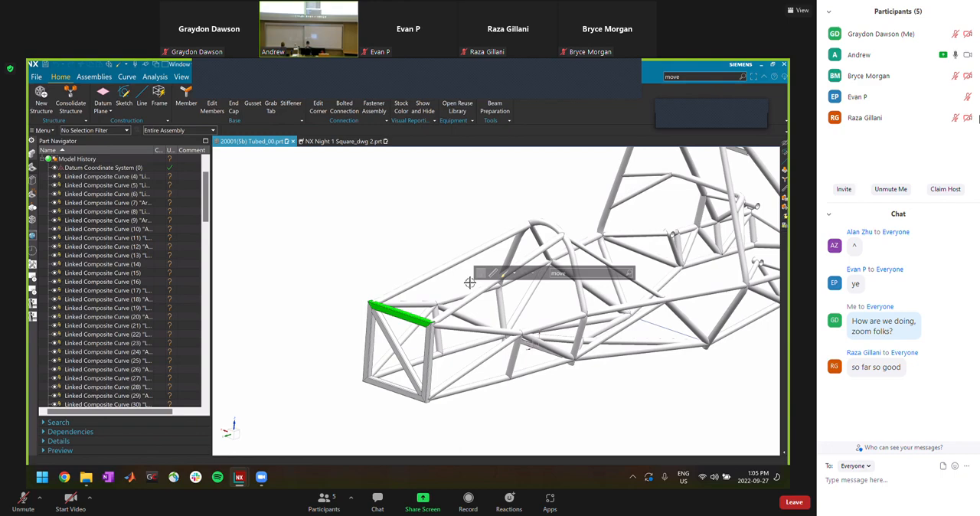
Display the NX Night 1 Square_dwg 2 drawing part and switch it from Drafting to the Modeling application
{"action": "left_click", "coordinate": [322, 142]}
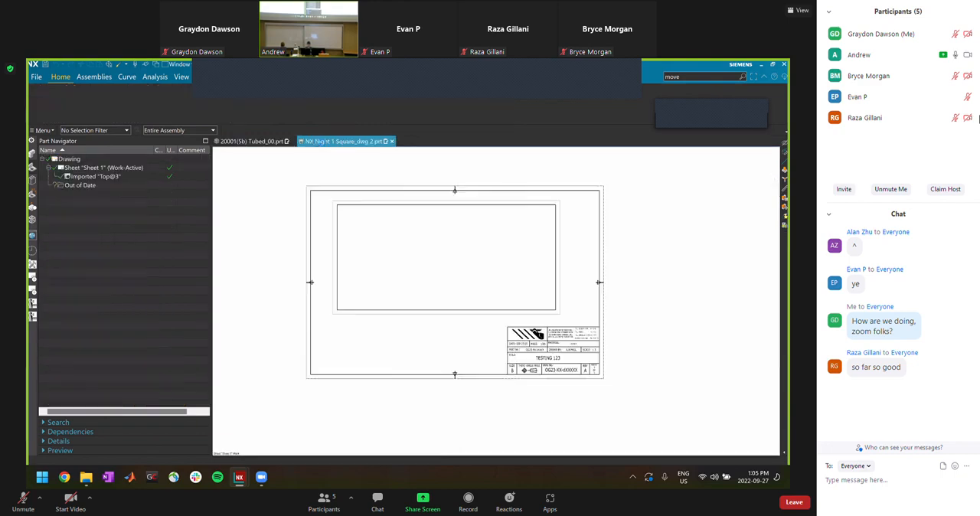
{"action": "left_click", "coordinate": [402, 296]}
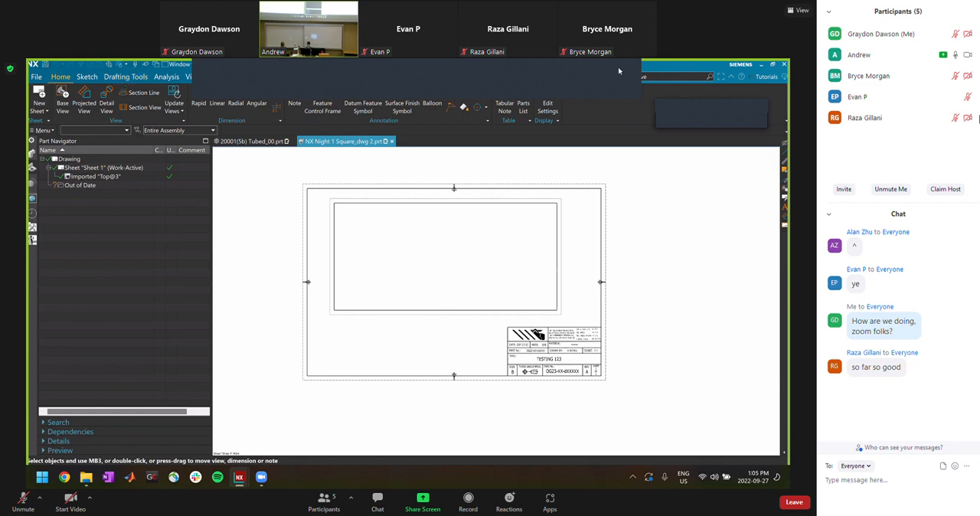
{"action": "left_click", "coordinate": [289, 77]}
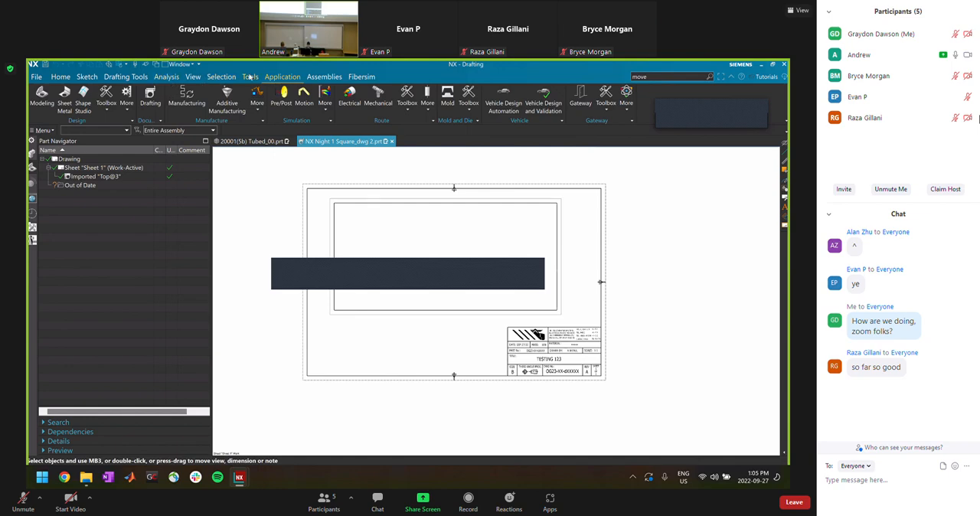
{"action": "left_click", "coordinate": [42, 95]}
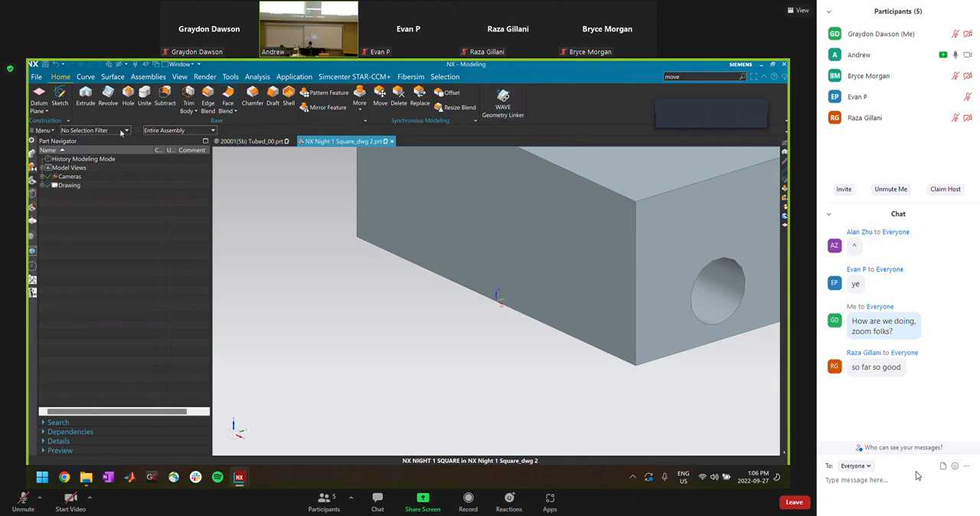
{"action": "left_click", "coordinate": [37, 131]}
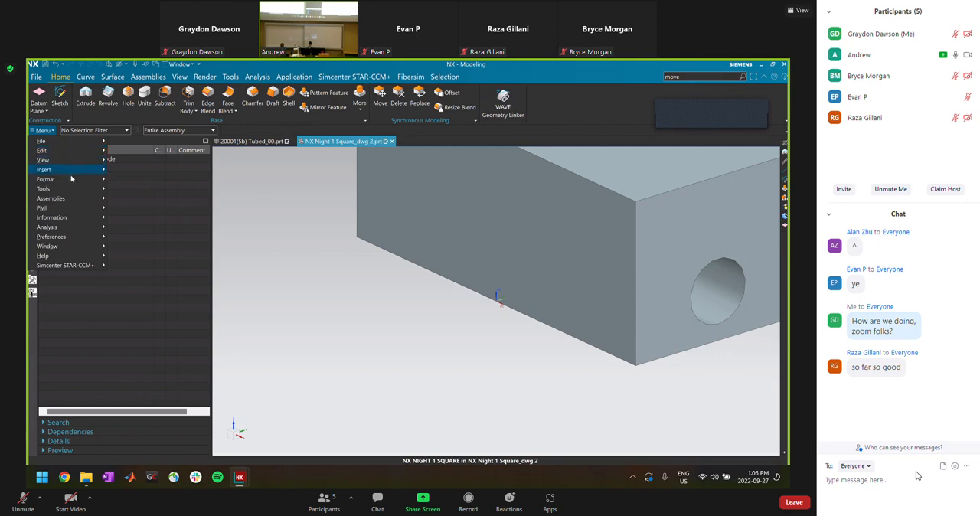
{"action": "mouse_move", "coordinate": [74, 196]}
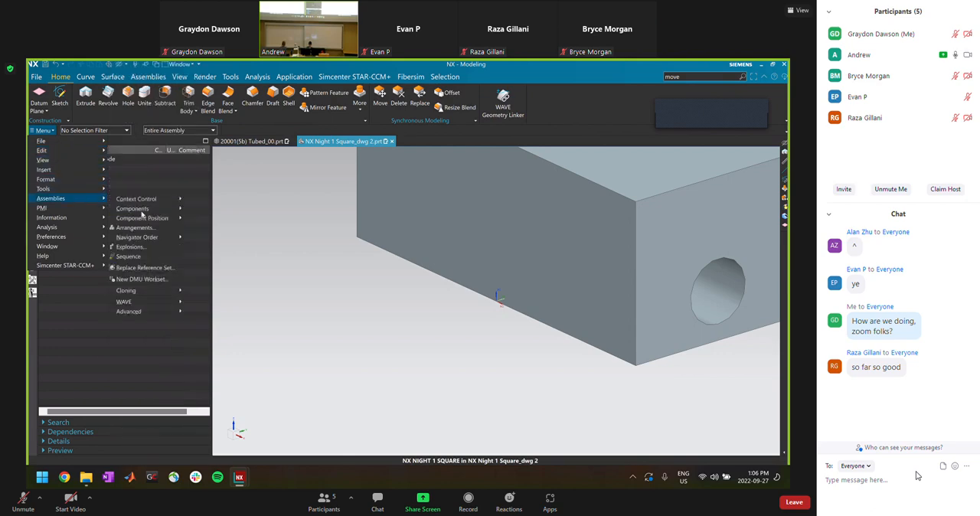
{"action": "mouse_move", "coordinate": [143, 209]}
{"action": "left_click", "coordinate": [223, 221]}
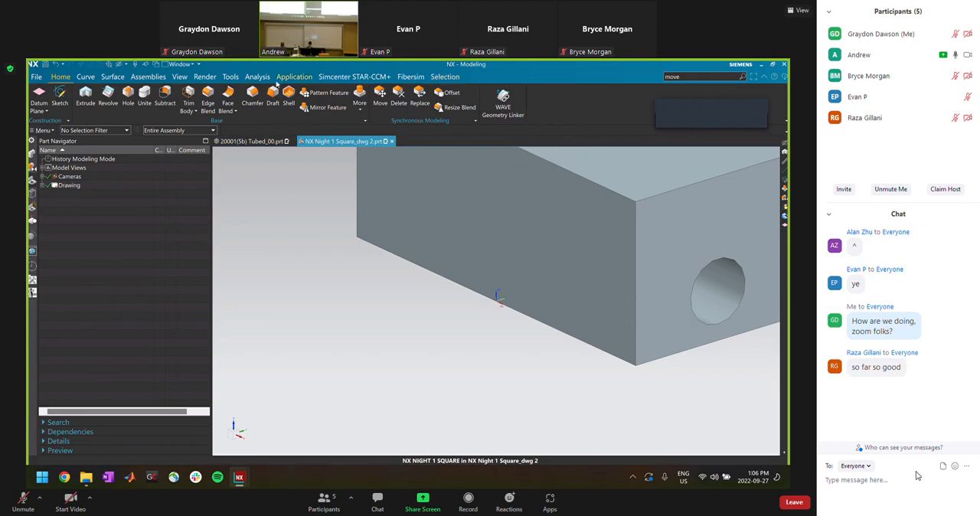
Examine the WAVE Geometry Linker's geometry types and Composite Curve settings, and close it without linking anything
{"action": "left_click", "coordinate": [502, 113]}
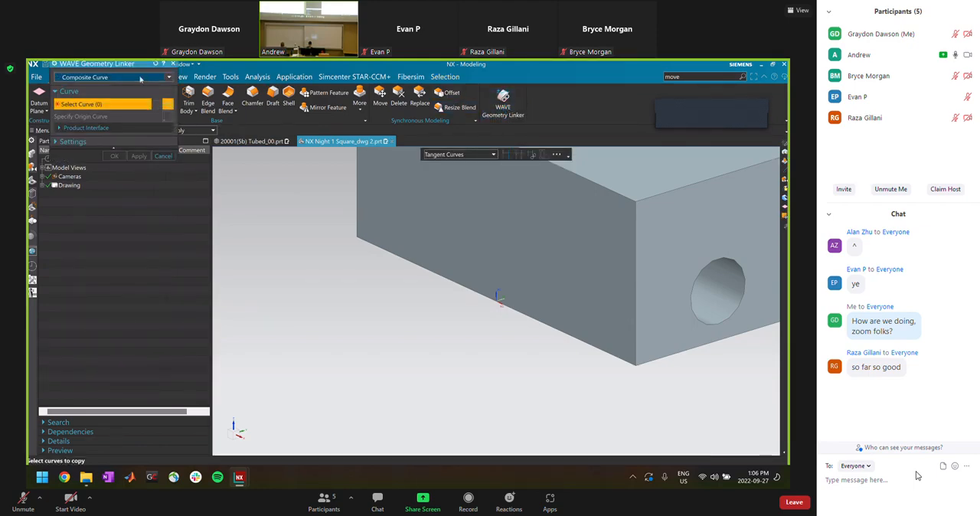
{"action": "left_click", "coordinate": [140, 78]}
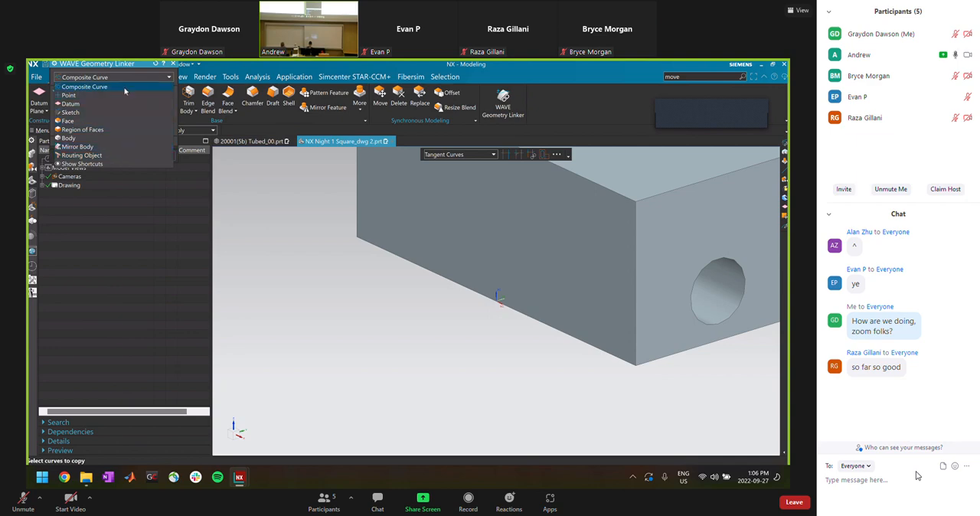
{"action": "left_click", "coordinate": [142, 72]}
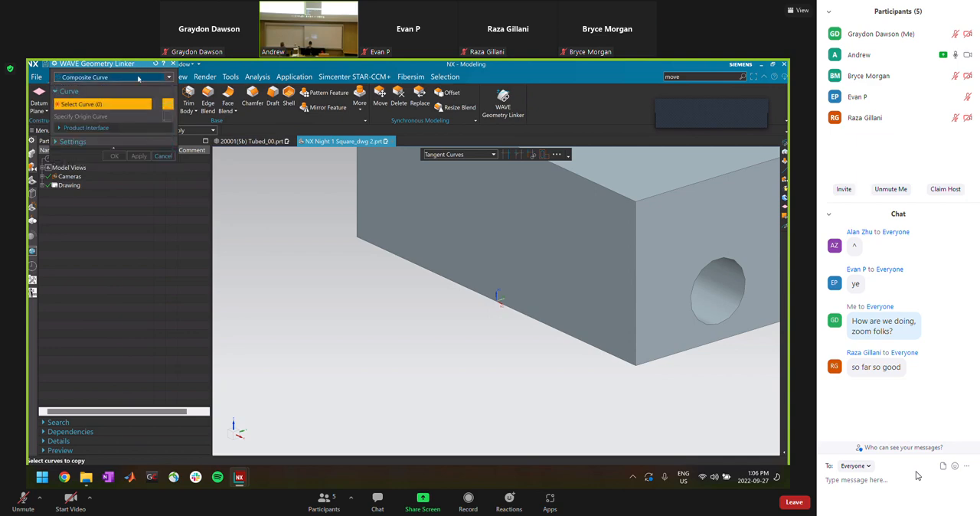
{"action": "left_click_drag", "start_coordinate": [137, 64], "coordinate": [249, 180]}
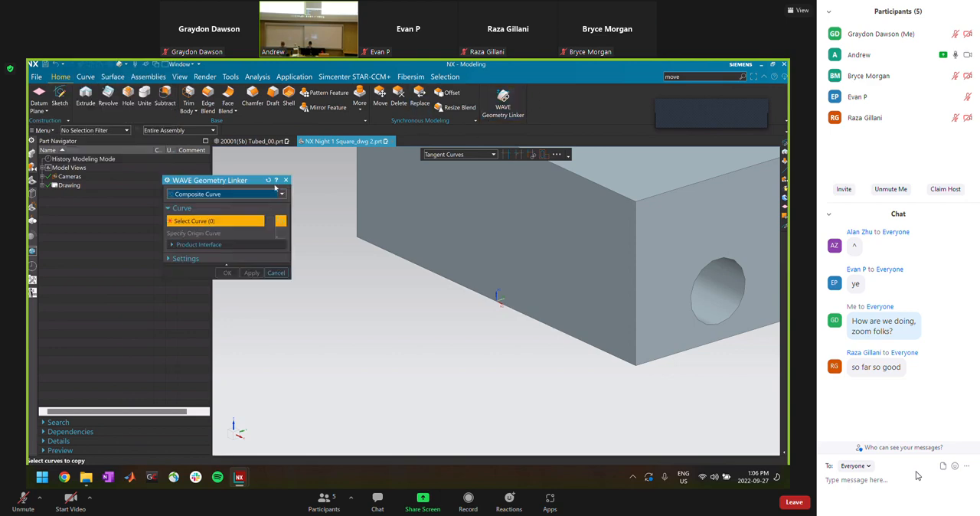
{"action": "left_click", "coordinate": [191, 260]}
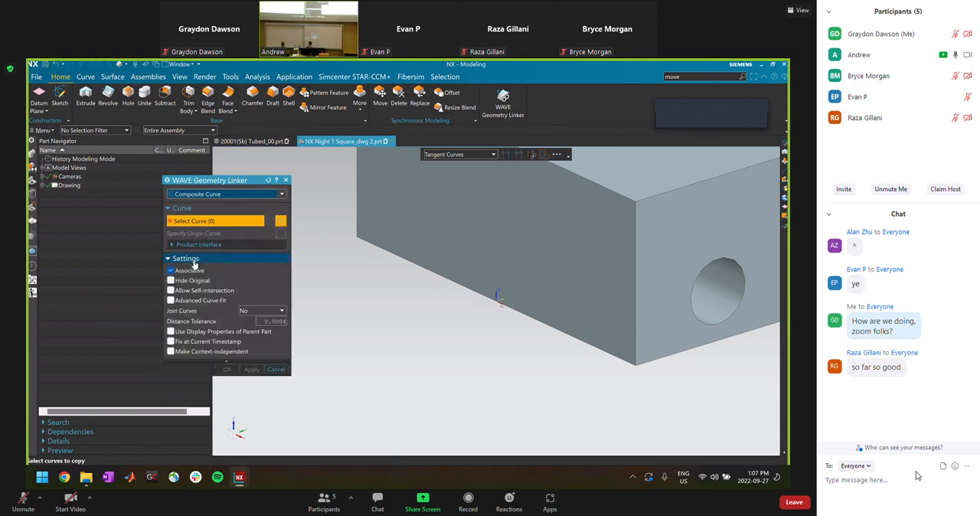
{"action": "left_click", "coordinate": [246, 193]}
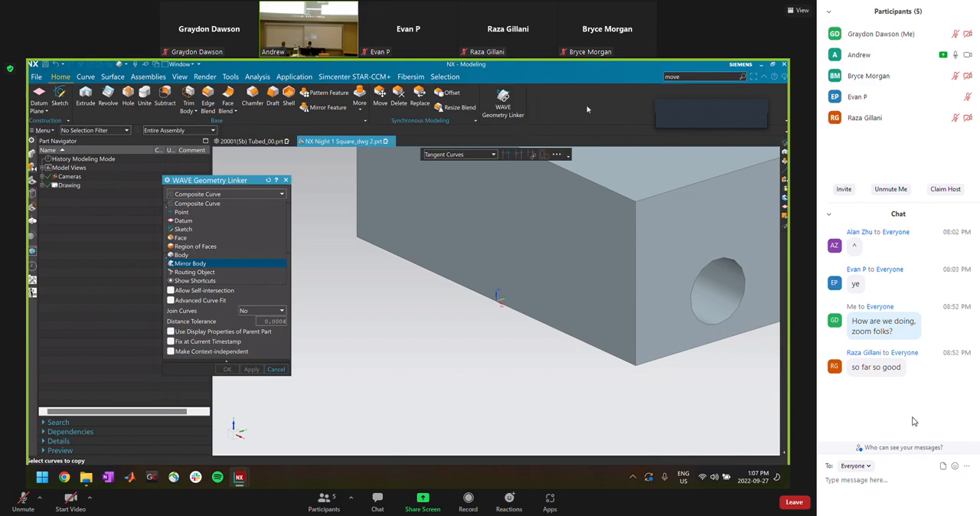
{"action": "key", "text": "Return"}
{"action": "left_click", "coordinate": [286, 181]}
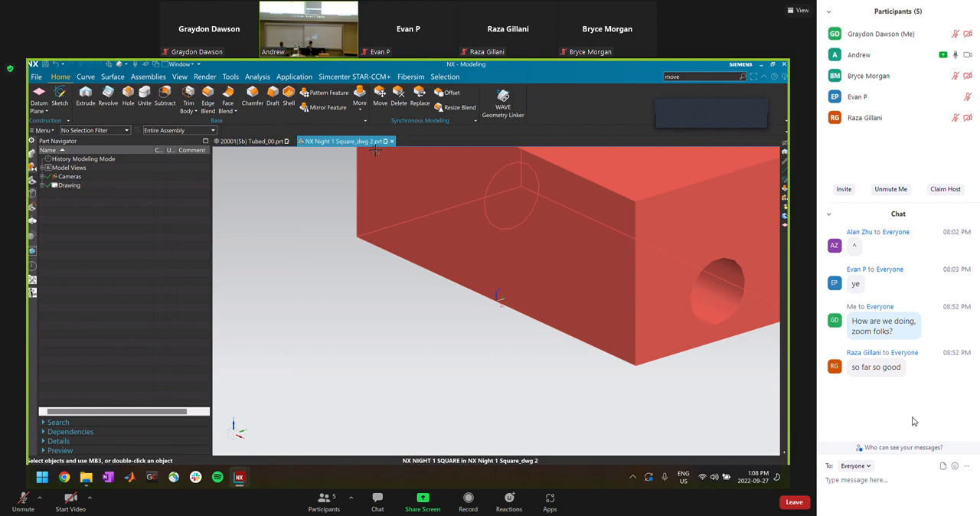
Send the message "see y'all next week!" to everyone in the Zoom meeting chat
{"action": "left_click", "coordinate": [915, 485]}
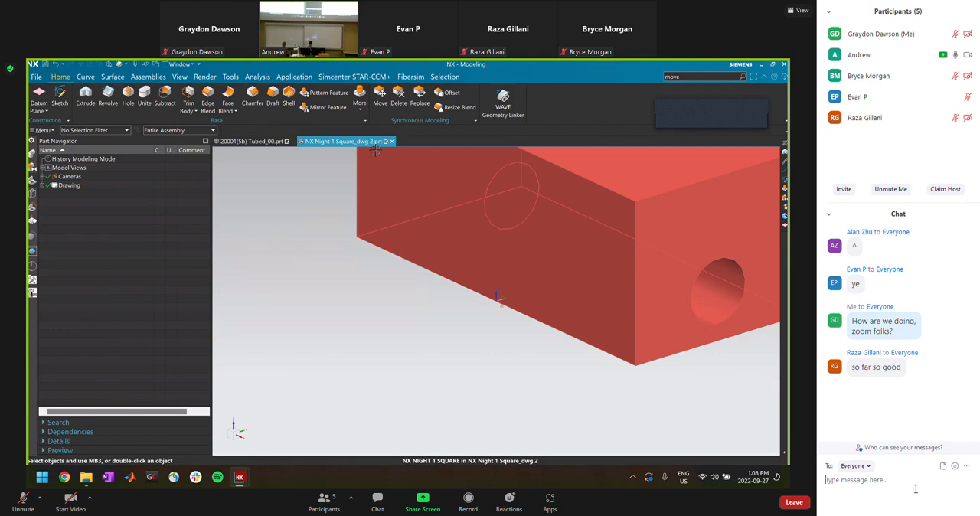
{"action": "type", "text": "see y'all next week!"}
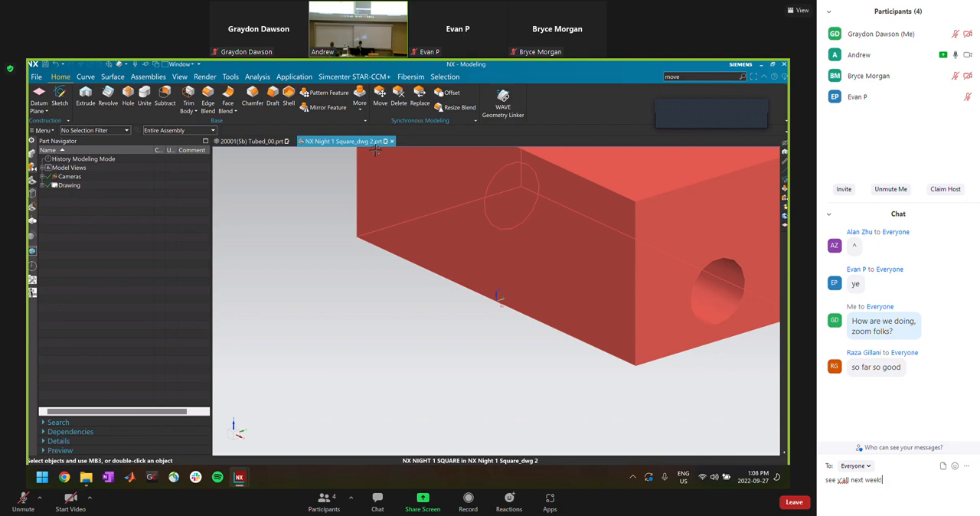
{"action": "key", "text": "Return"}
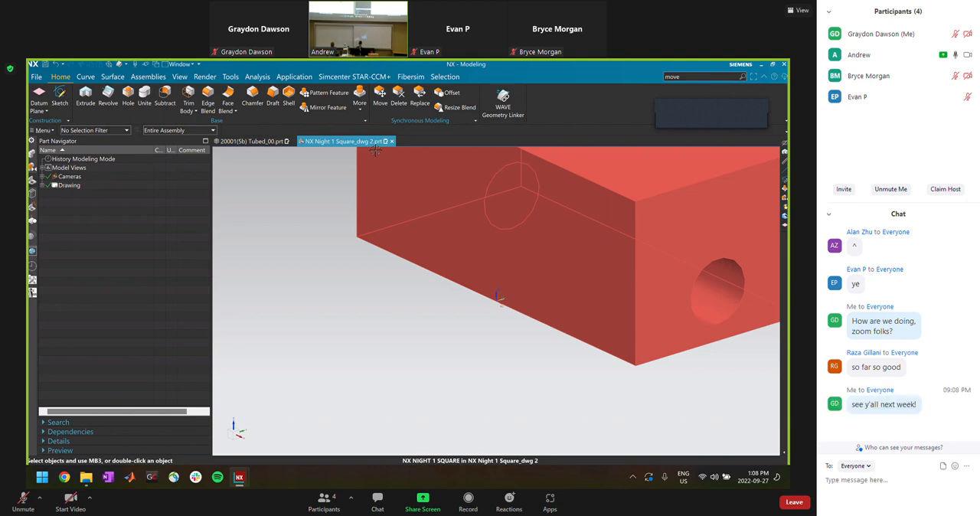